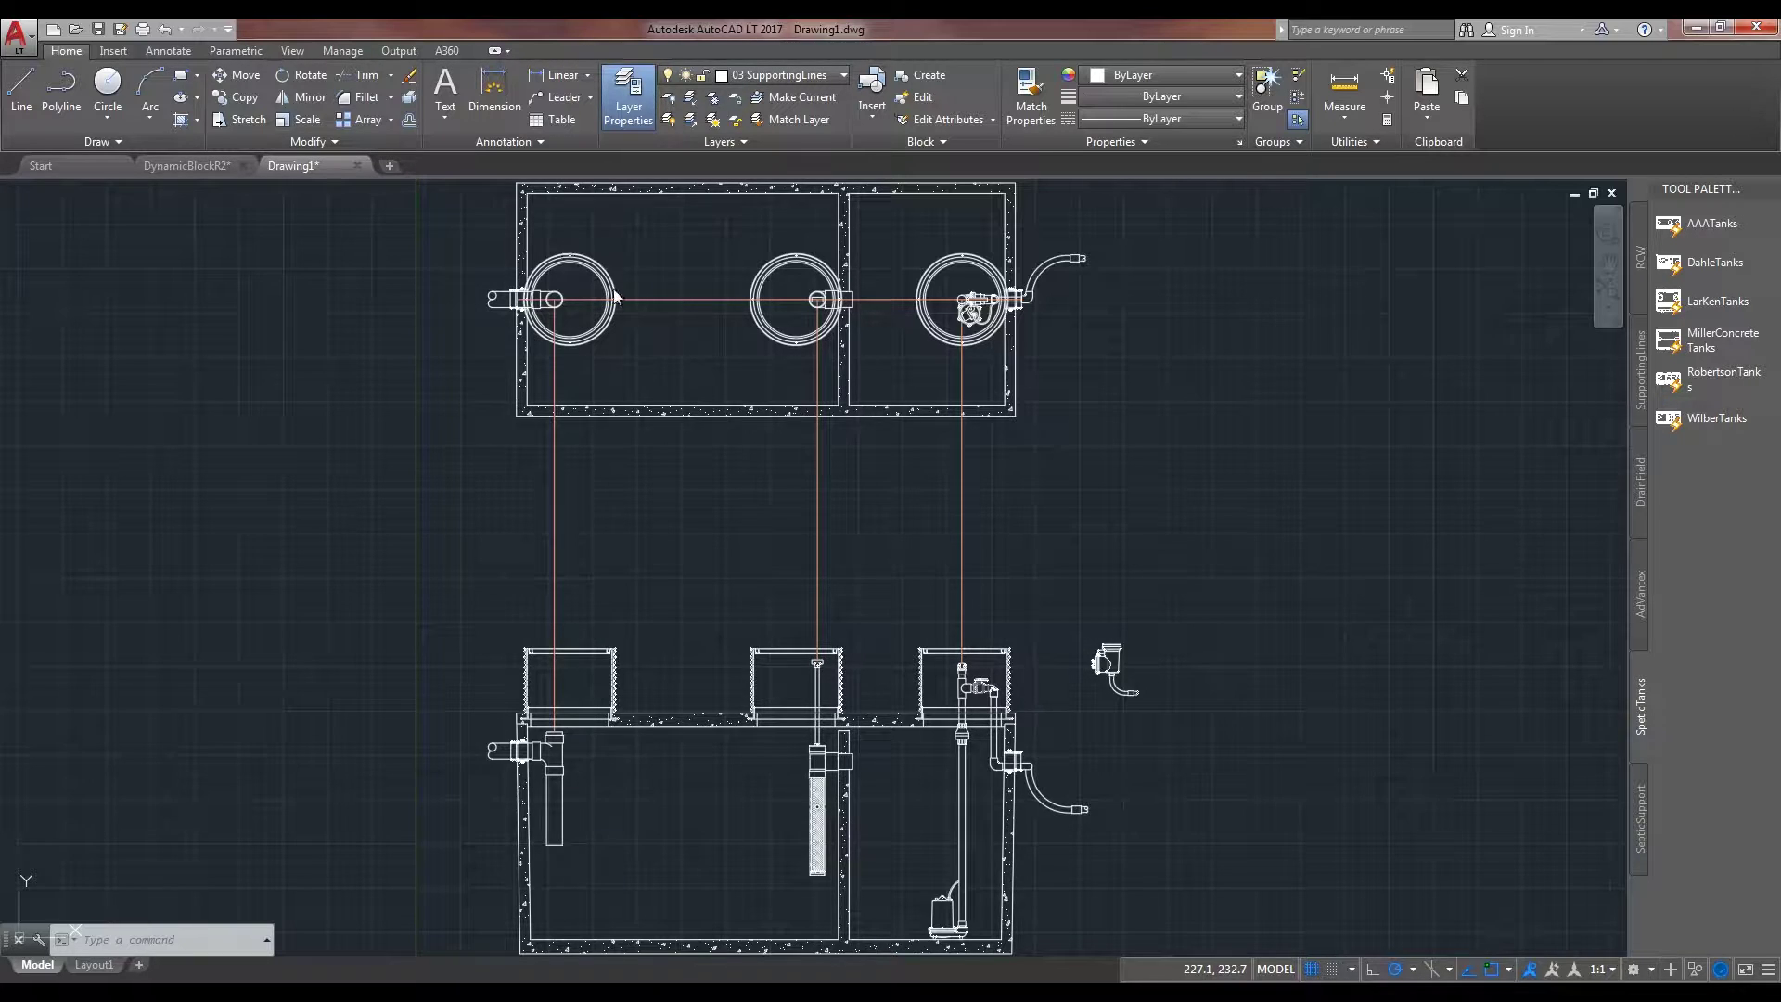
Select the lower tank section block to inspect it, then clear the selection.
{"action": "left_click", "coordinate": [789, 770]}
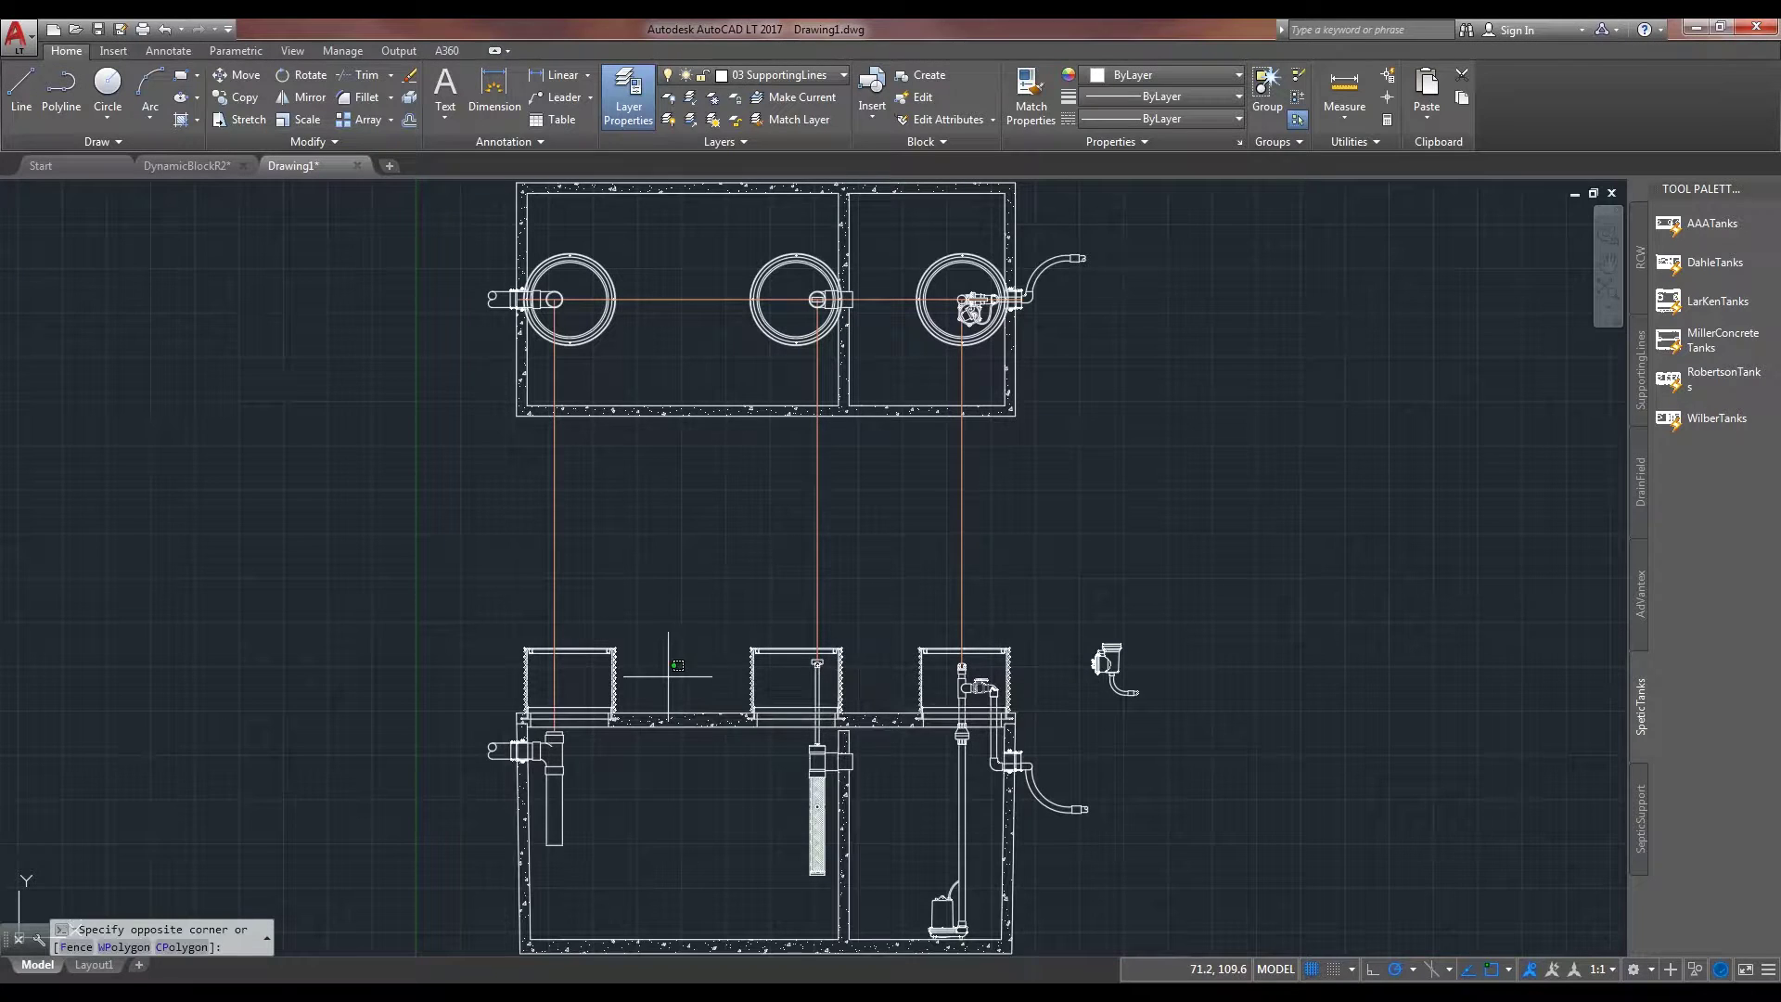
{"action": "left_click", "coordinate": [690, 759]}
{"action": "left_click", "coordinate": [675, 742]}
{"action": "left_click", "coordinate": [516, 630]}
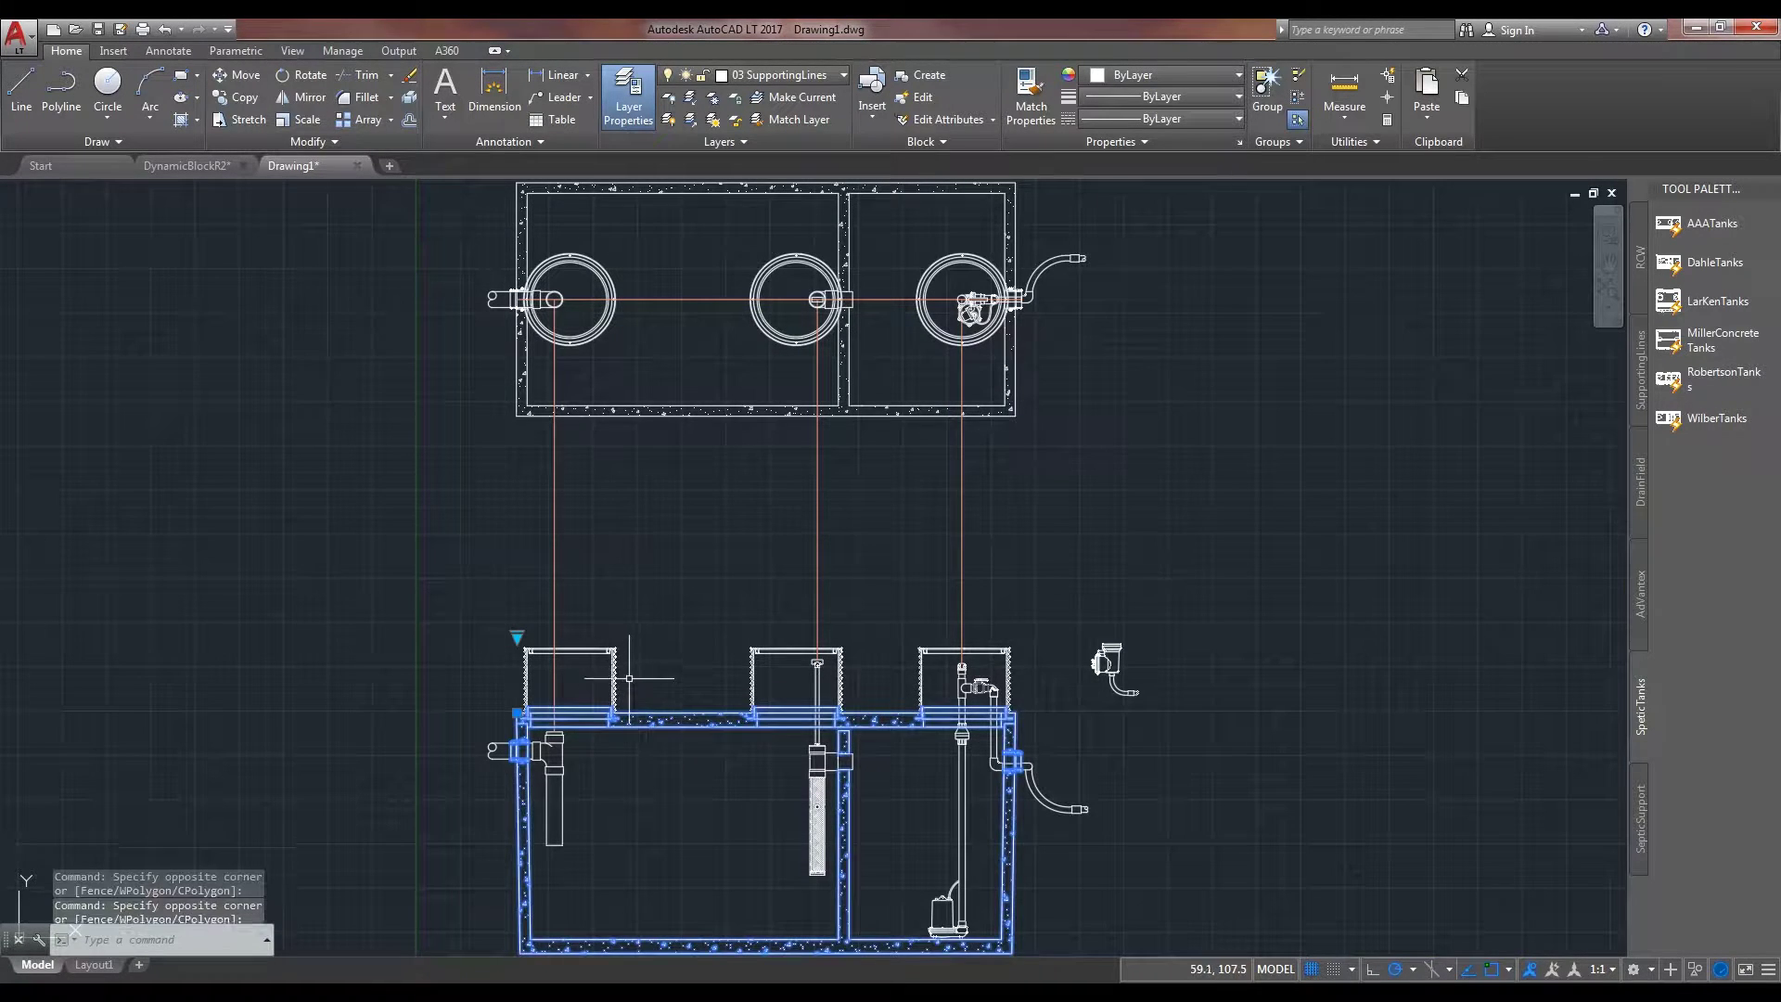
{"action": "scroll", "coordinate": [927, 733], "scroll_direction": "up", "scroll_amount": 6}
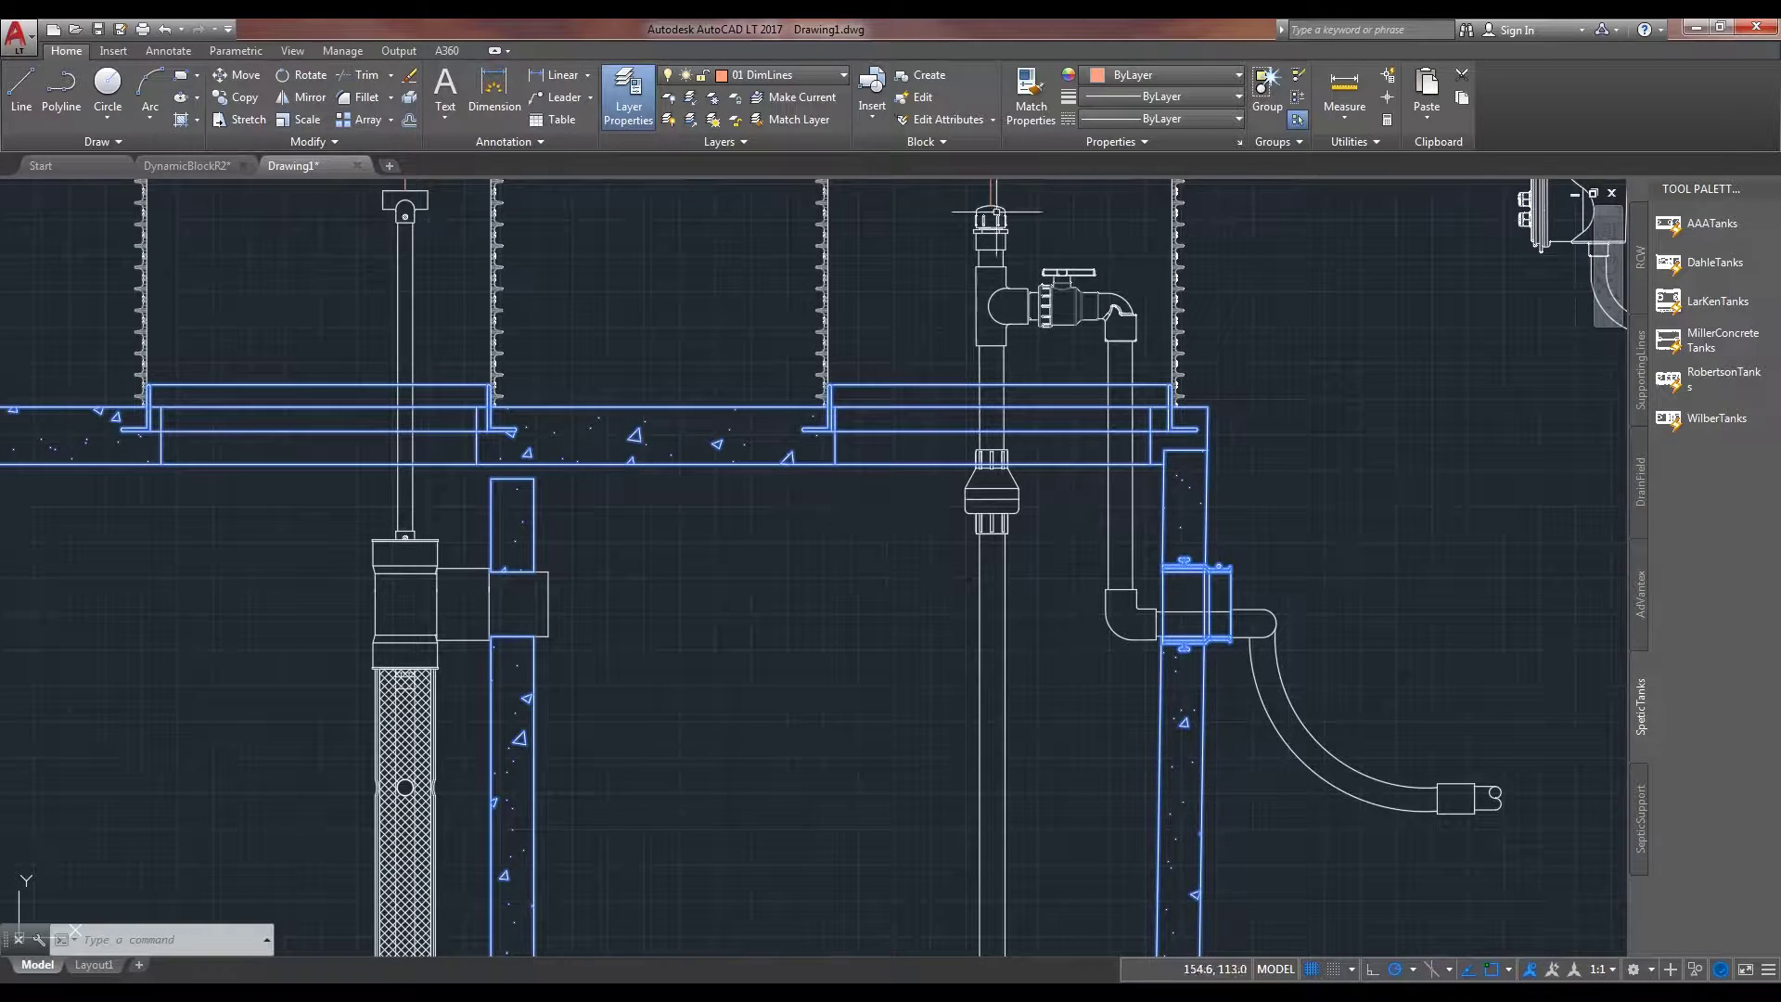
{"action": "key", "text": "Escape"}
{"action": "scroll", "coordinate": [927, 557], "scroll_direction": "down", "scroll_amount": 4}
Inspect the pump assembly and the tank's top plan view by selecting each in turn.
{"action": "left_click", "coordinate": [984, 557]}
{"action": "left_click", "coordinate": [974, 567]}
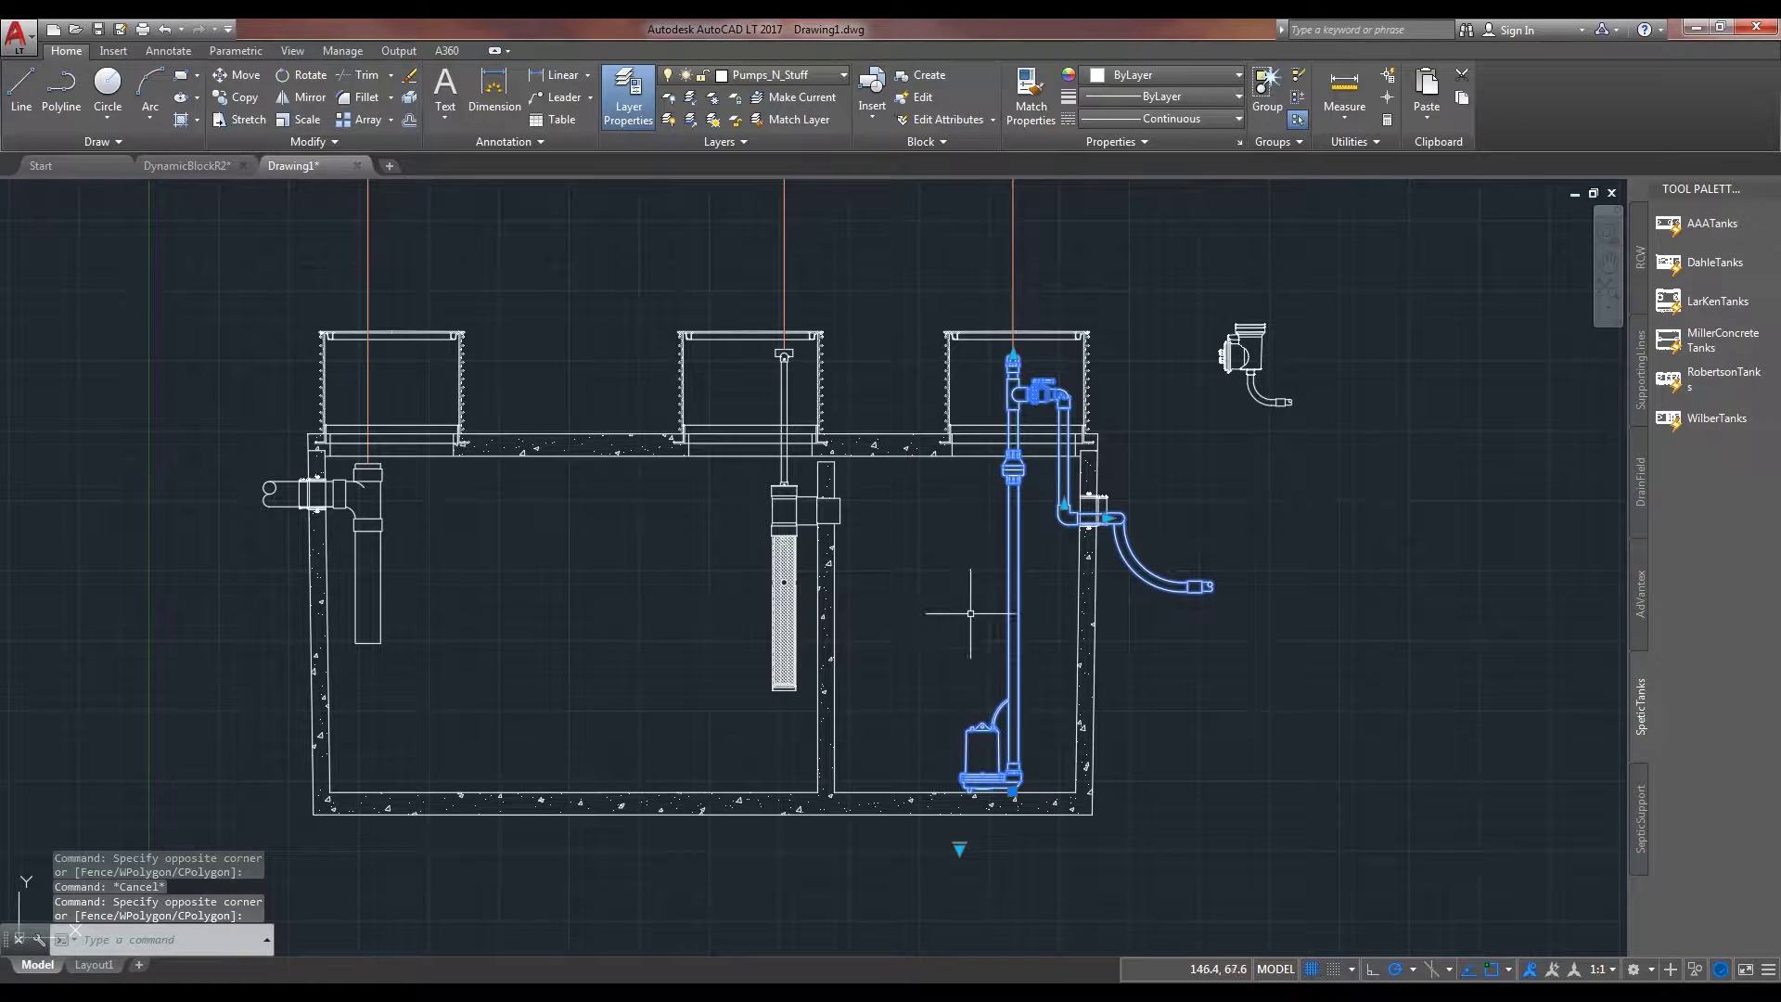
{"action": "scroll", "coordinate": [1035, 483], "scroll_direction": "up", "scroll_amount": 4}
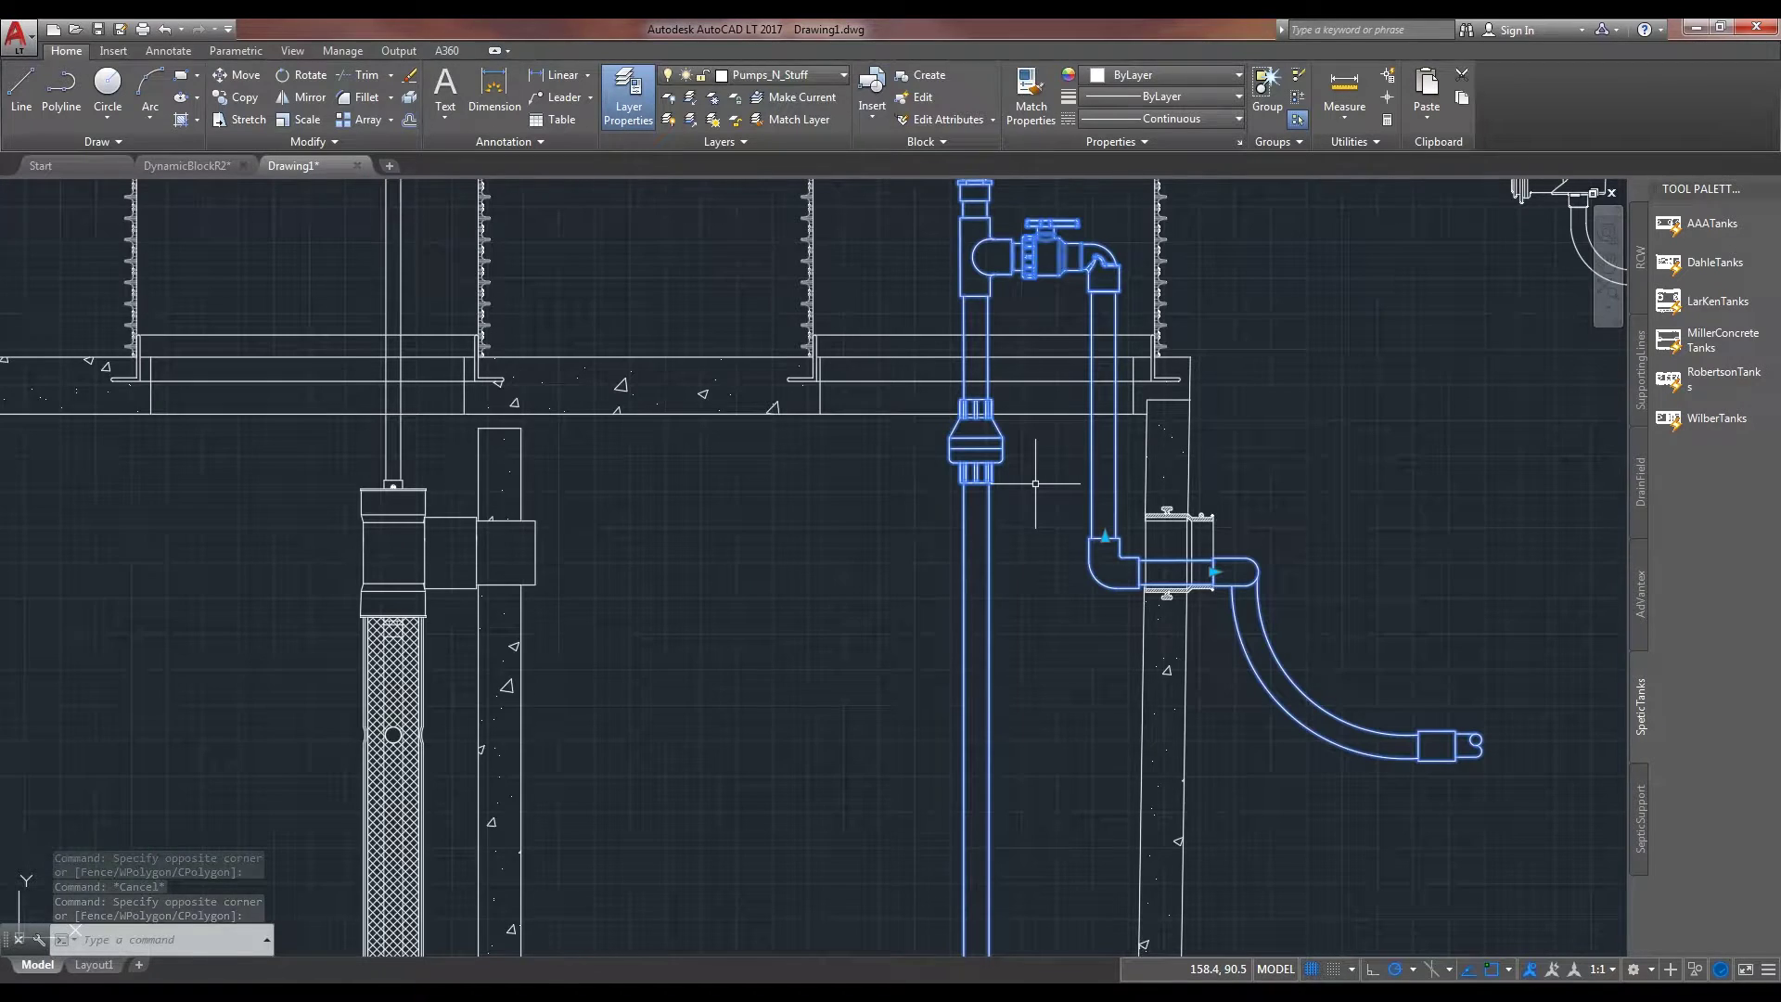
{"action": "scroll", "coordinate": [1036, 483], "scroll_direction": "down", "scroll_amount": 2}
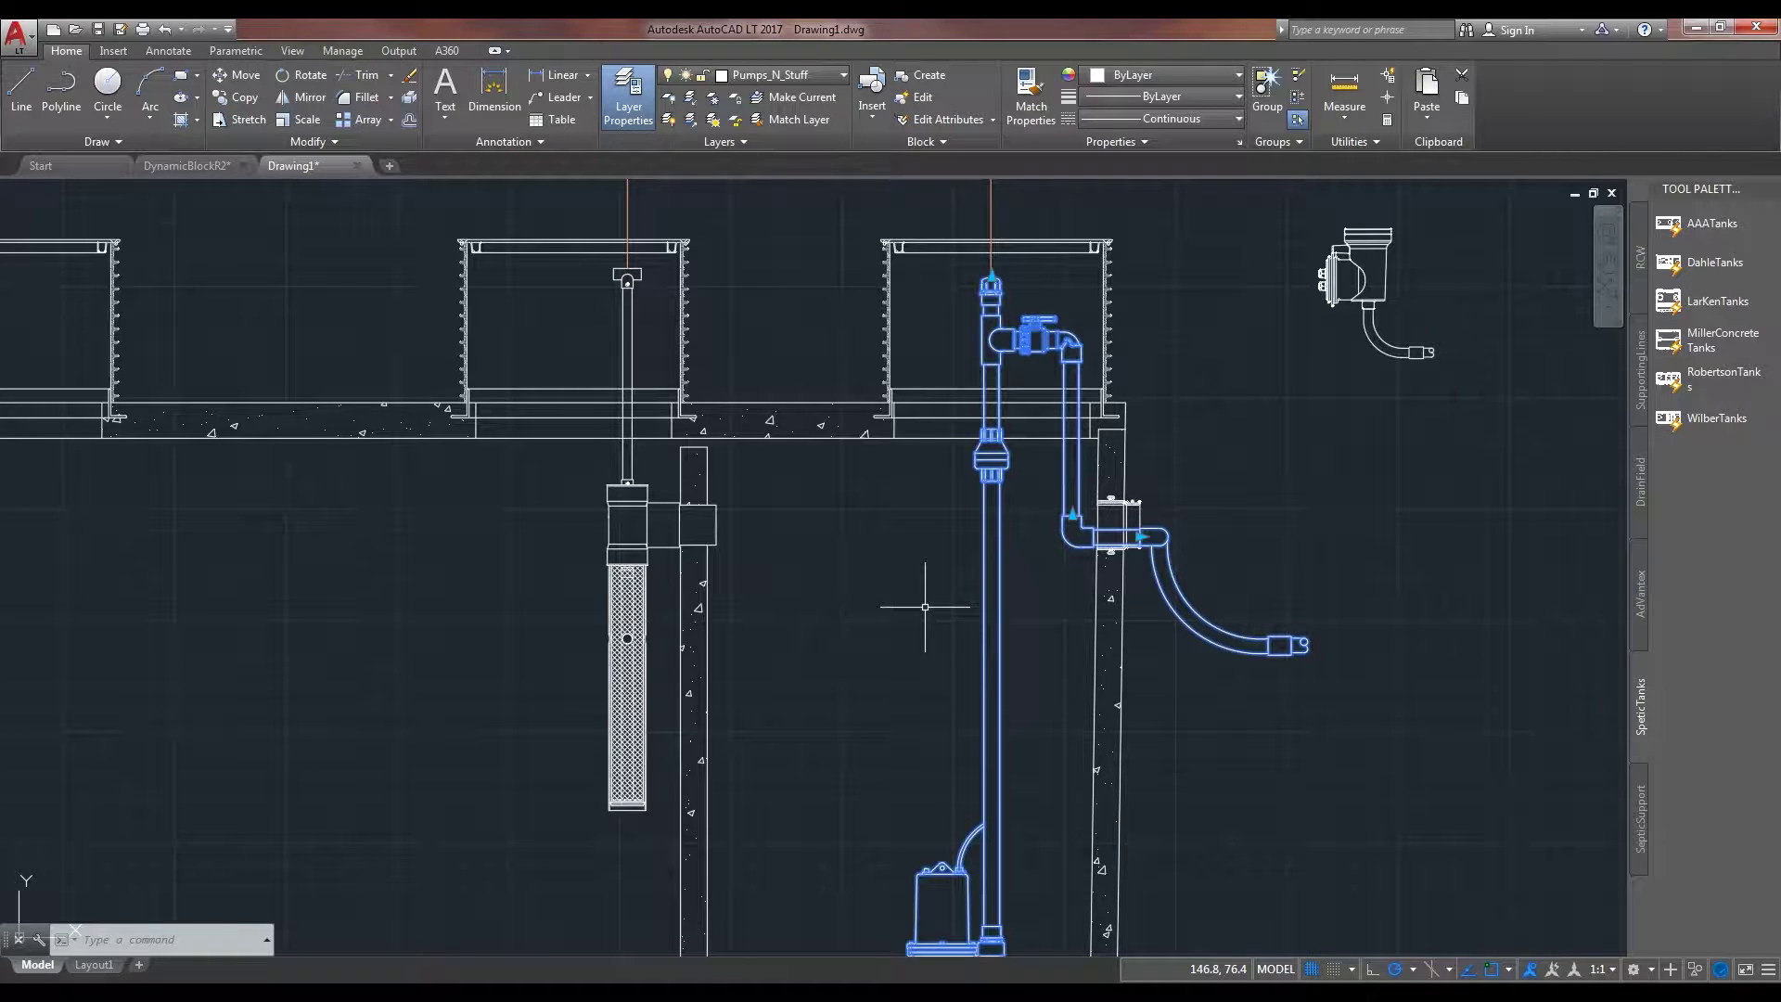
{"action": "scroll", "coordinate": [925, 607], "scroll_direction": "down", "scroll_amount": 2}
{"action": "key", "text": "Escape"}
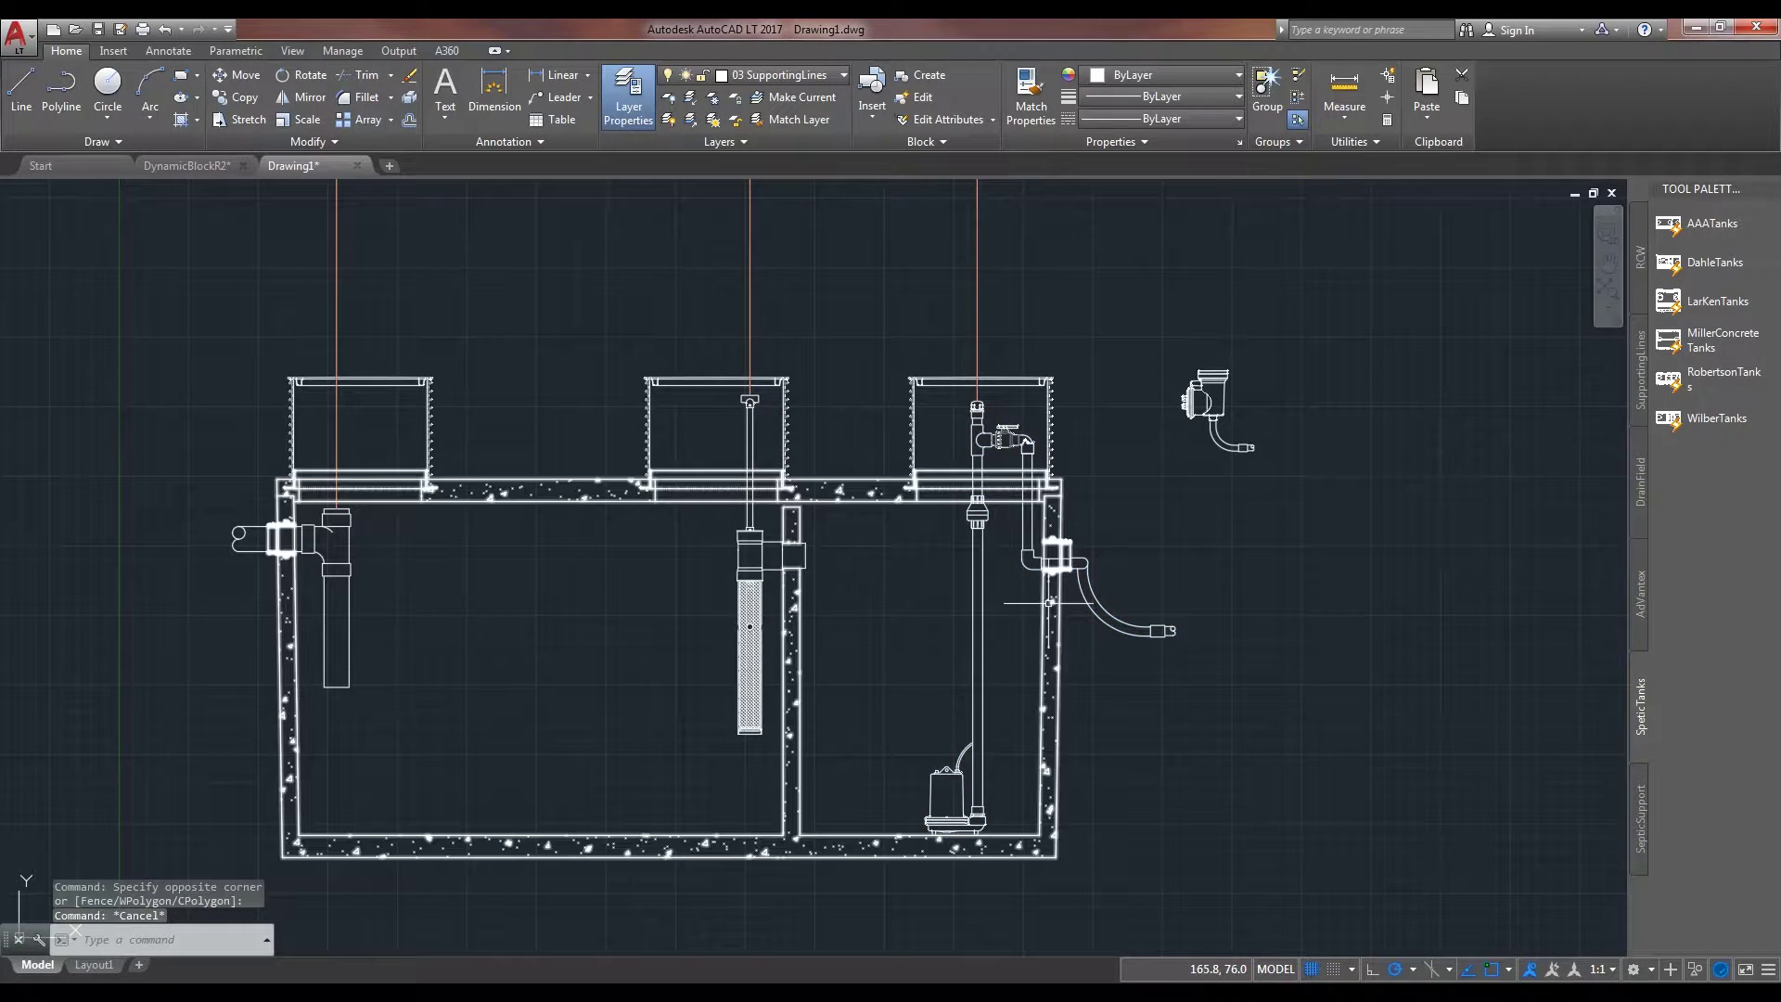
{"action": "middle_click", "coordinate": [923, 557]}
{"action": "middle_click", "coordinate": [923, 557]}
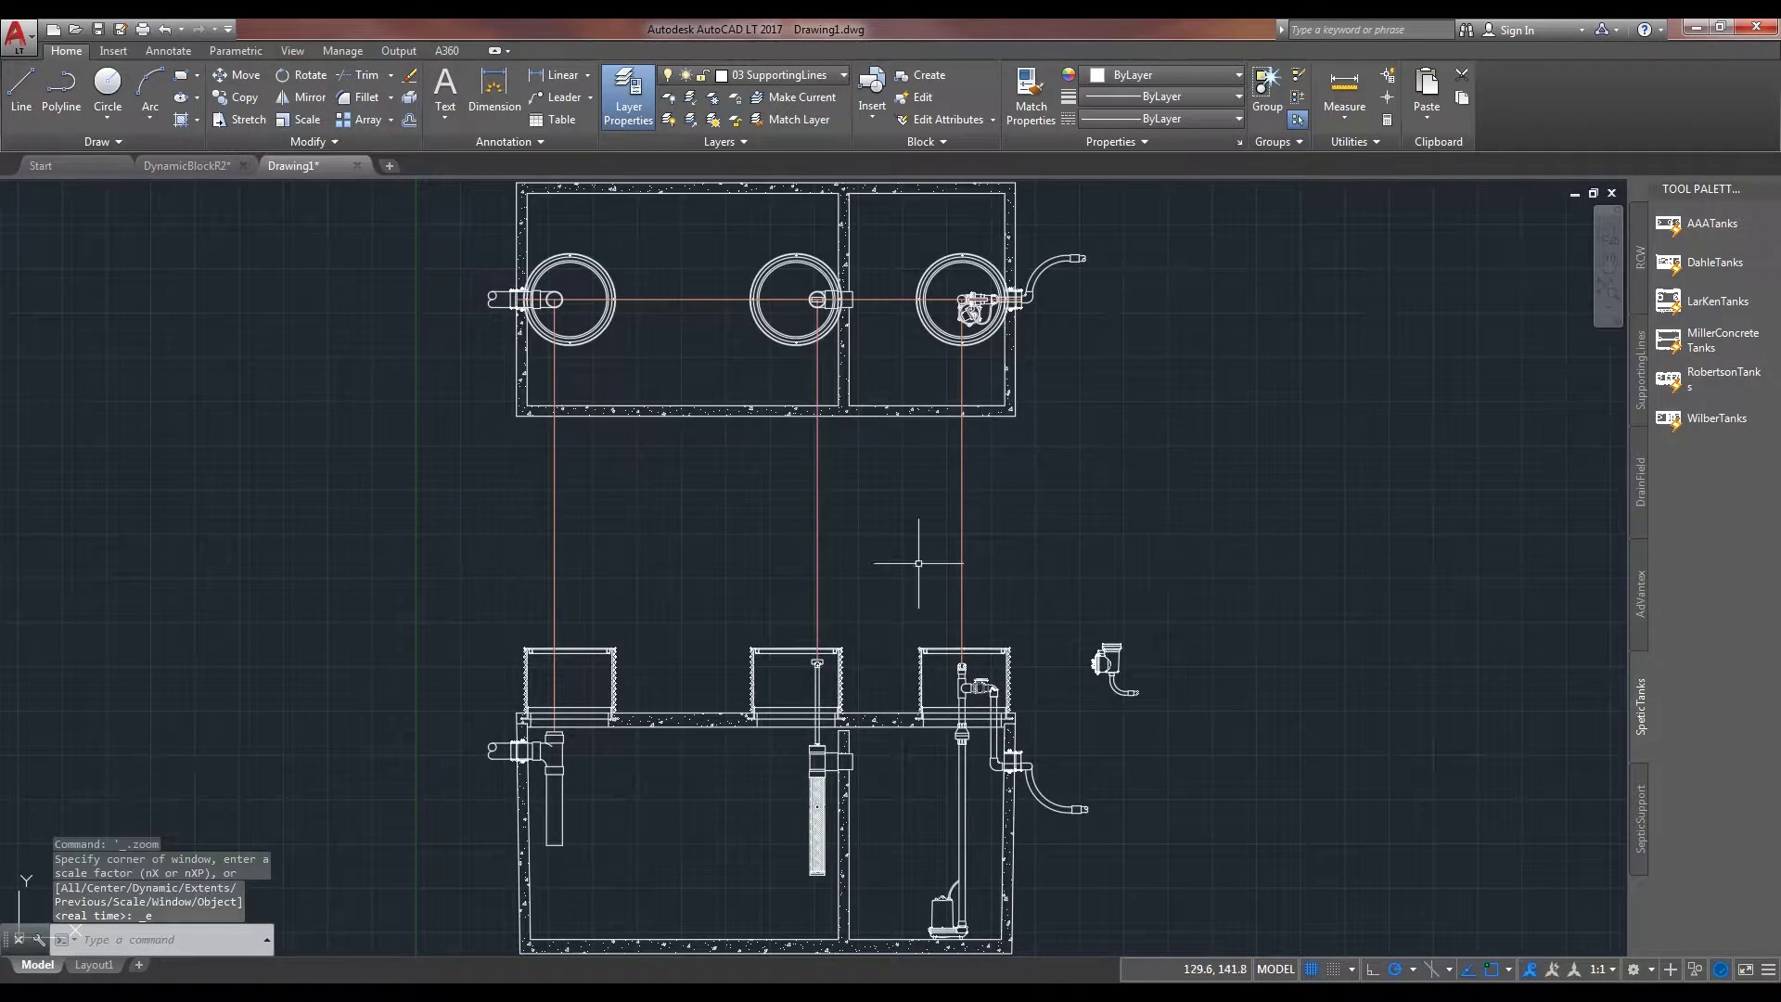
{"action": "left_click", "coordinate": [873, 434]}
{"action": "left_click", "coordinate": [970, 394]}
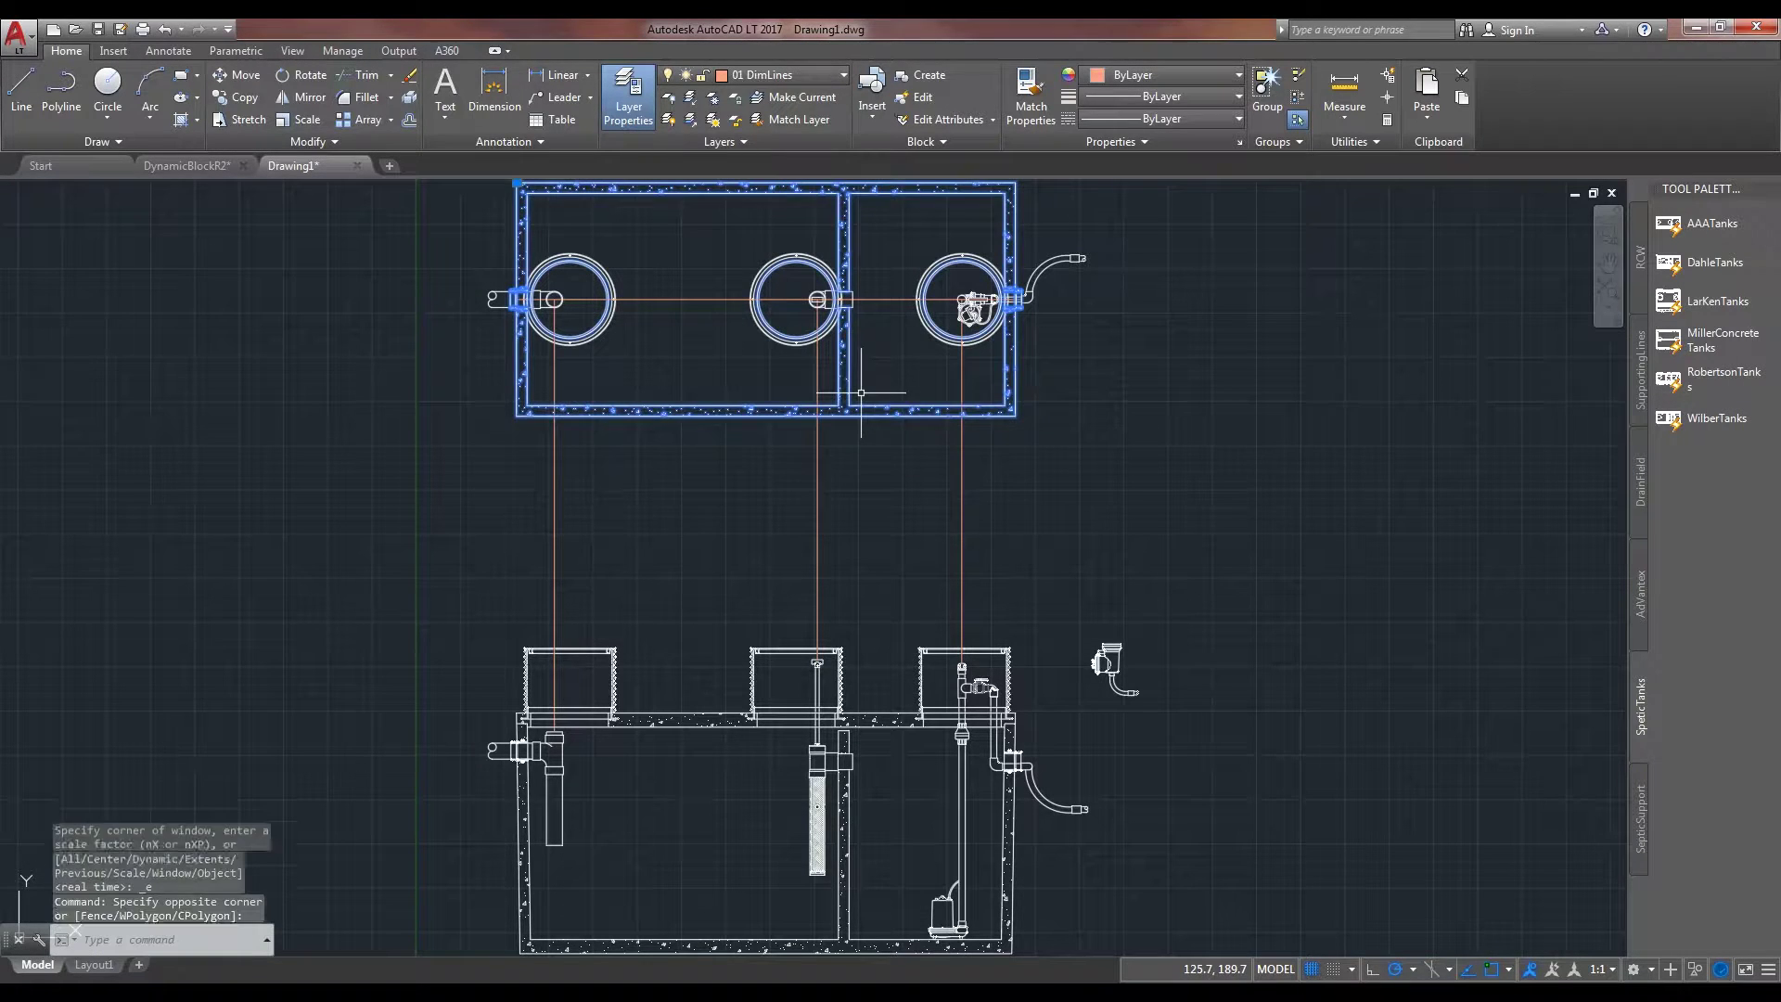
{"action": "key", "text": "Escape"}
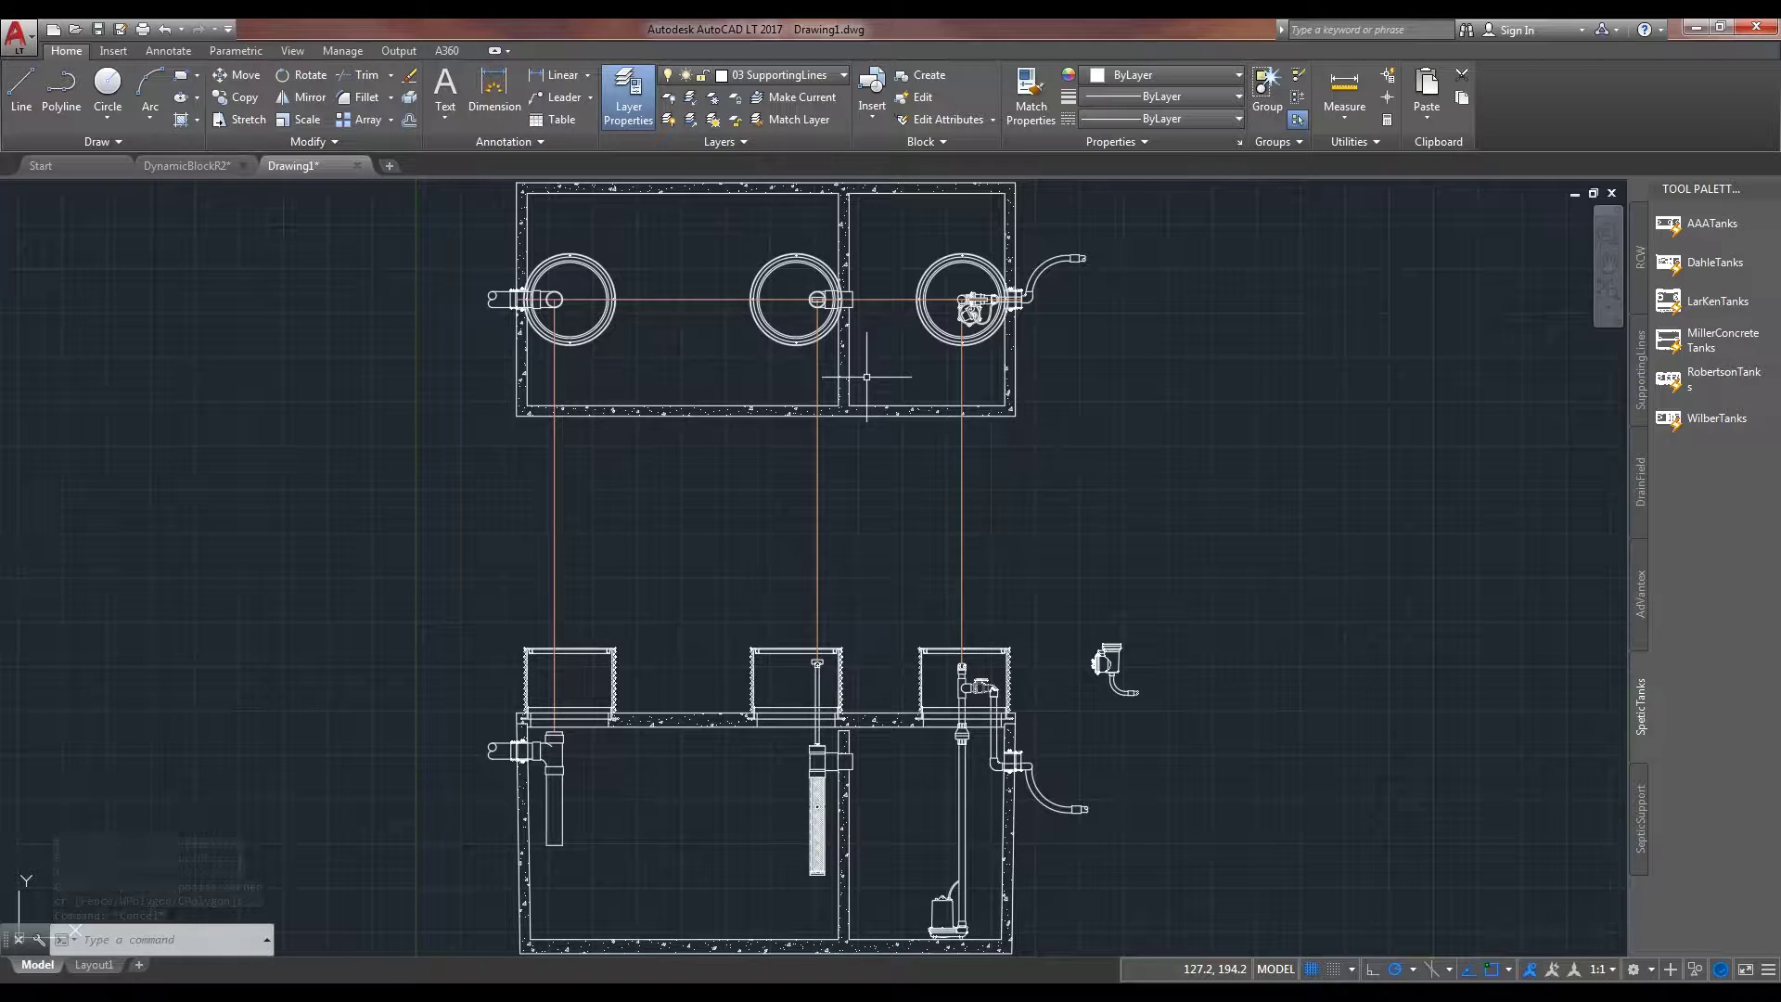
In the DynamicBlockR2 drawing, select the fifth tank block in the row and centre it.
{"action": "left_click", "coordinate": [158, 164]}
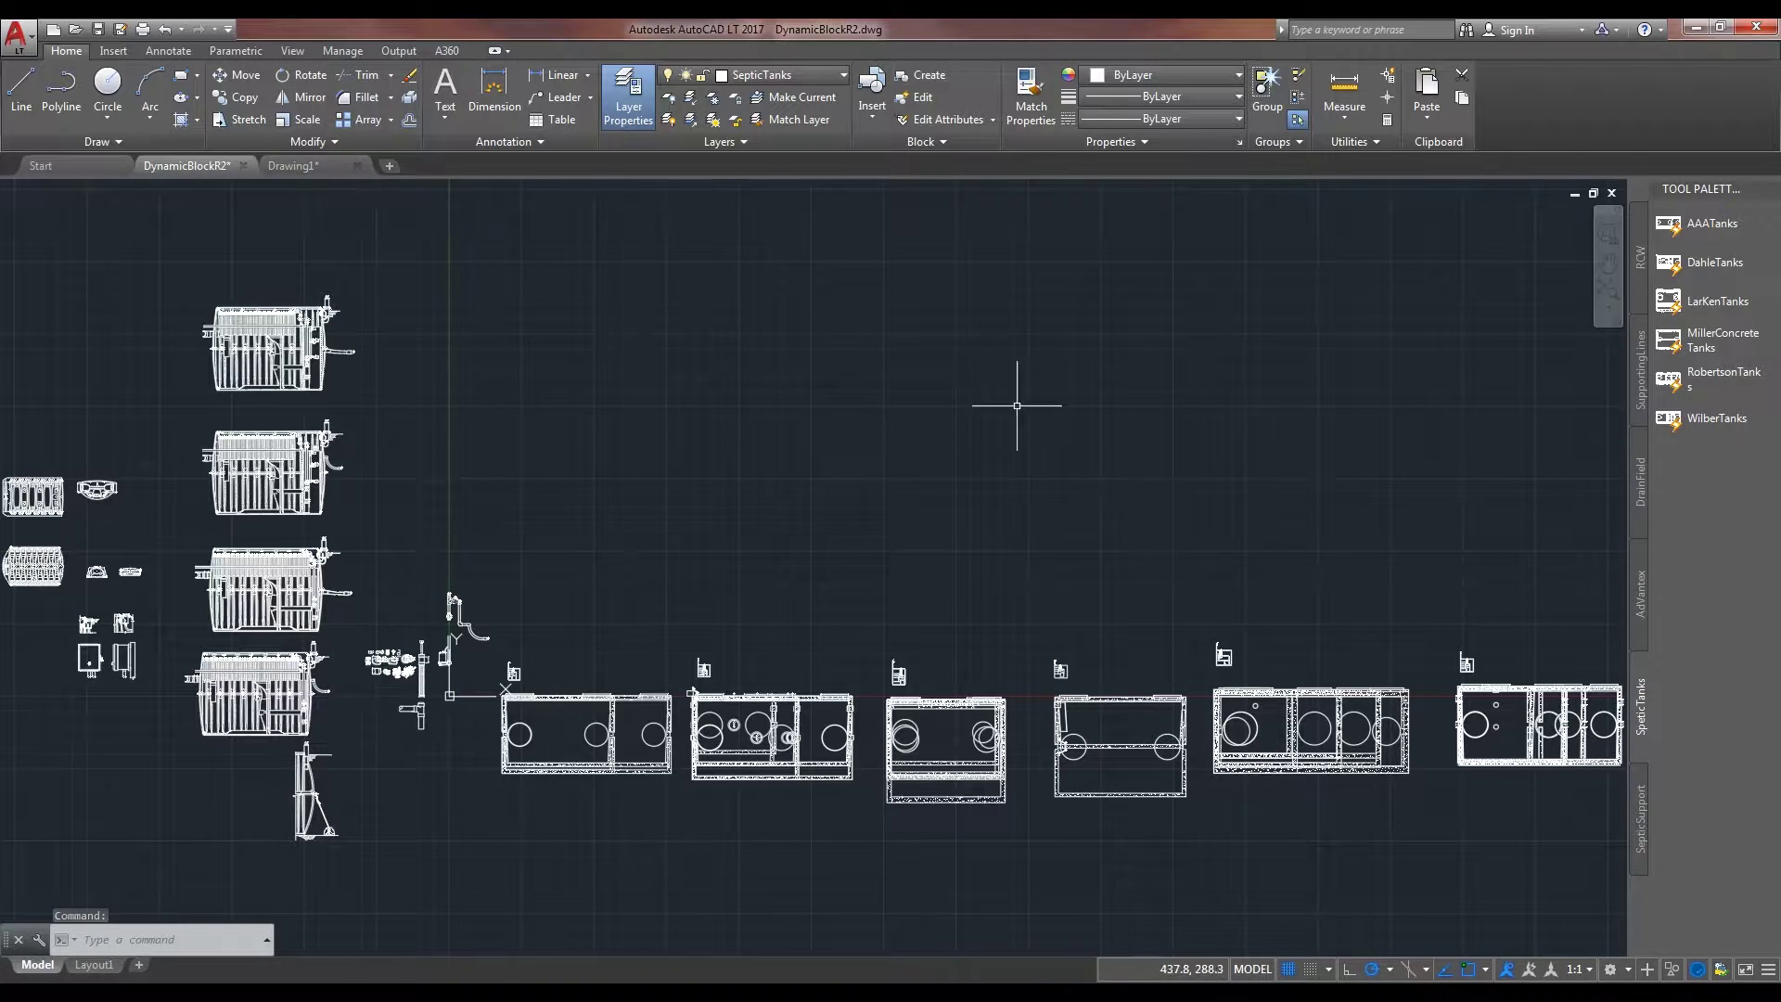
{"action": "left_click", "coordinate": [1396, 805]}
{"action": "left_click", "coordinate": [1308, 705]}
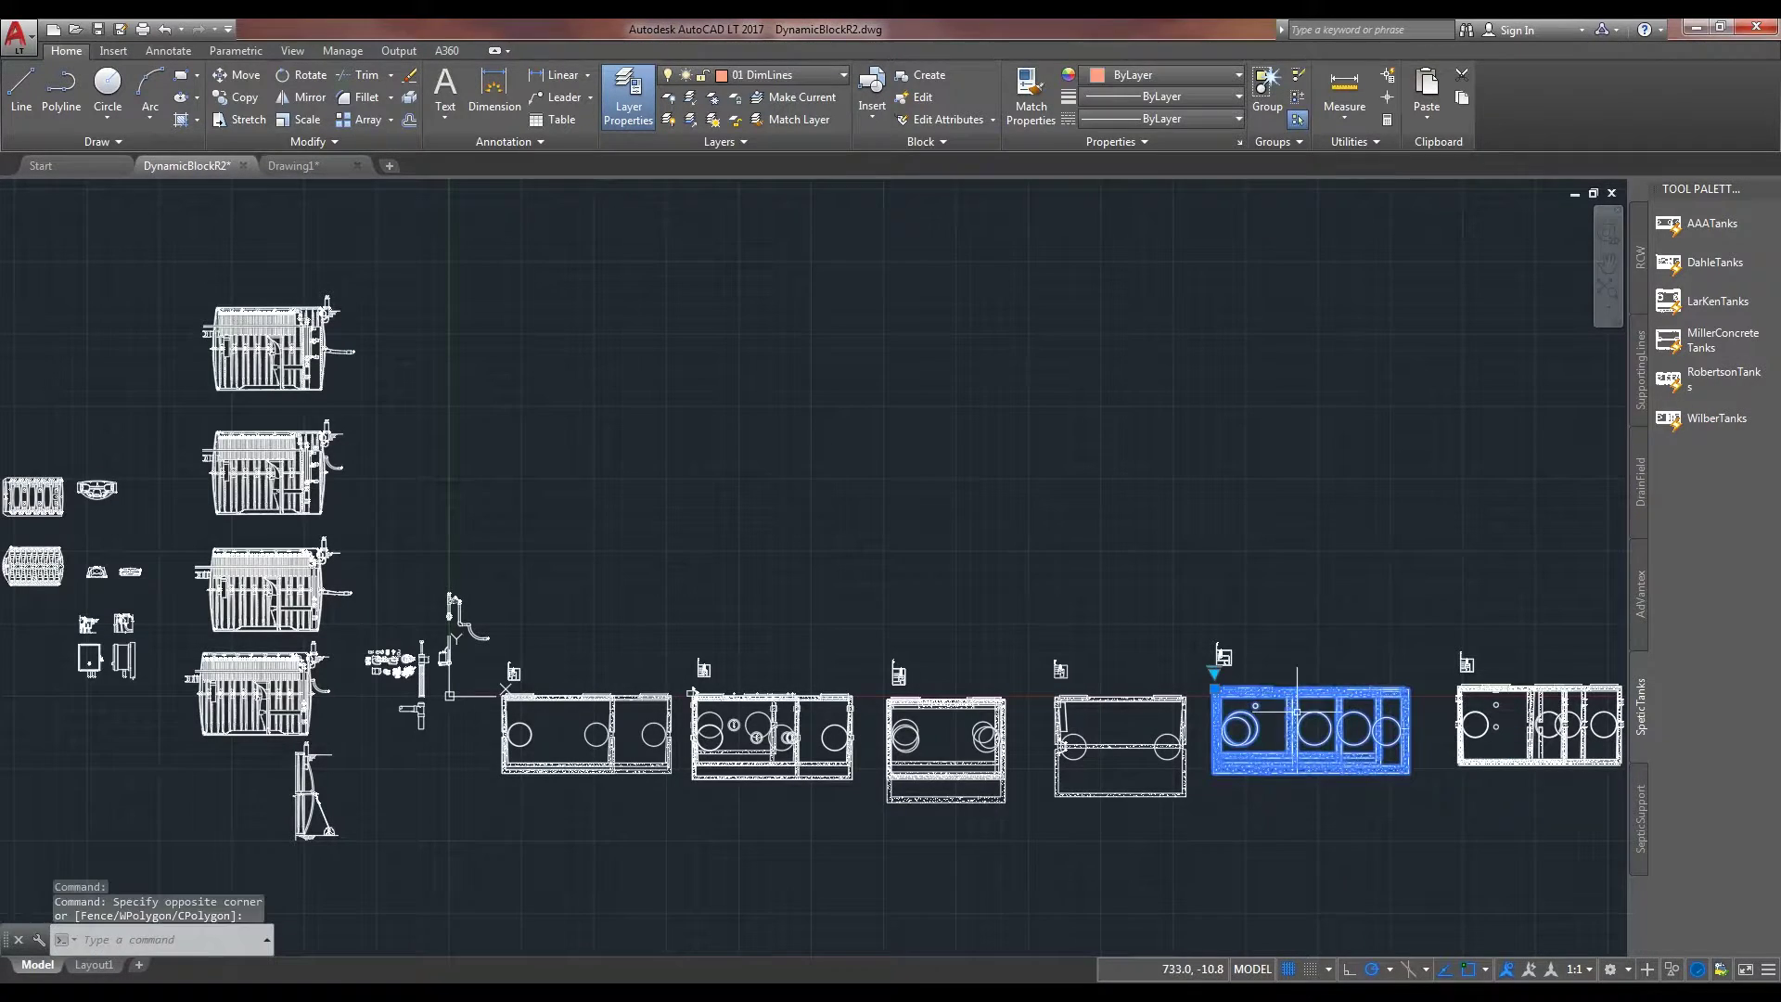
{"action": "scroll", "coordinate": [1341, 728], "scroll_direction": "up", "scroll_amount": 5}
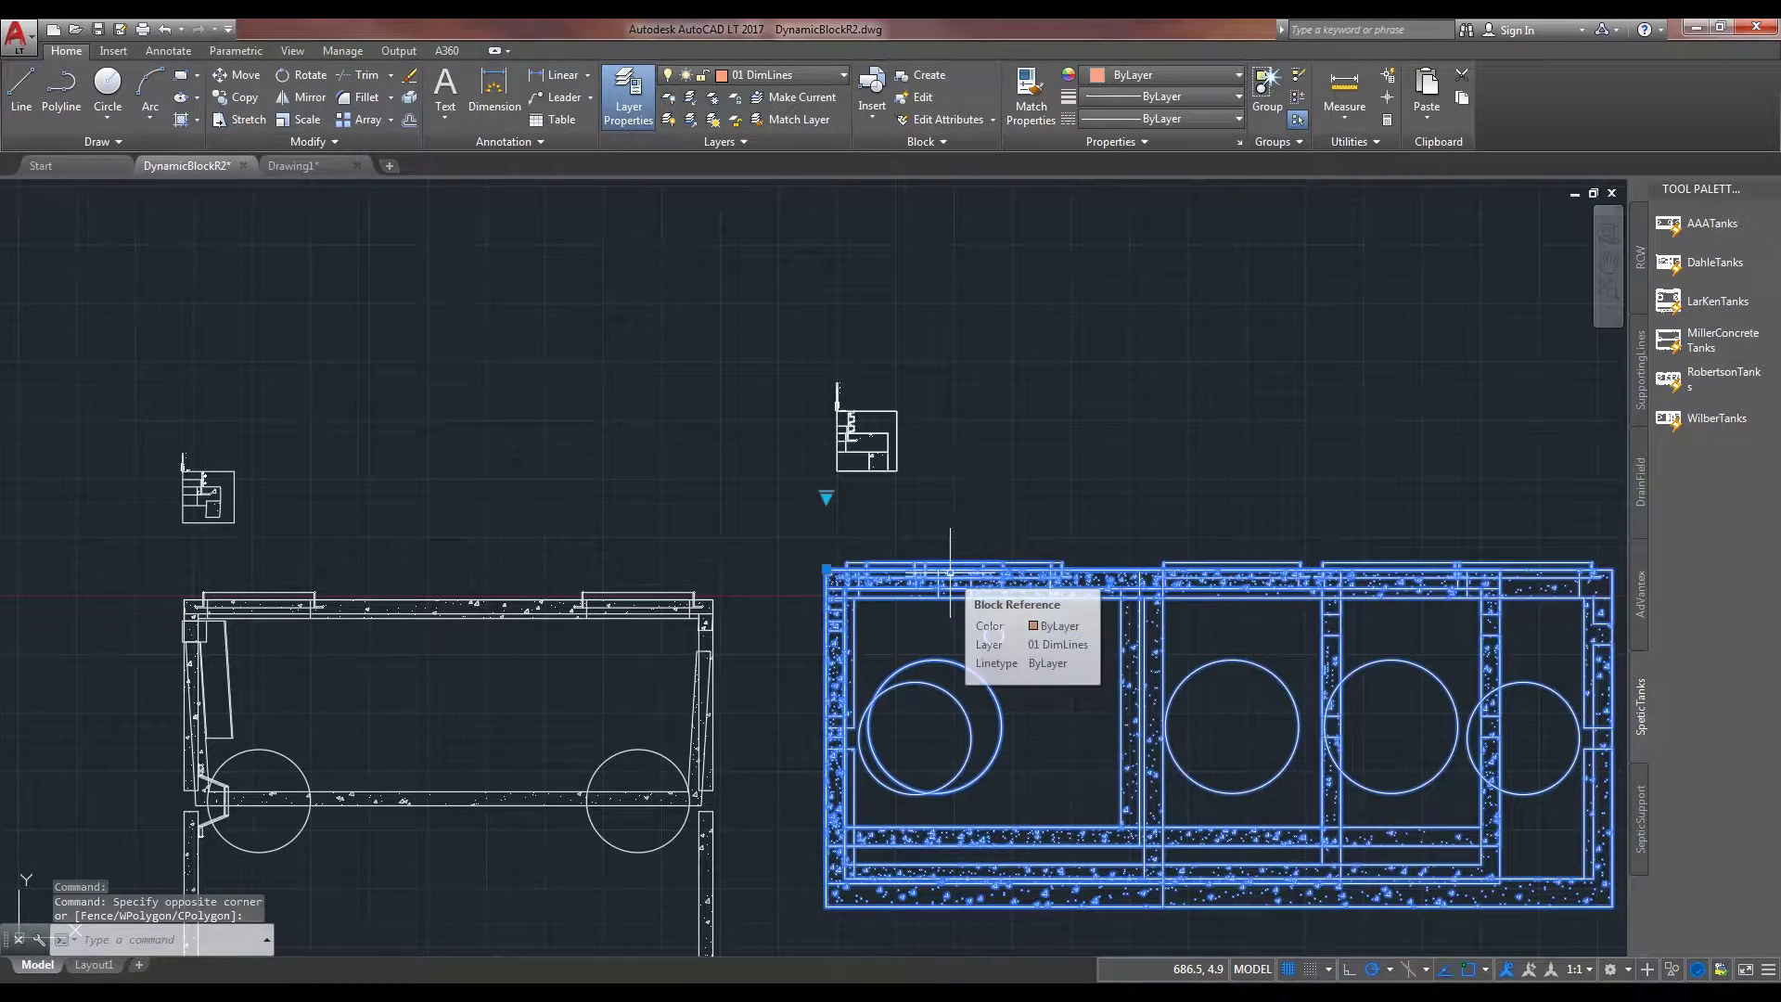
{"action": "middle_click_drag", "start_coordinate": [1042, 628], "coordinate": [857, 450]}
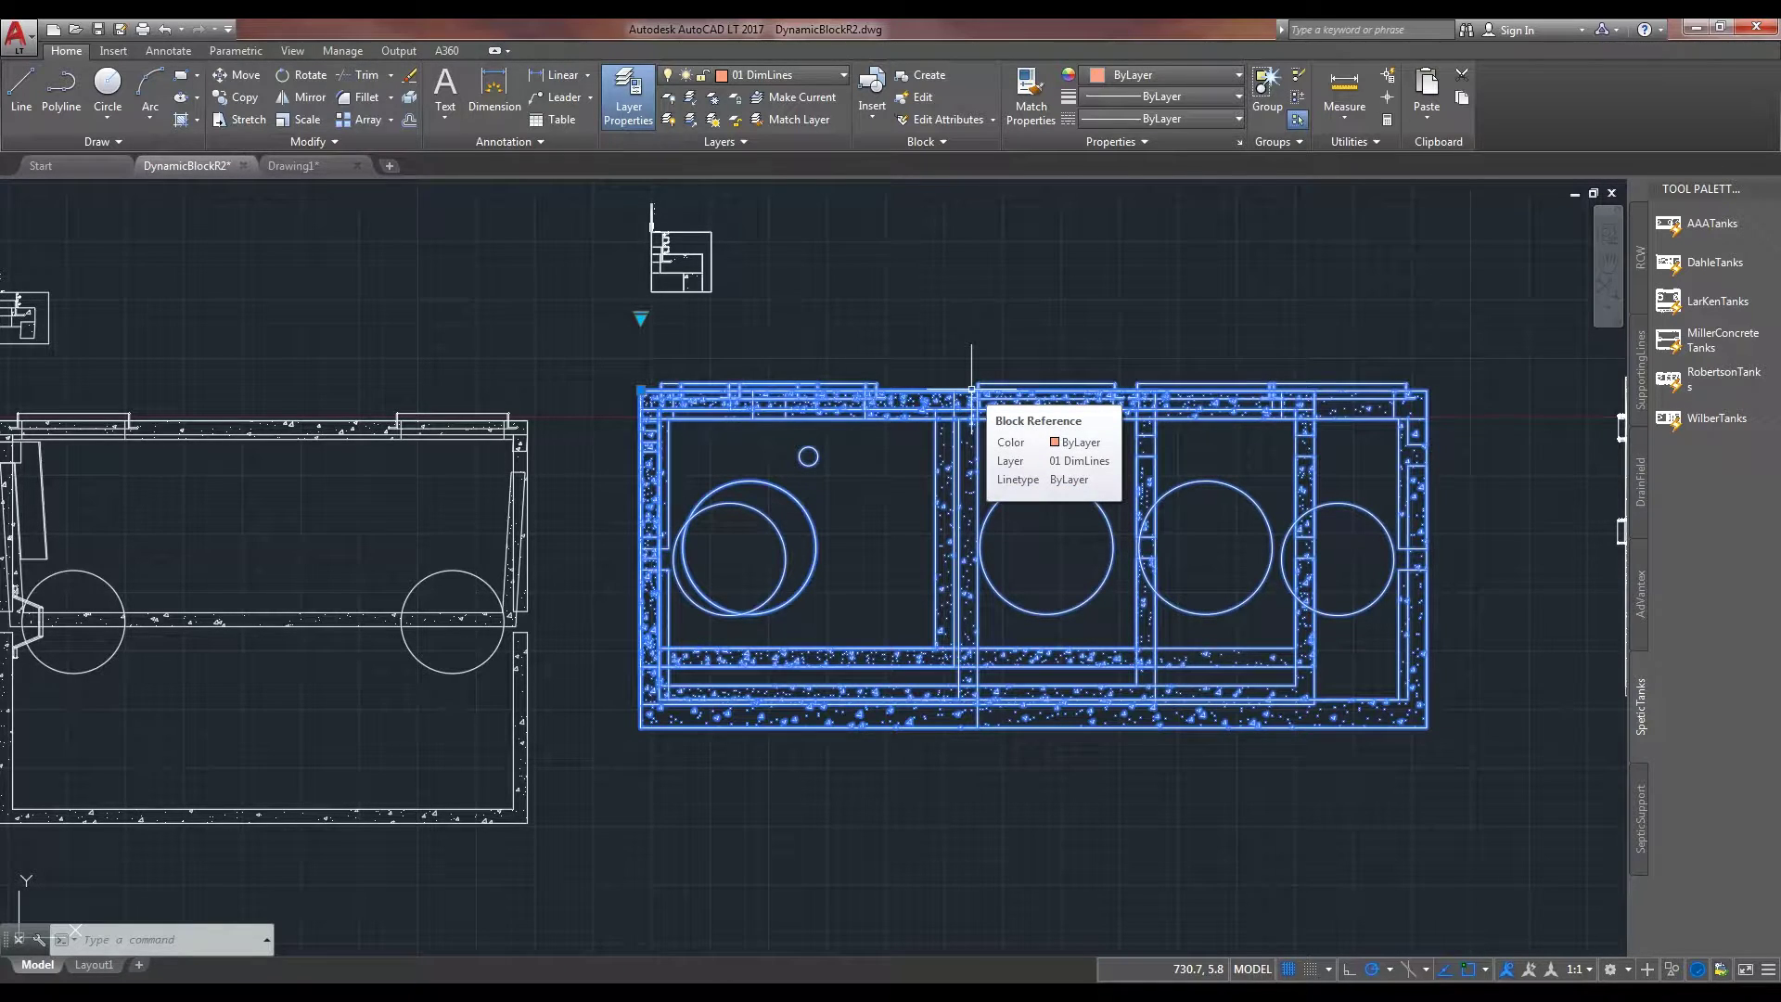
Check the WilberTanks palette item's options, then return to Drawing1.
{"action": "left_click", "coordinate": [323, 164]}
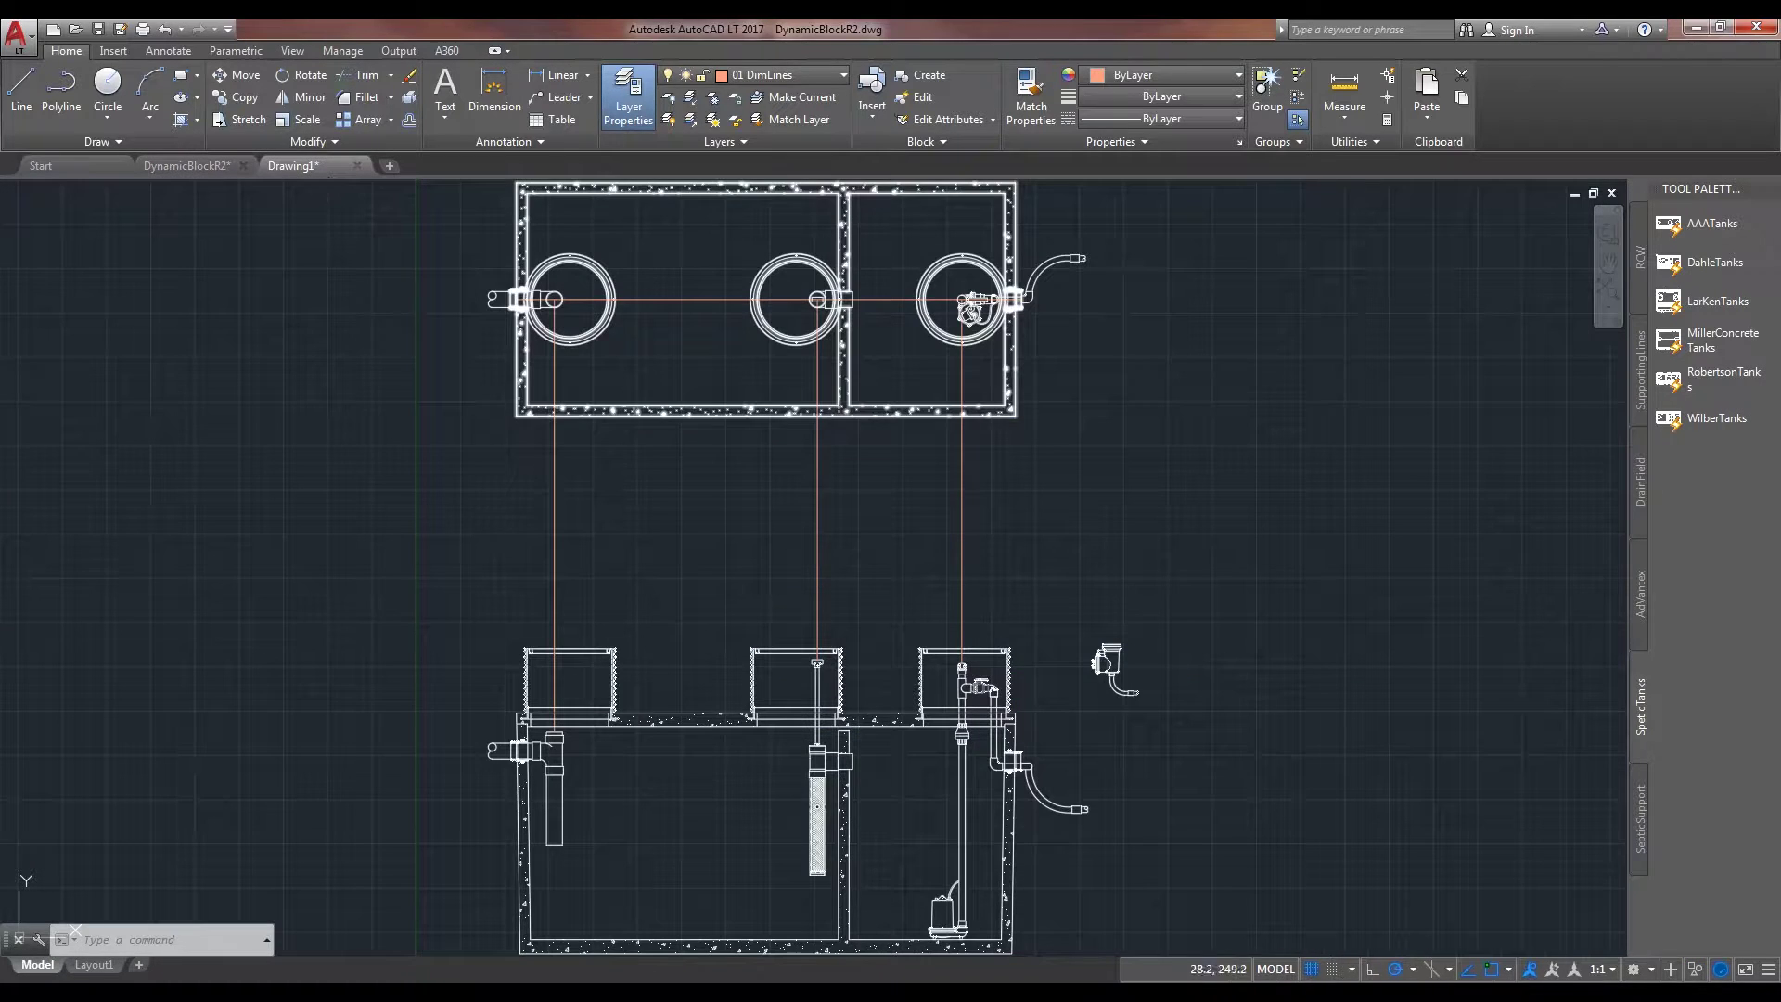
{"action": "left_click", "coordinate": [178, 167]}
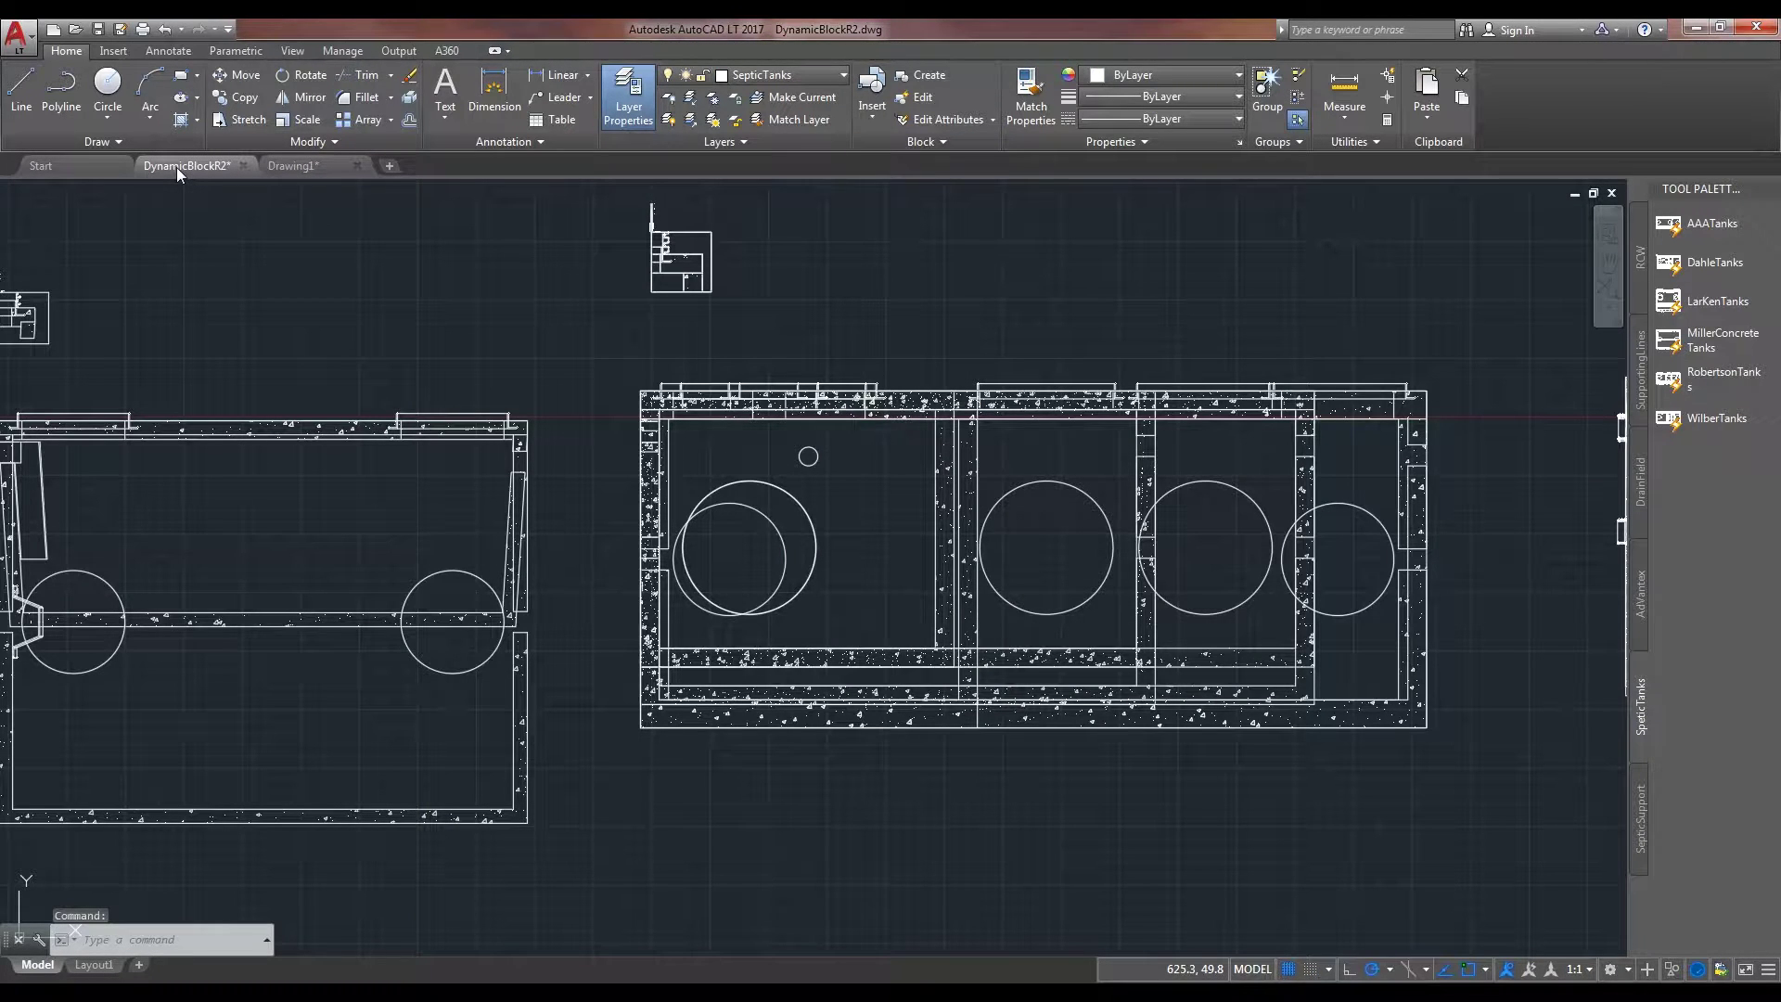
{"action": "right_click", "coordinate": [1694, 420]}
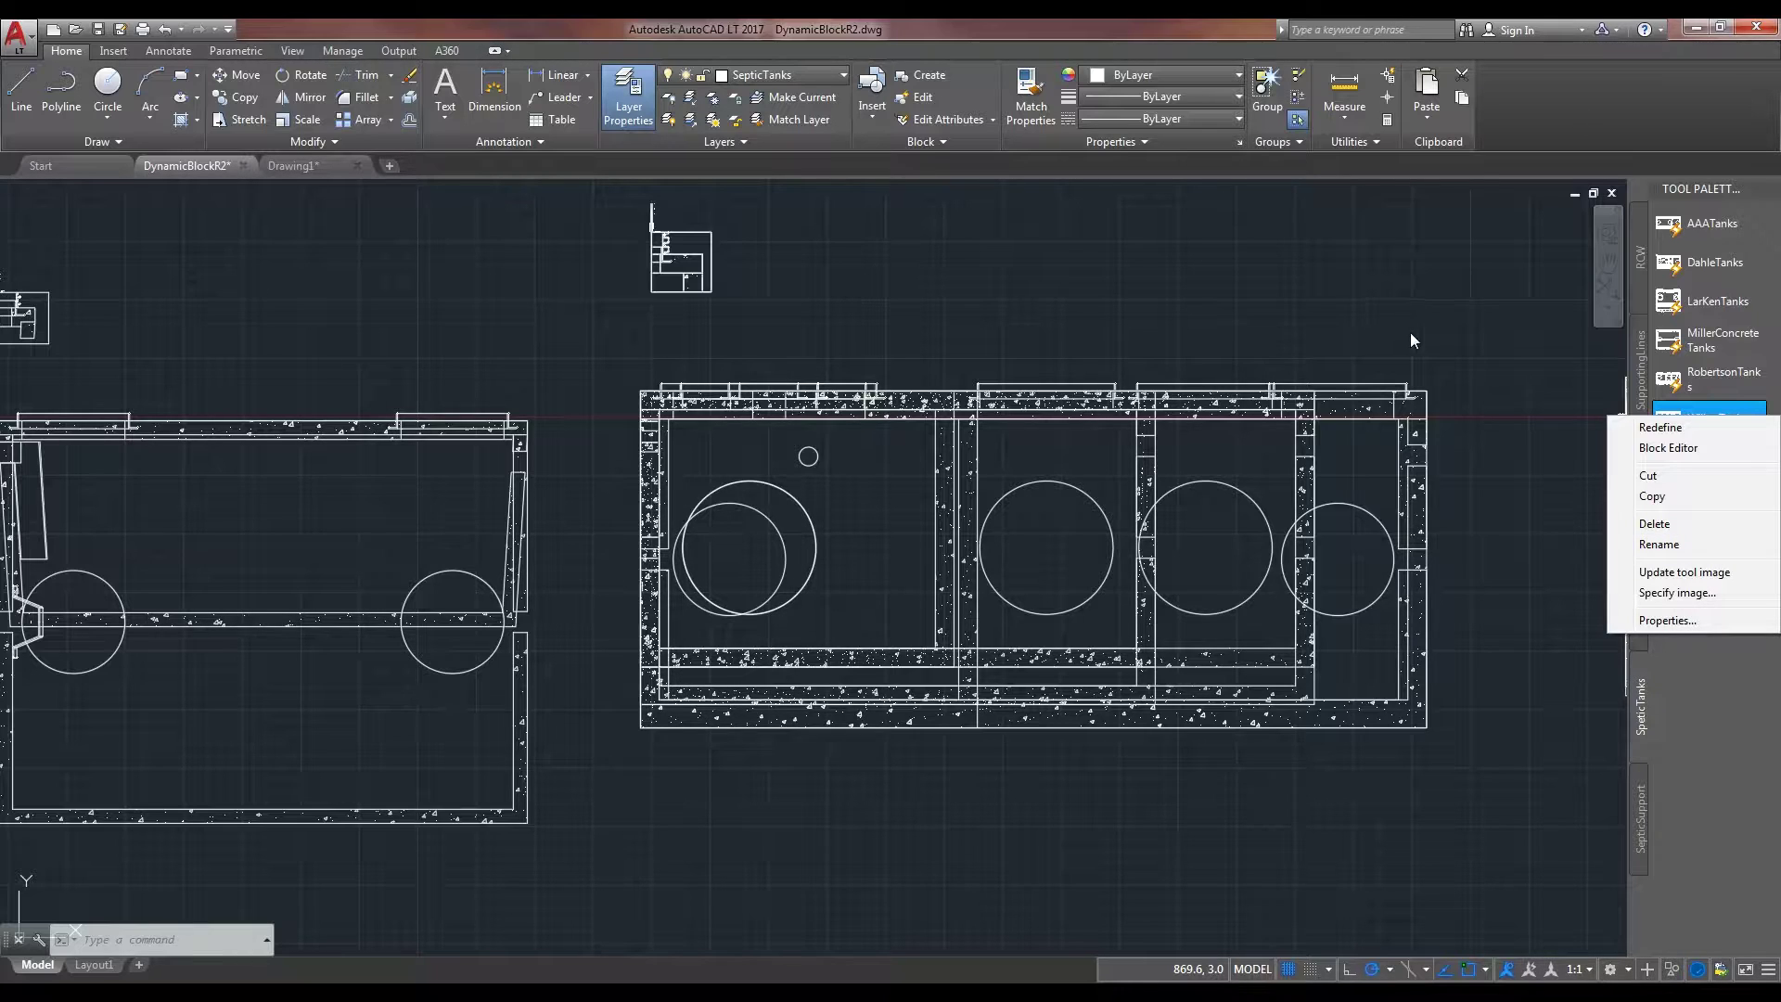
{"action": "left_click", "coordinate": [313, 167]}
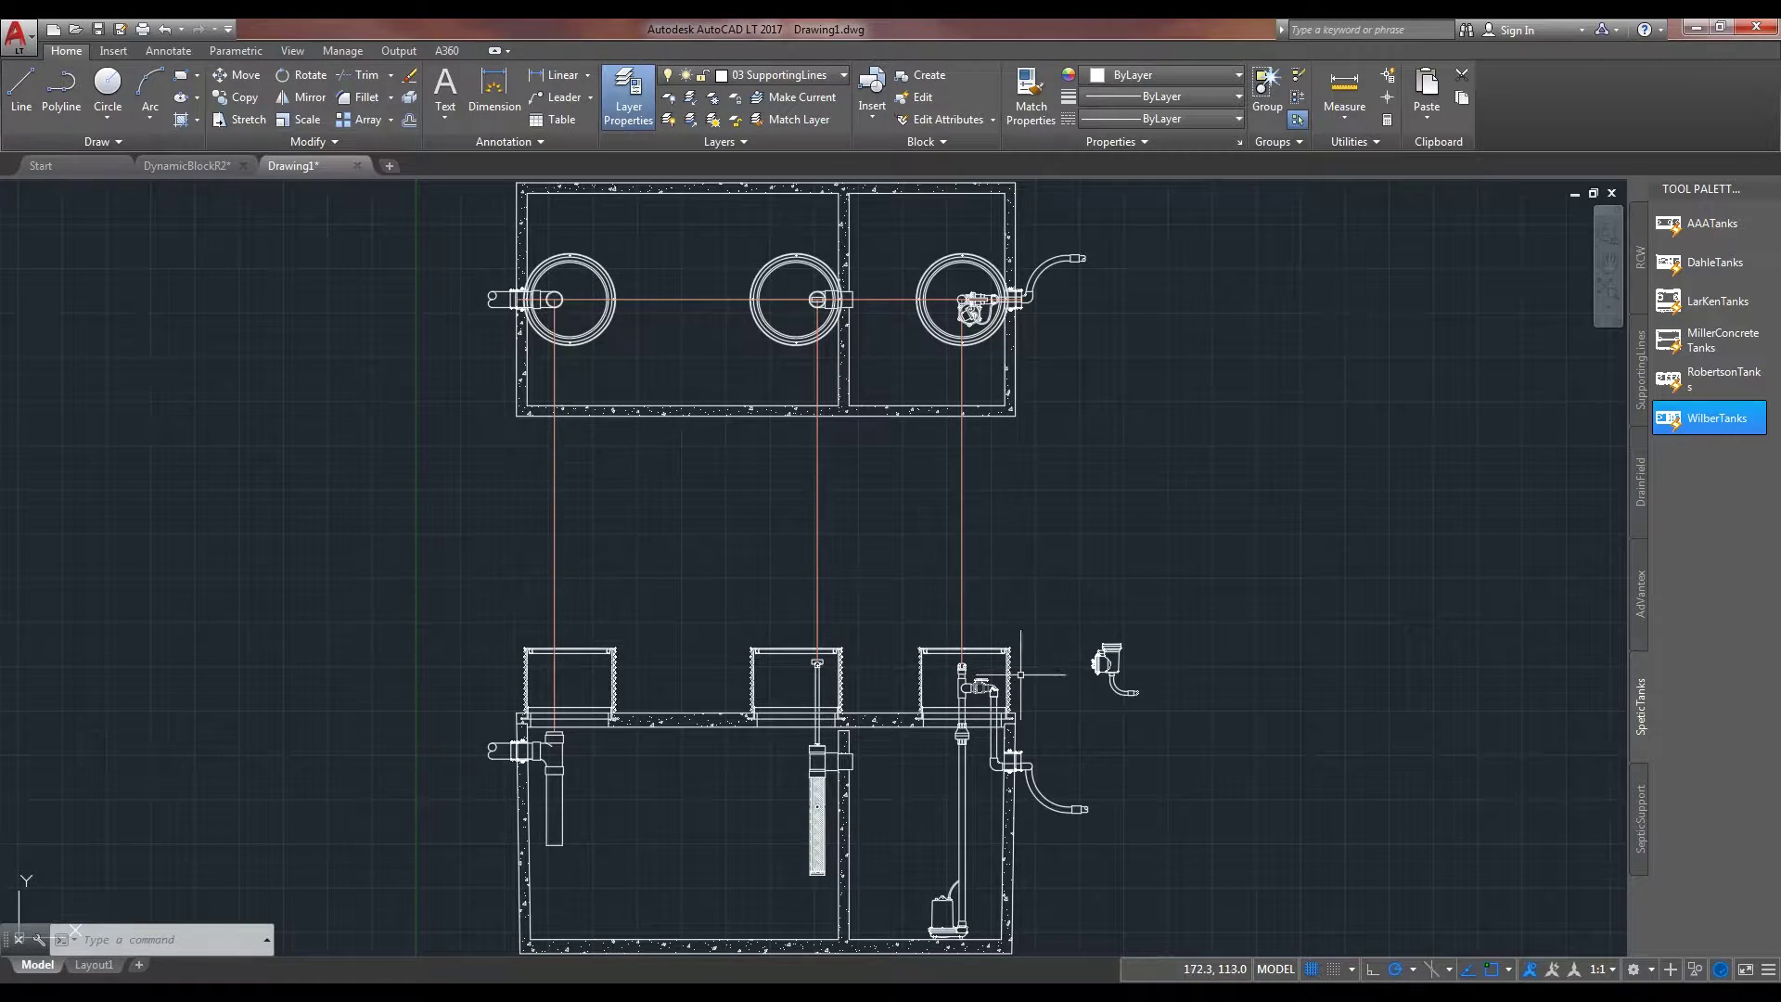
Select the pump and pipe block and inspect the elbow fitting at the tank wall.
{"action": "scroll", "coordinate": [1025, 721], "scroll_direction": "up", "scroll_amount": 3}
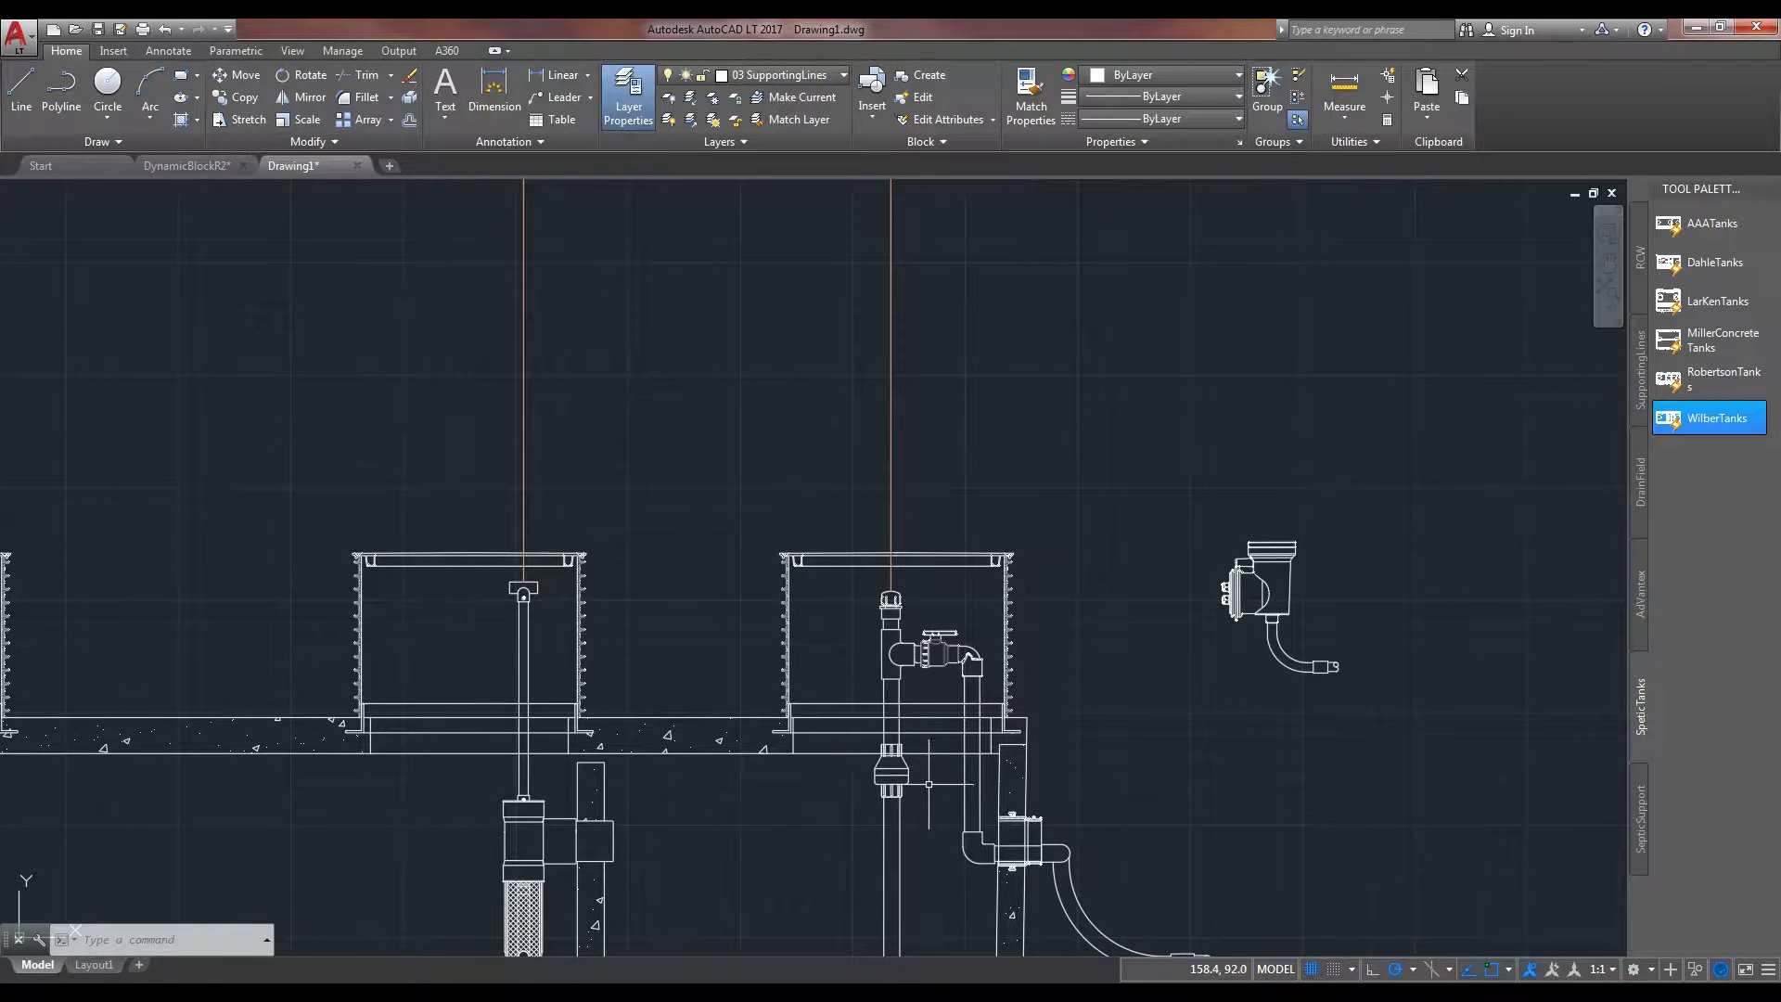
{"action": "scroll", "coordinate": [931, 768], "scroll_direction": "up", "scroll_amount": 2}
{"action": "left_click", "coordinate": [1239, 723]}
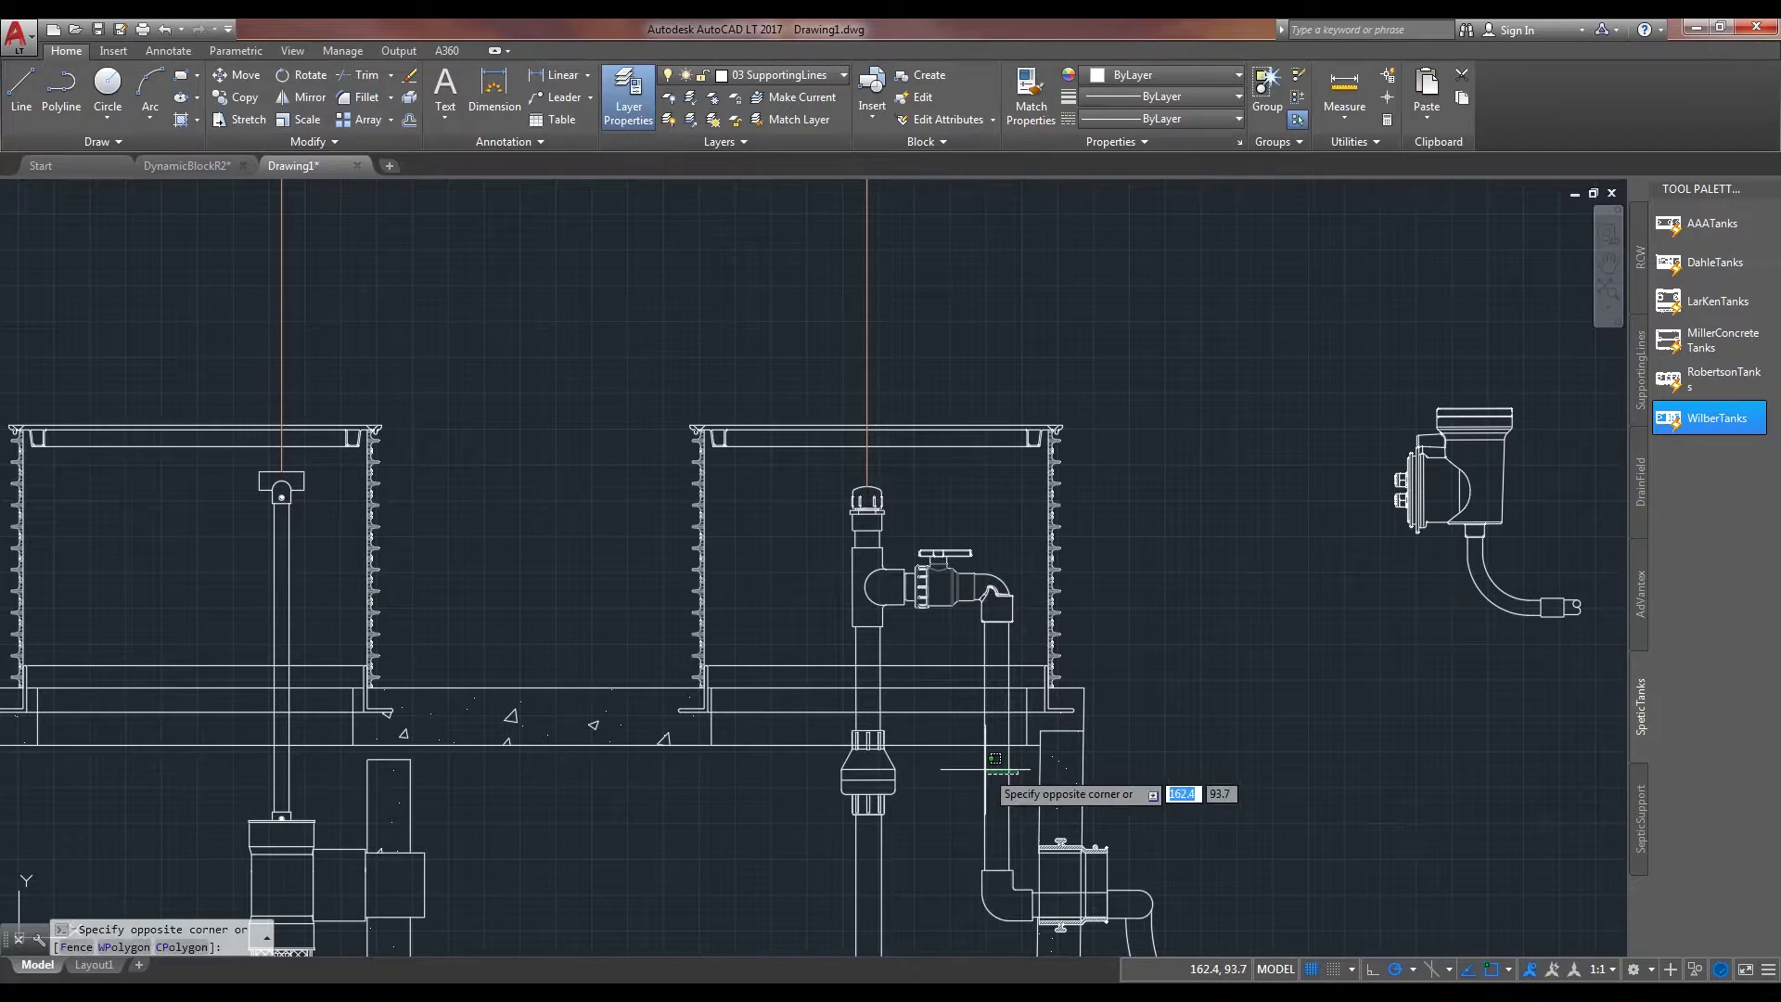
{"action": "left_click", "coordinate": [941, 821]}
{"action": "scroll", "coordinate": [999, 703], "scroll_direction": "up", "scroll_amount": 2}
{"action": "middle_click_drag", "start_coordinate": [999, 703], "coordinate": [1032, 409]}
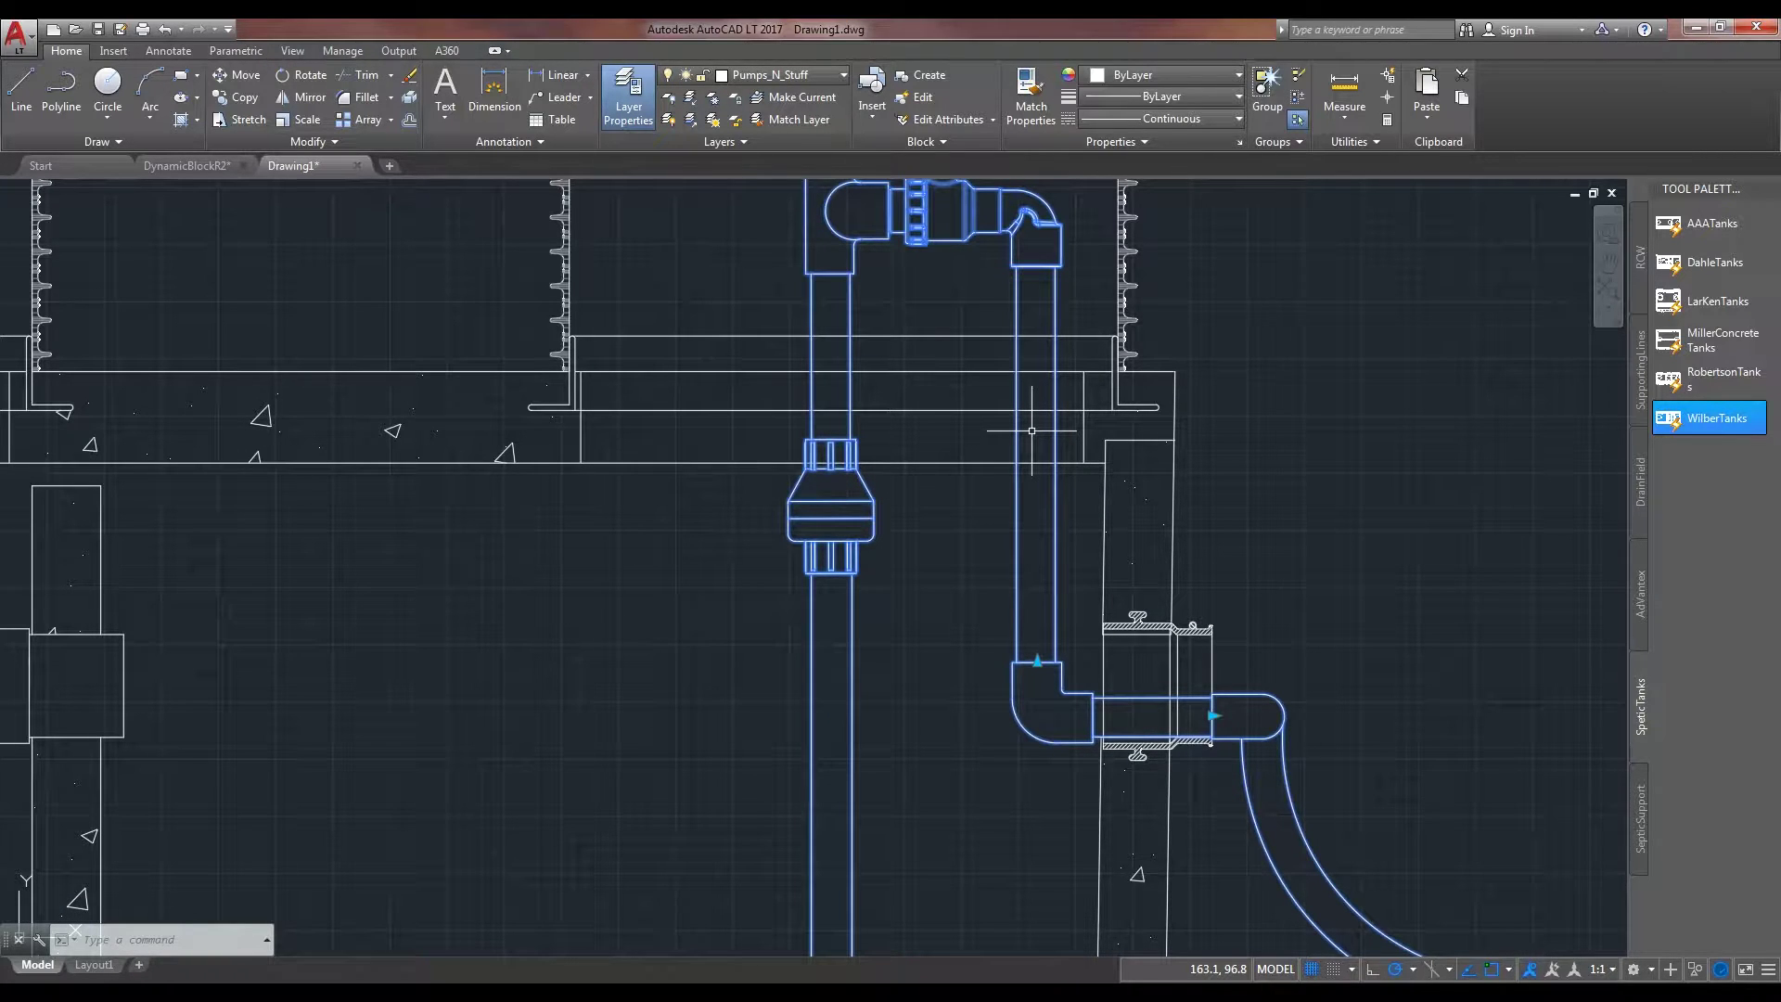
{"action": "scroll", "coordinate": [1031, 430], "scroll_direction": "down", "scroll_amount": 5}
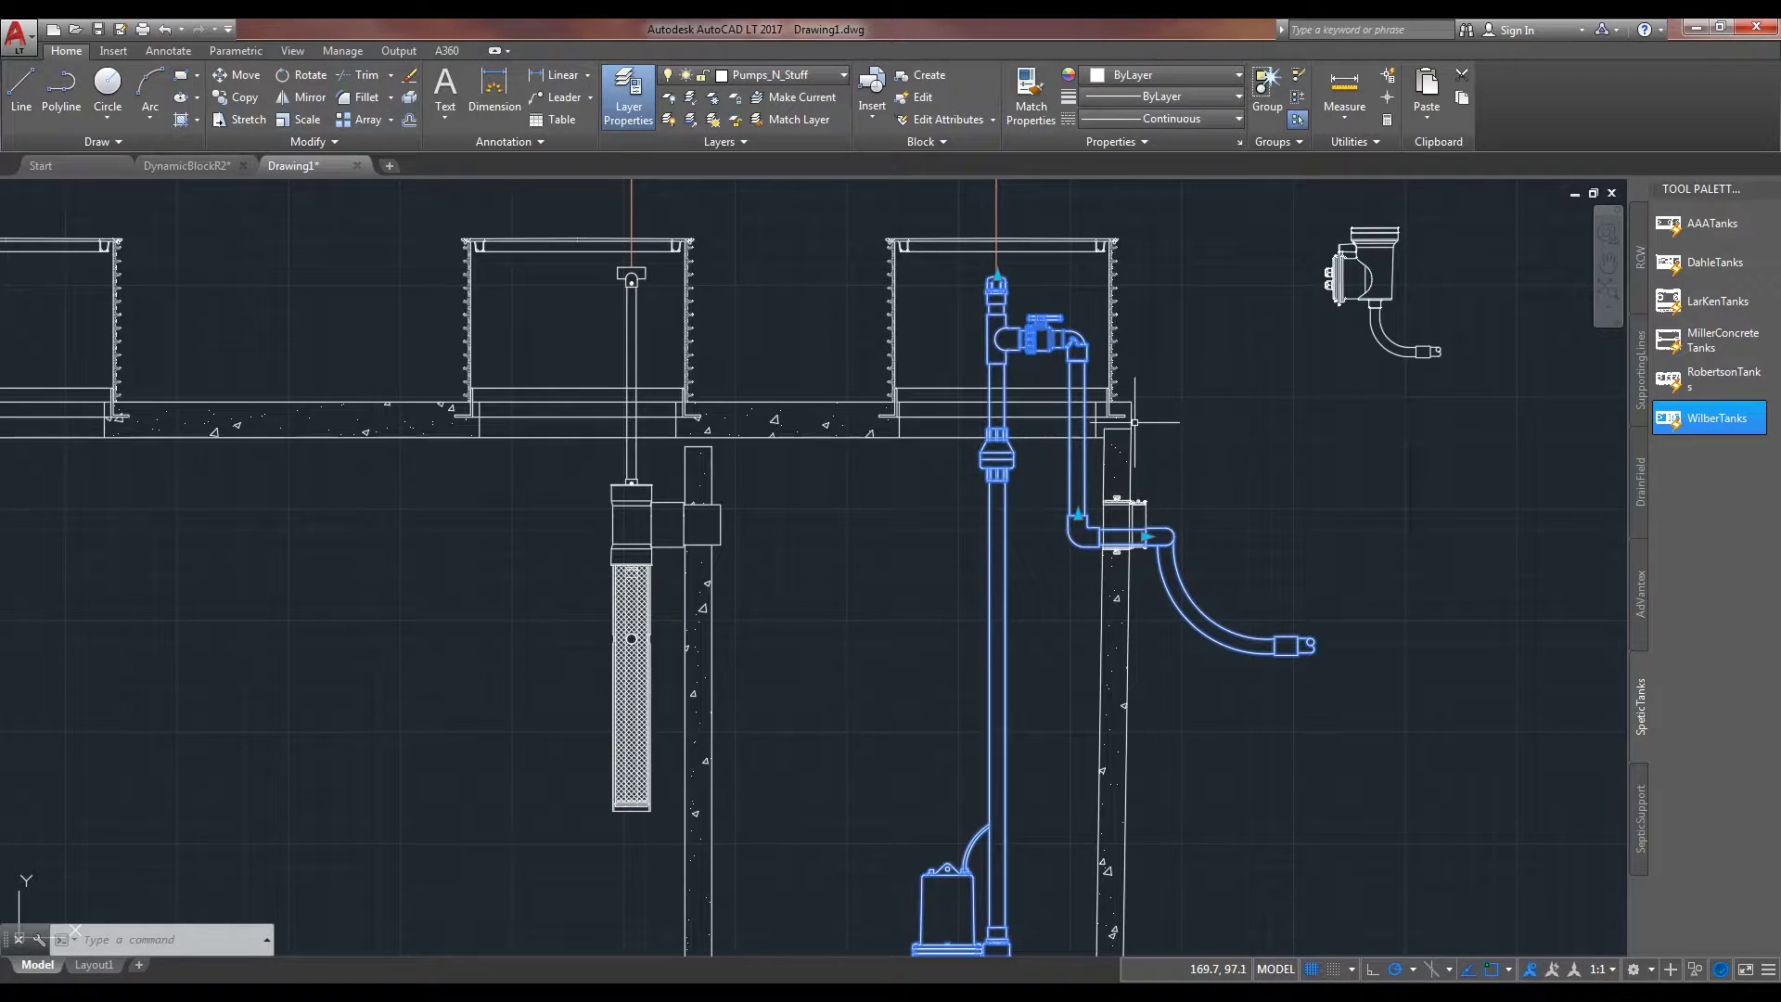
{"action": "key", "text": "Escape"}
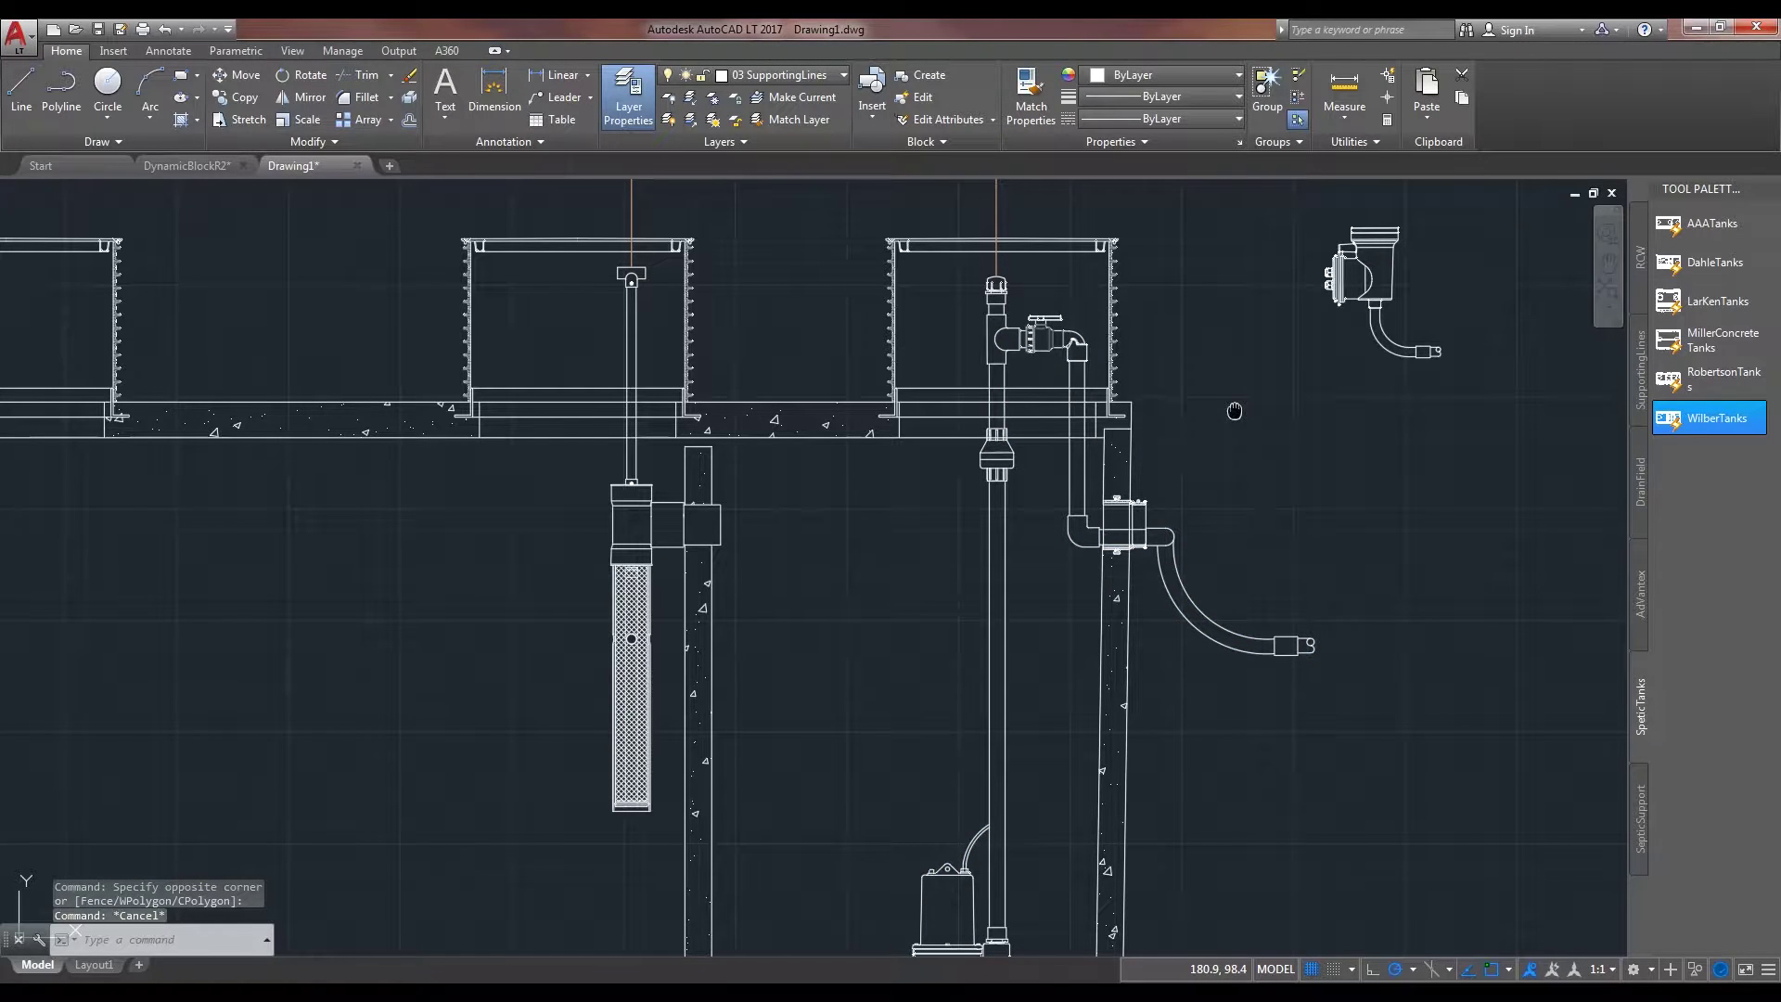
{"action": "scroll", "coordinate": [921, 873], "scroll_direction": "down", "scroll_amount": 3}
{"action": "middle_click", "coordinate": [1153, 409]}
{"action": "middle_click", "coordinate": [1153, 409]}
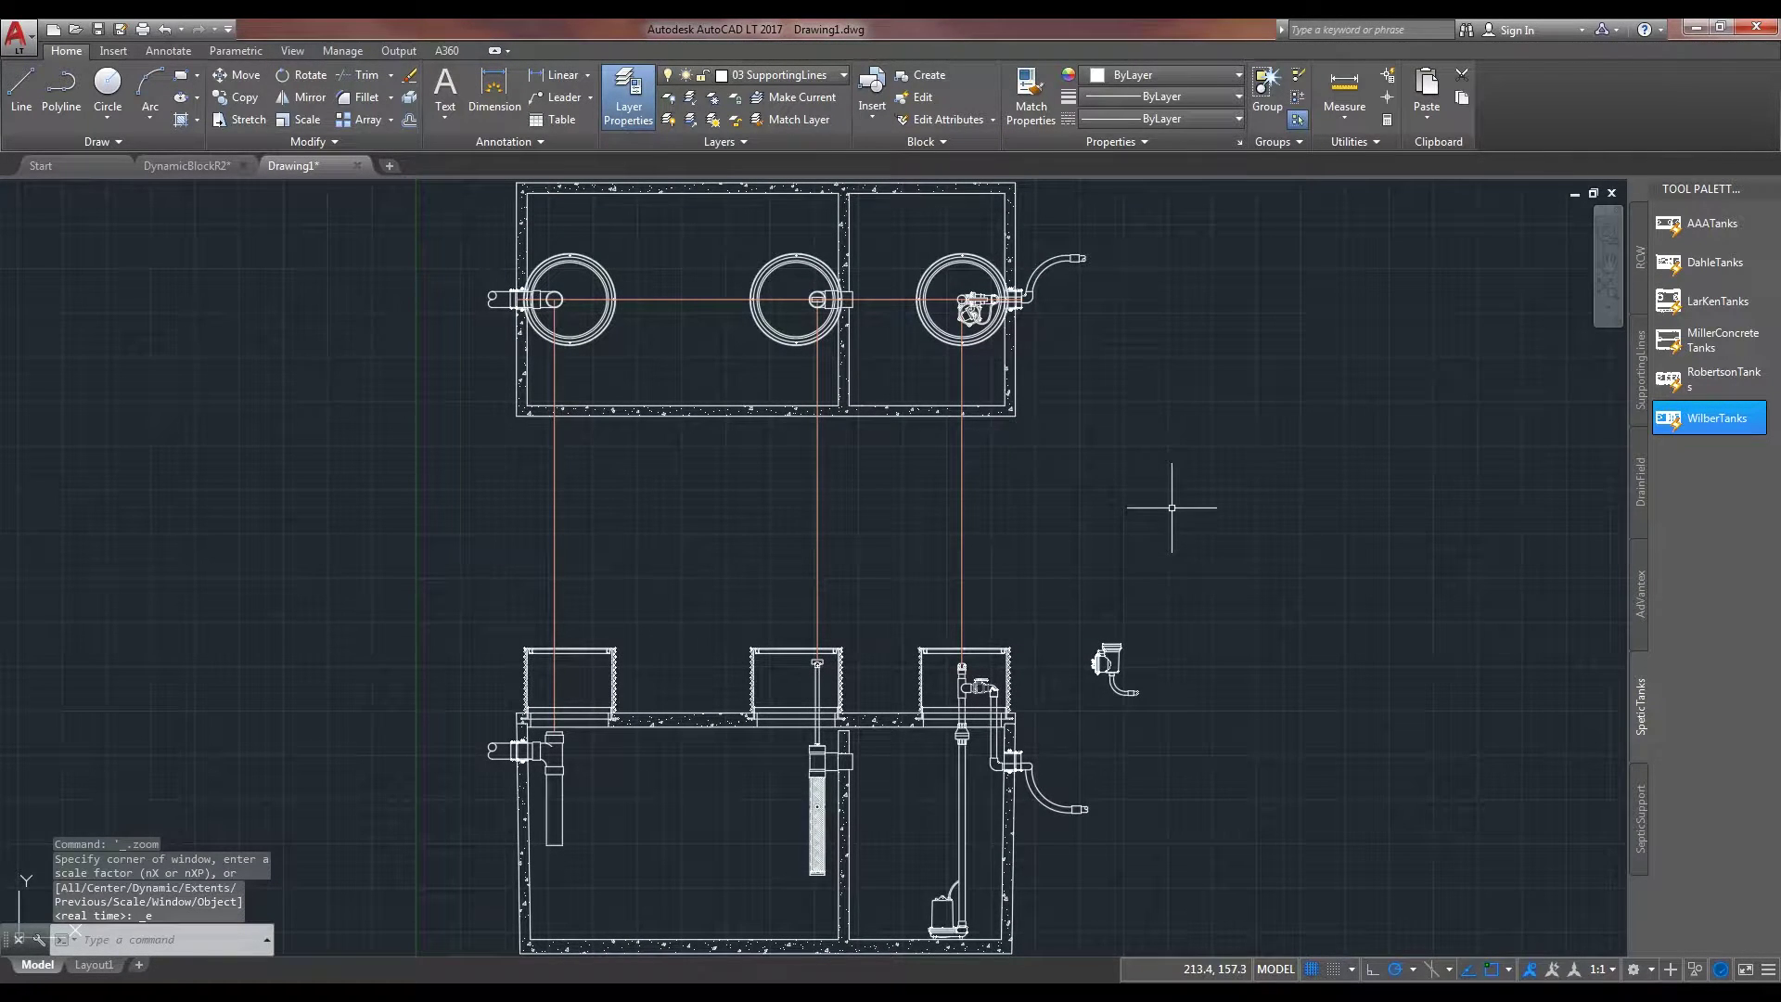
Run REFEDIT on the lower WilberTanks tank block, accepting the break from its original definition.
{"action": "type", "text": "ref"}
{"action": "key", "text": "Return"}
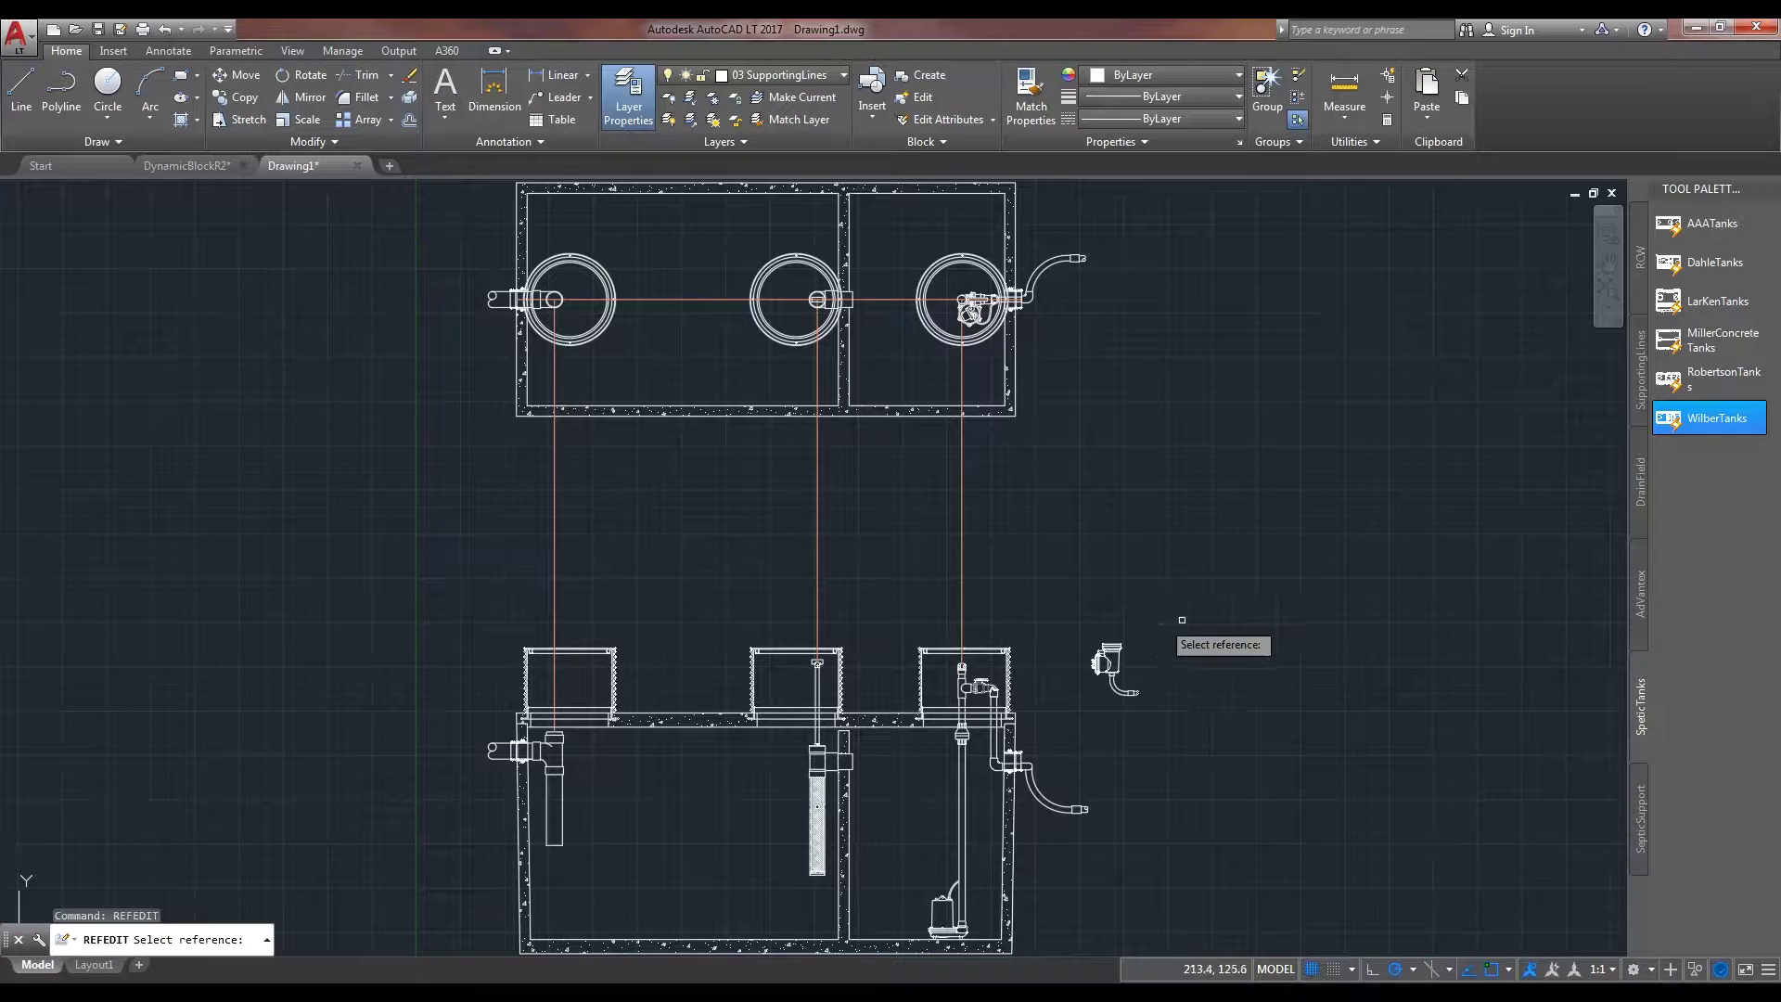
{"action": "left_click", "coordinate": [895, 712]}
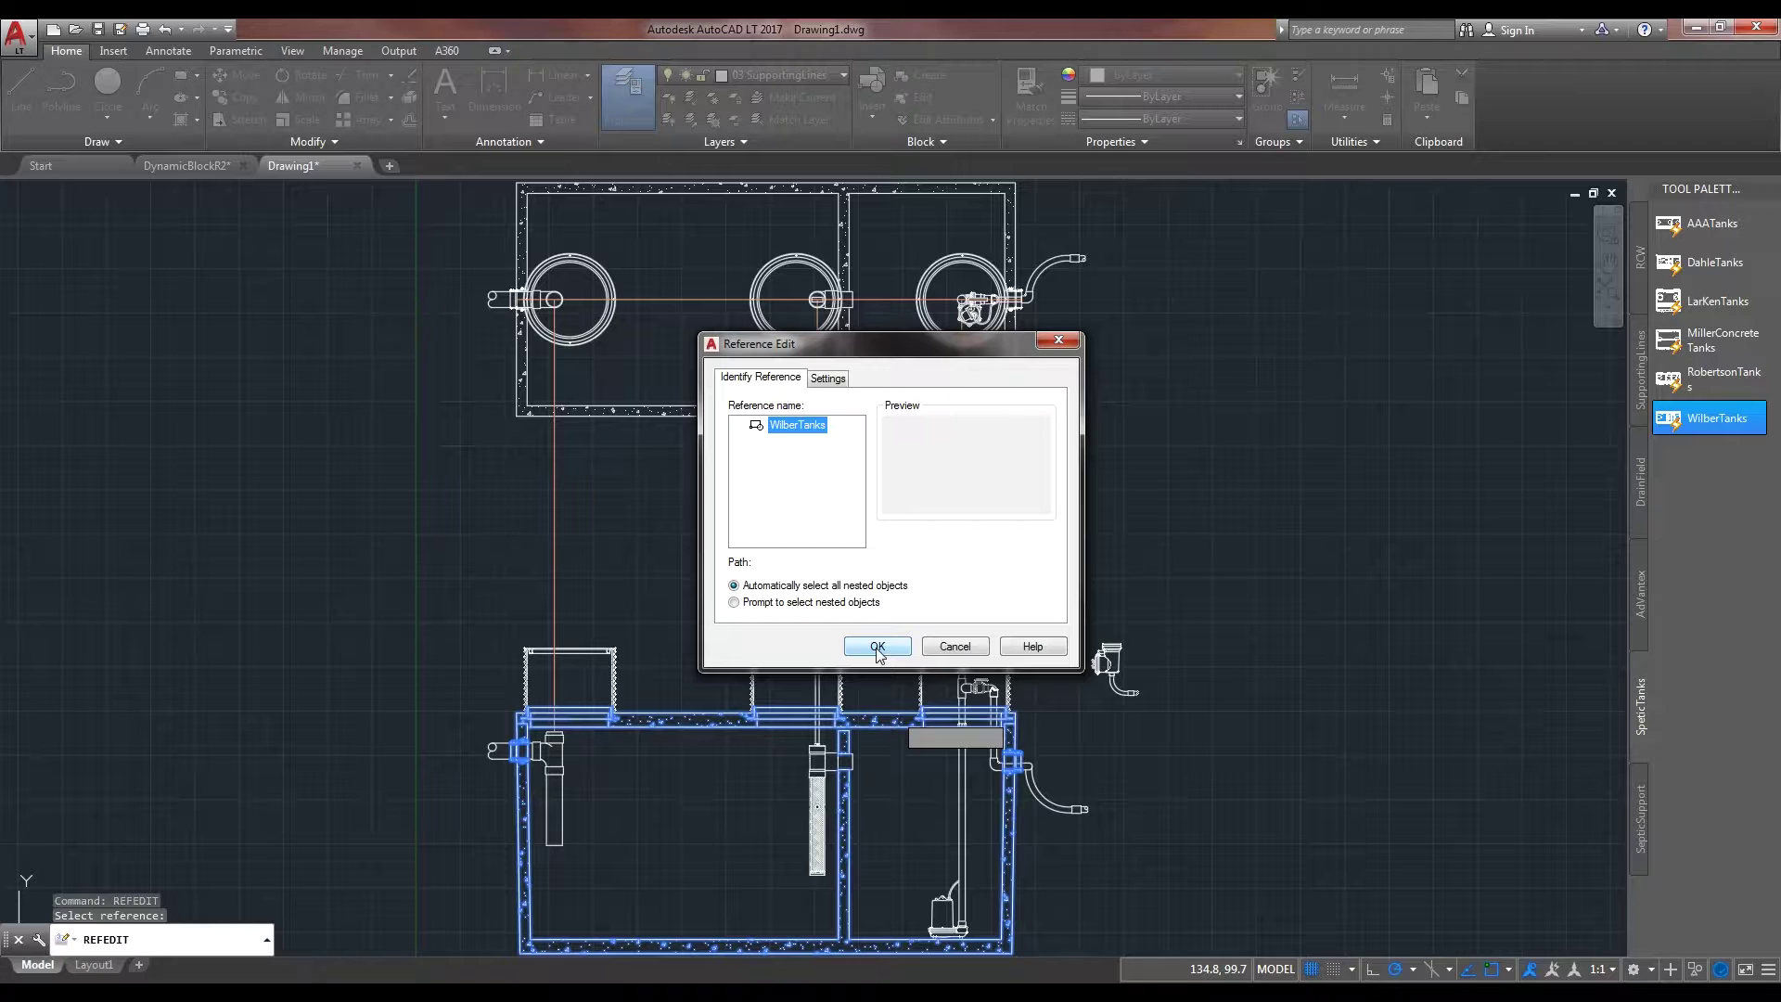
{"action": "left_click", "coordinate": [877, 646]}
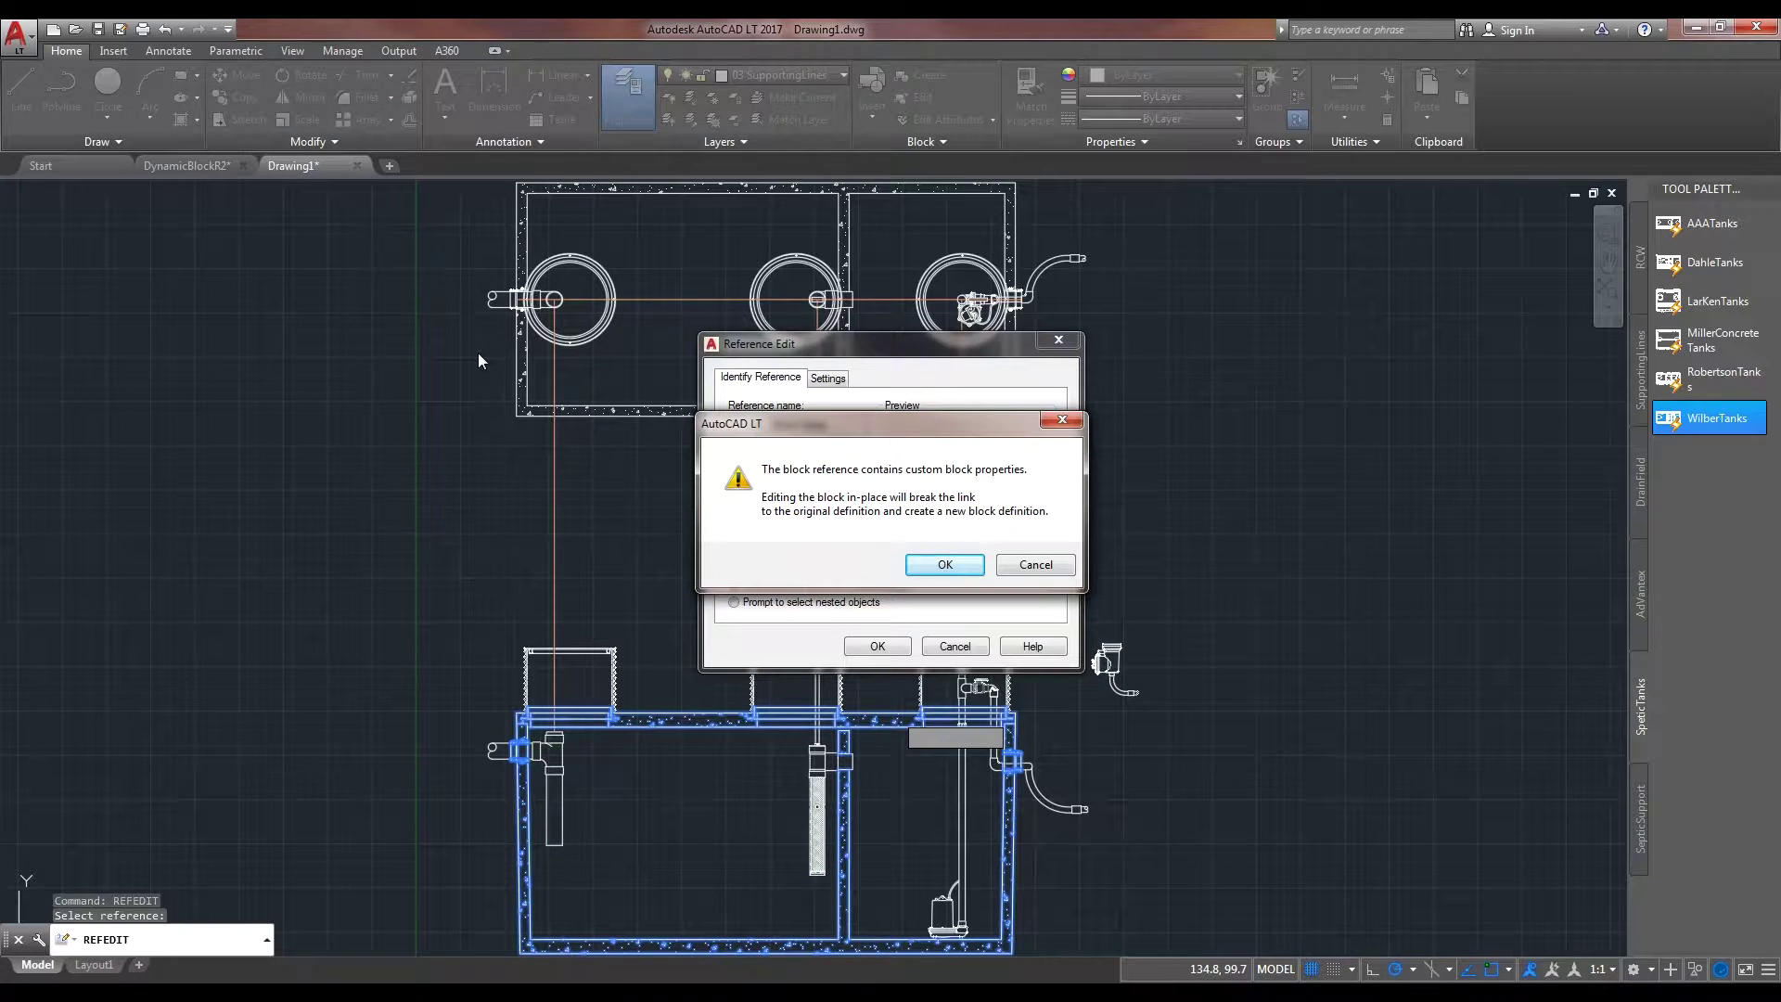
{"action": "left_click", "coordinate": [942, 566]}
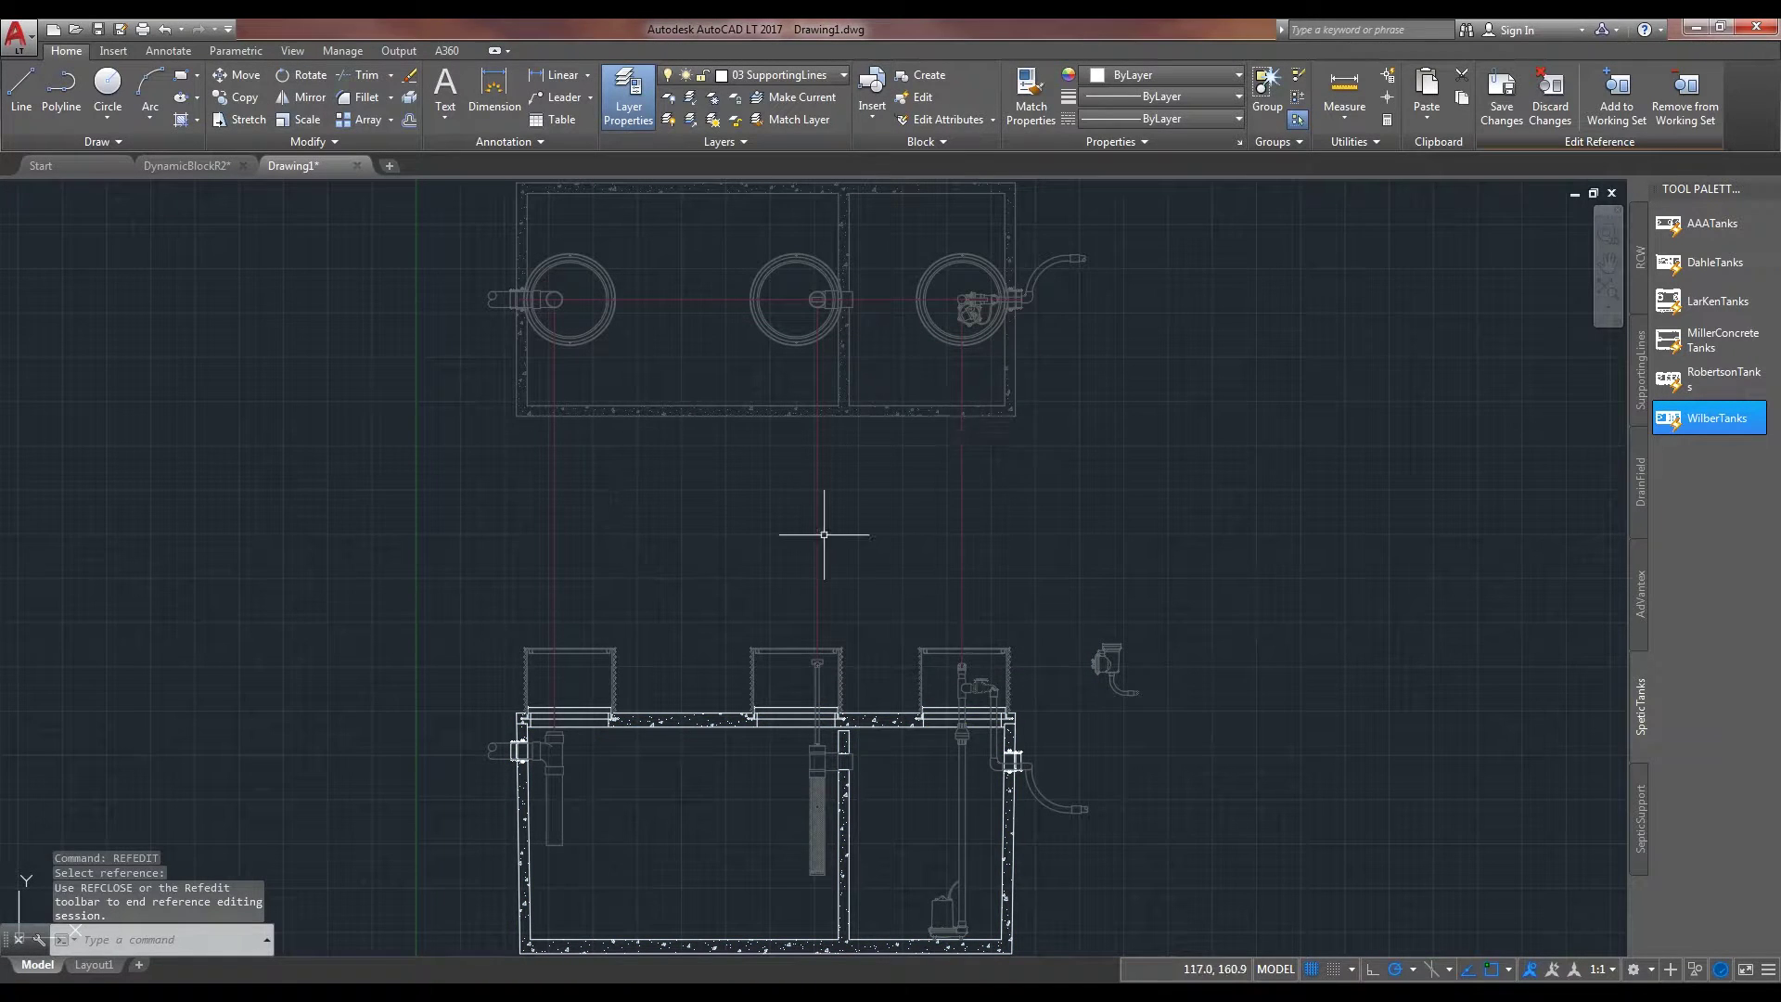
{"action": "left_click", "coordinate": [1041, 852]}
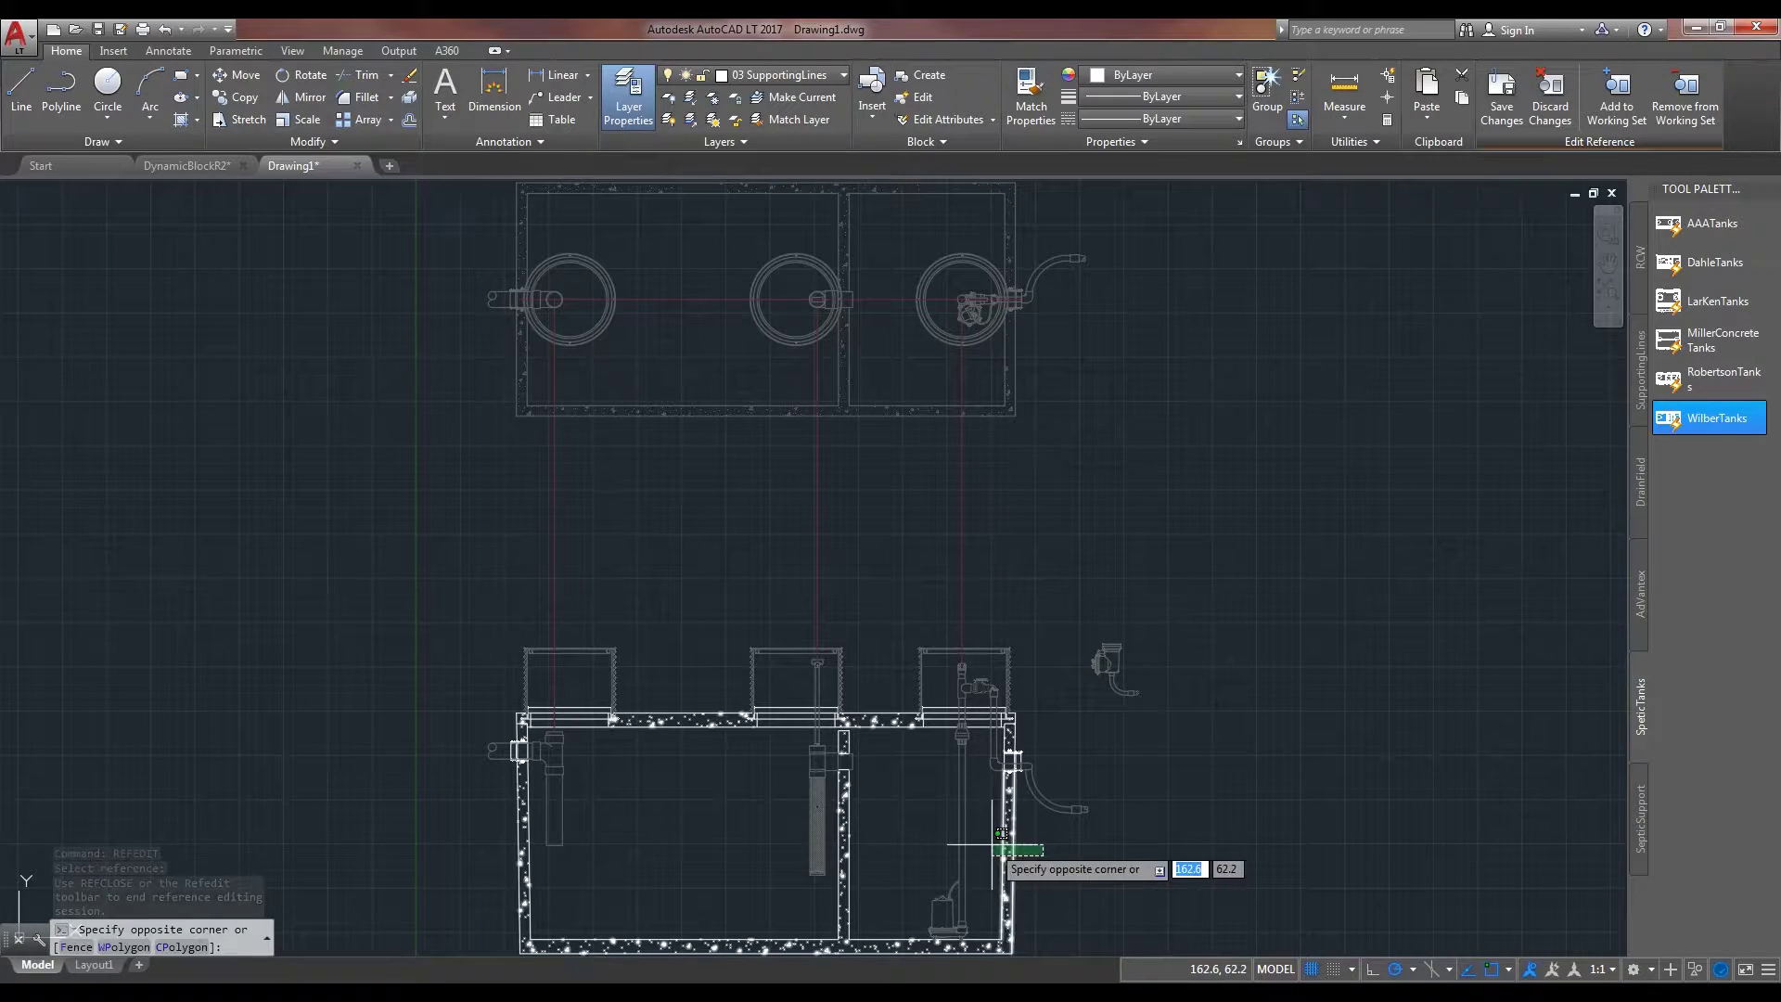
{"action": "left_click", "coordinate": [955, 774]}
{"action": "middle_click_drag", "start_coordinate": [997, 835], "coordinate": [1003, 713]}
{"action": "key", "text": "Escape"}
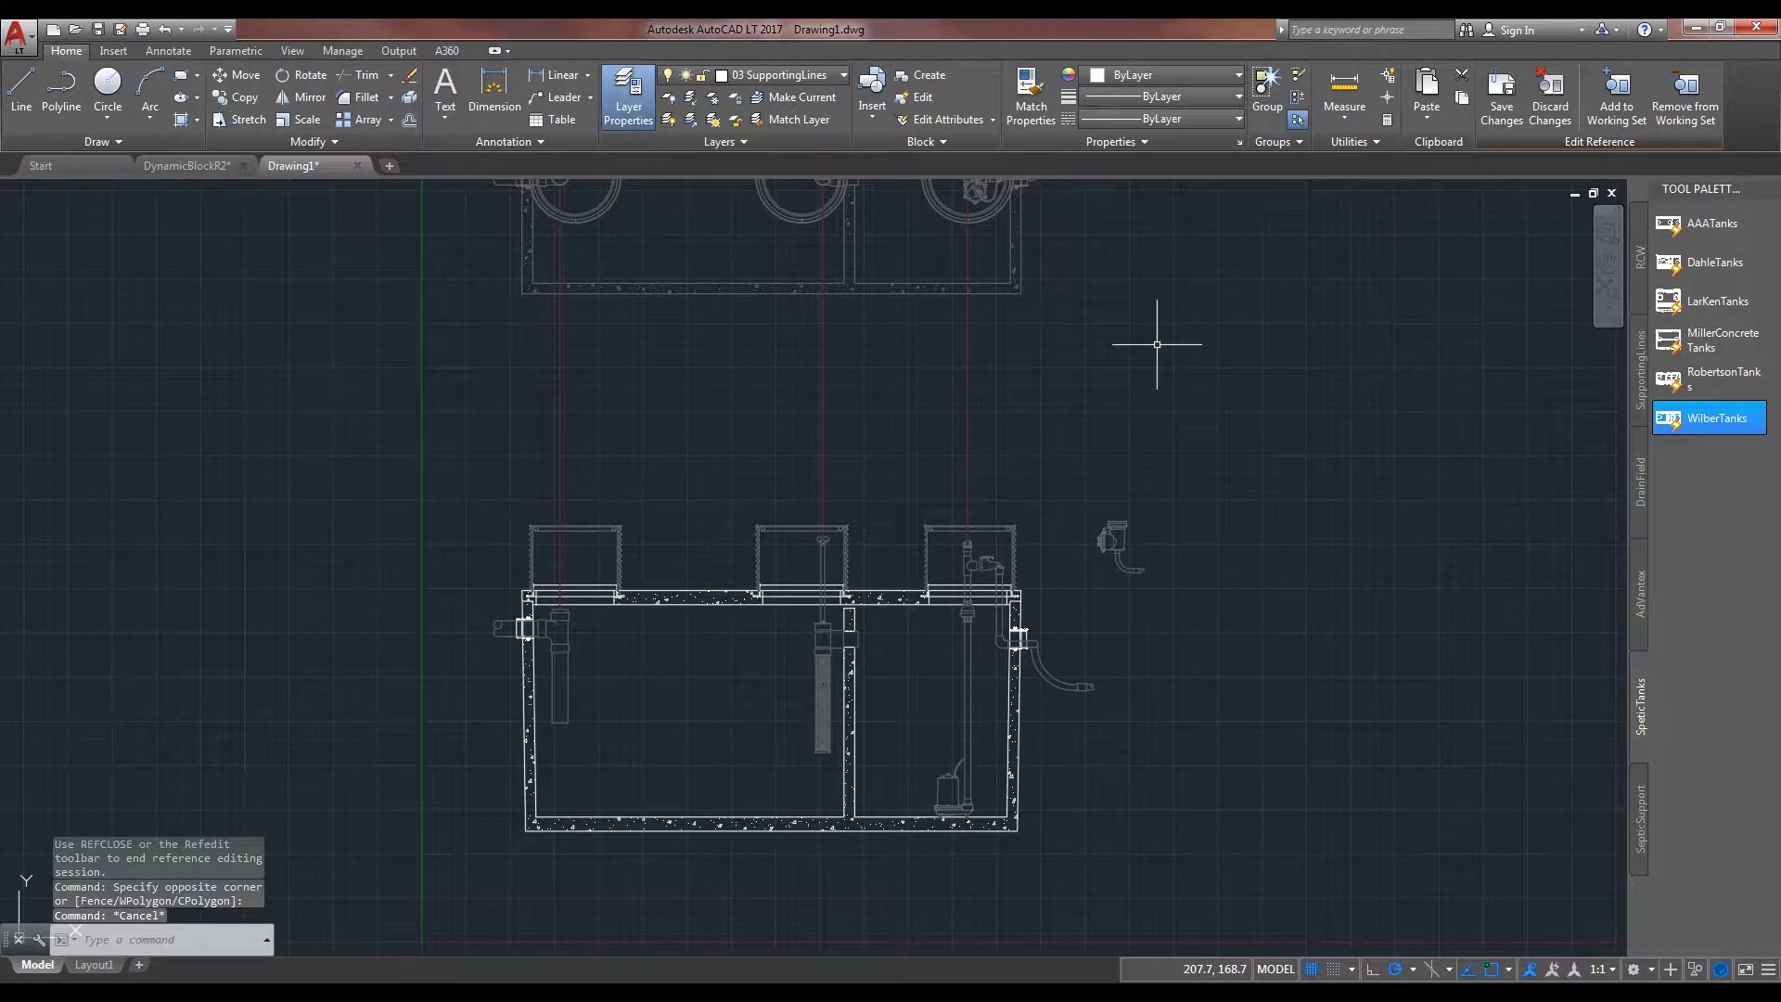
{"action": "middle_click_drag", "start_coordinate": [1147, 231], "coordinate": [1168, 304]}
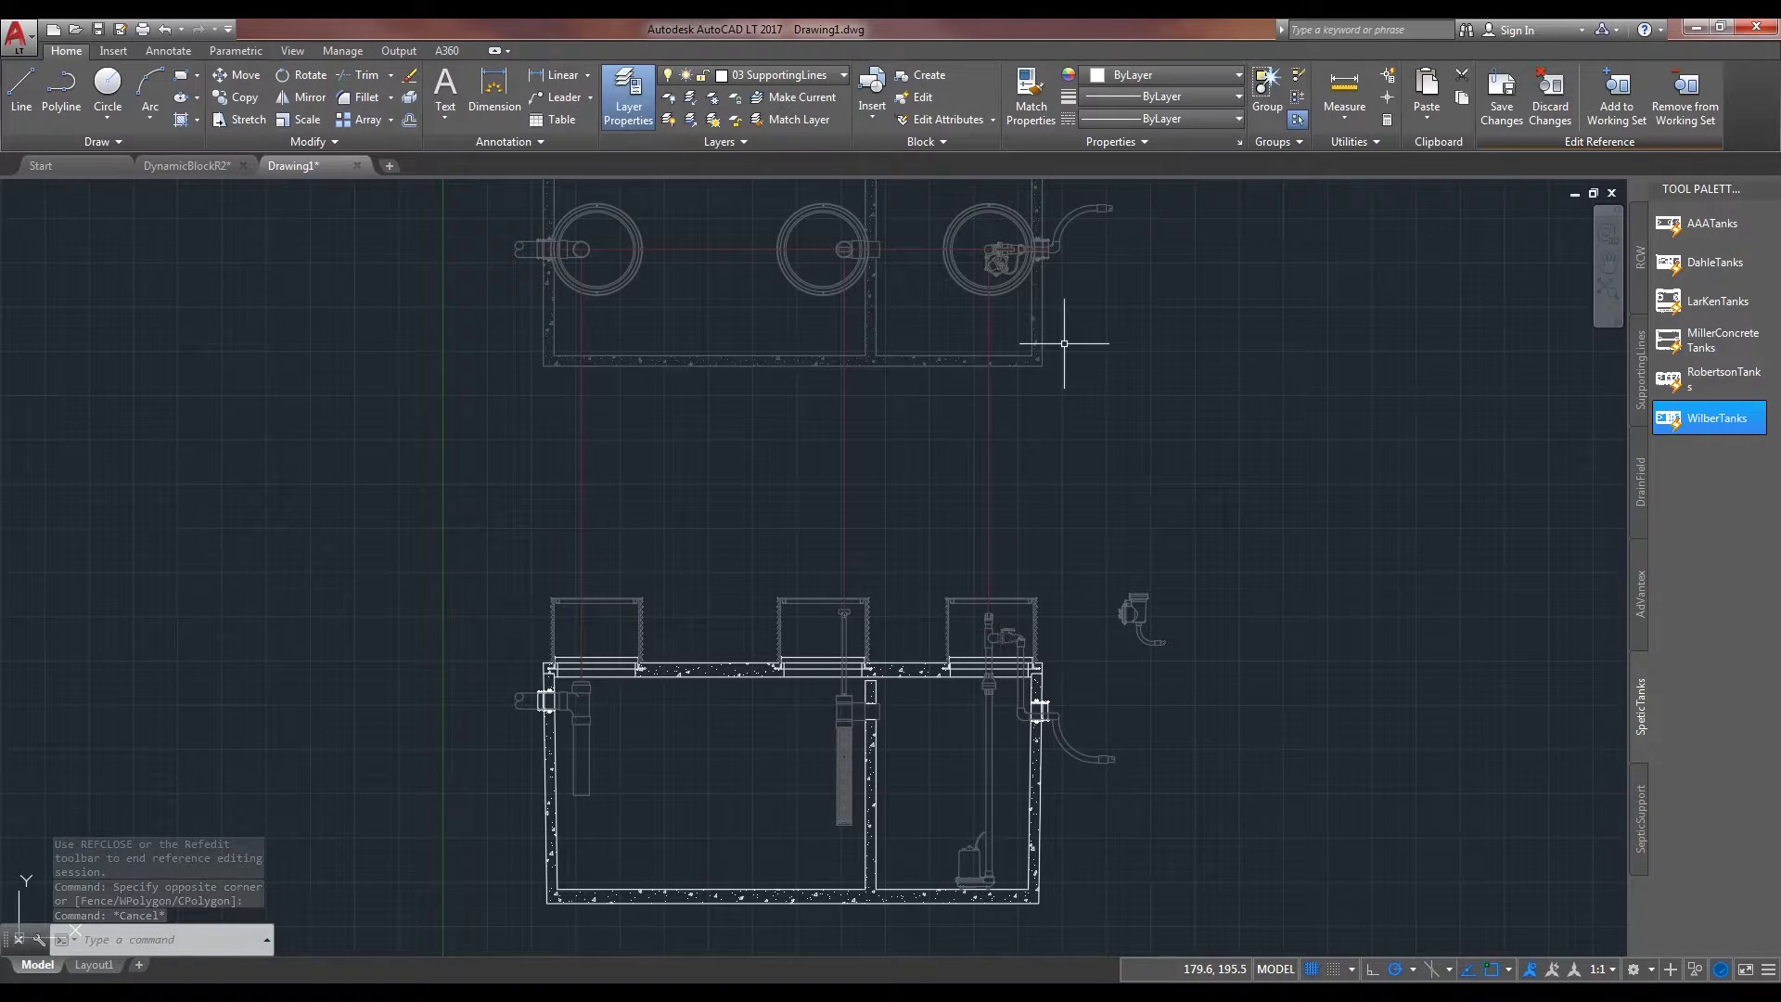
{"action": "middle_click_drag", "start_coordinate": [1063, 343], "coordinate": [1053, 537]}
{"action": "left_click", "coordinate": [1041, 557]}
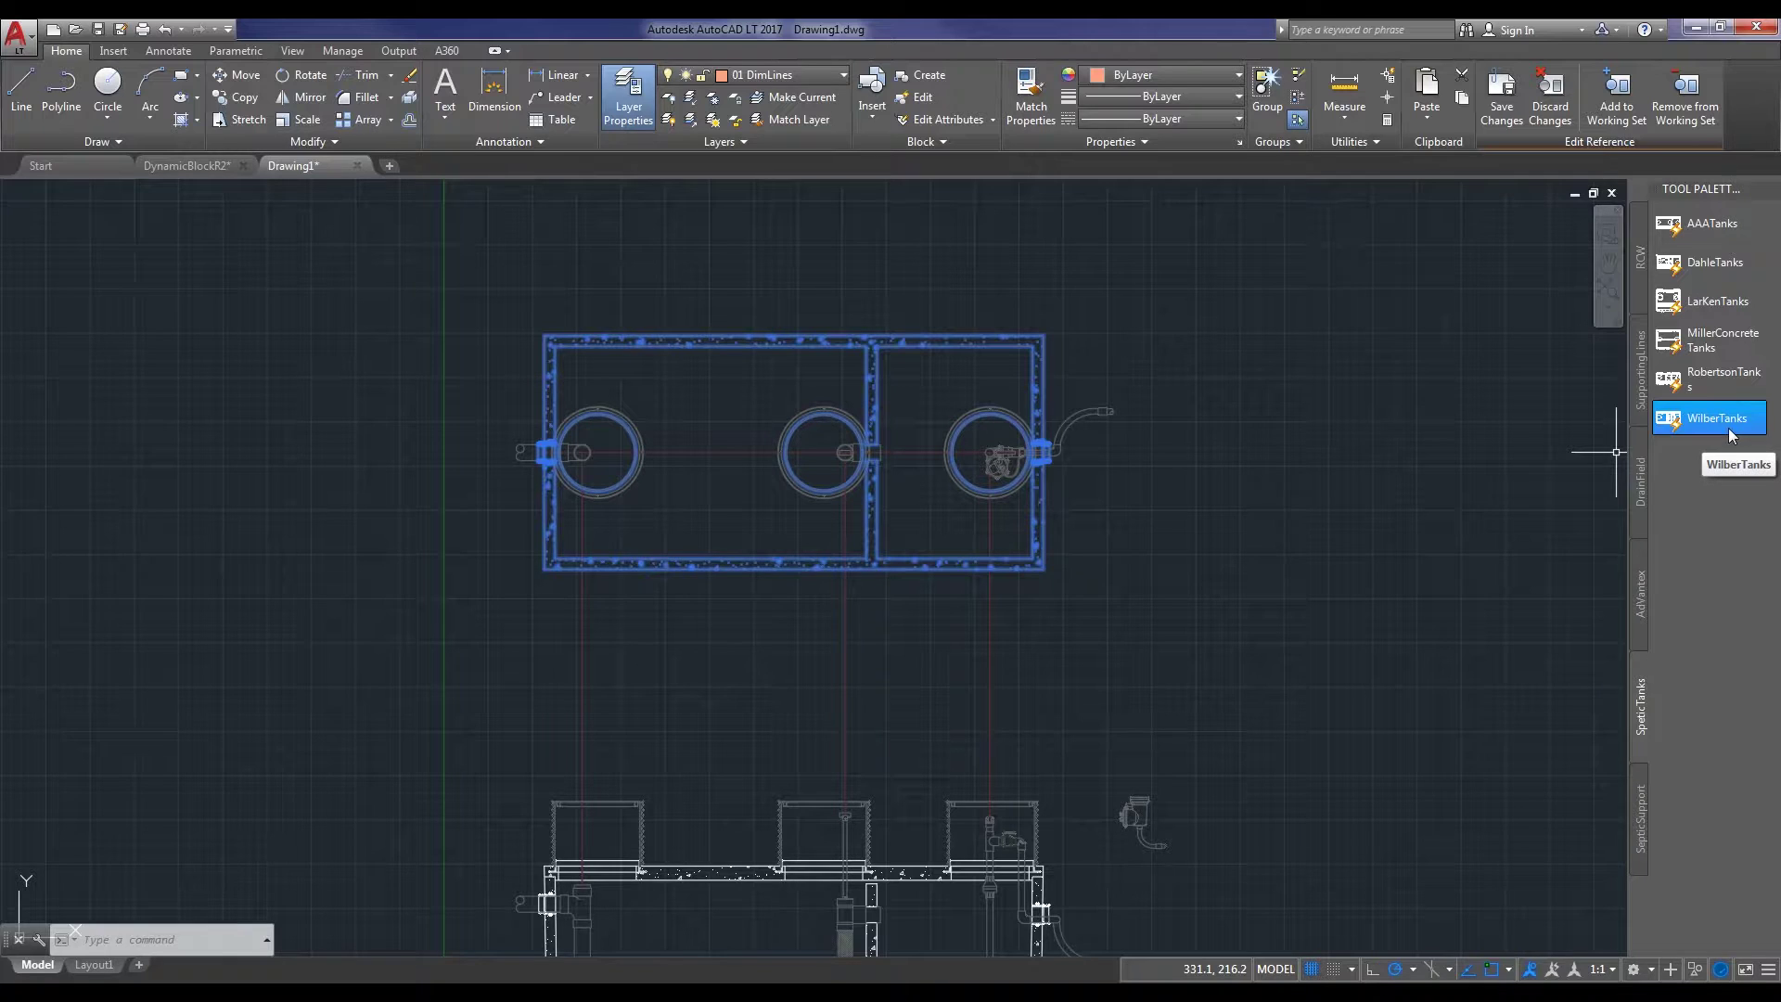
{"action": "middle_click_drag", "start_coordinate": [1222, 722], "coordinate": [1204, 401]}
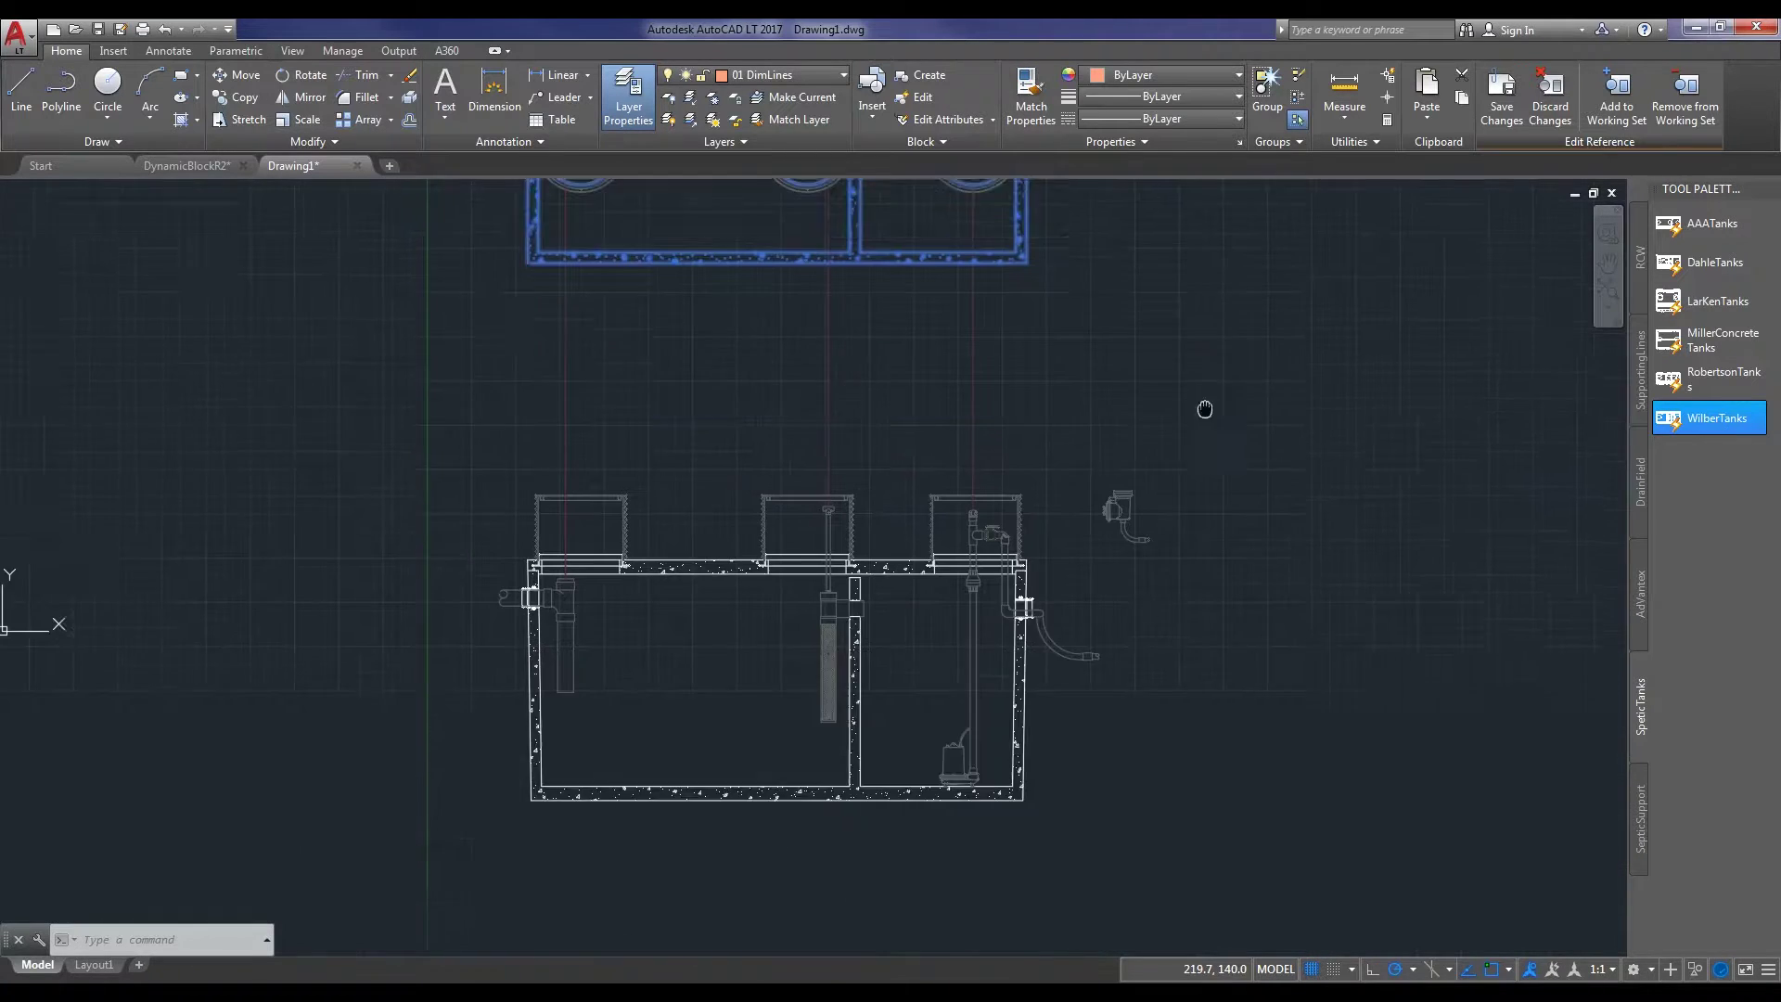
{"action": "left_click", "coordinate": [1091, 704]}
{"action": "key", "text": "Escape"}
{"action": "key", "text": "Escape"}
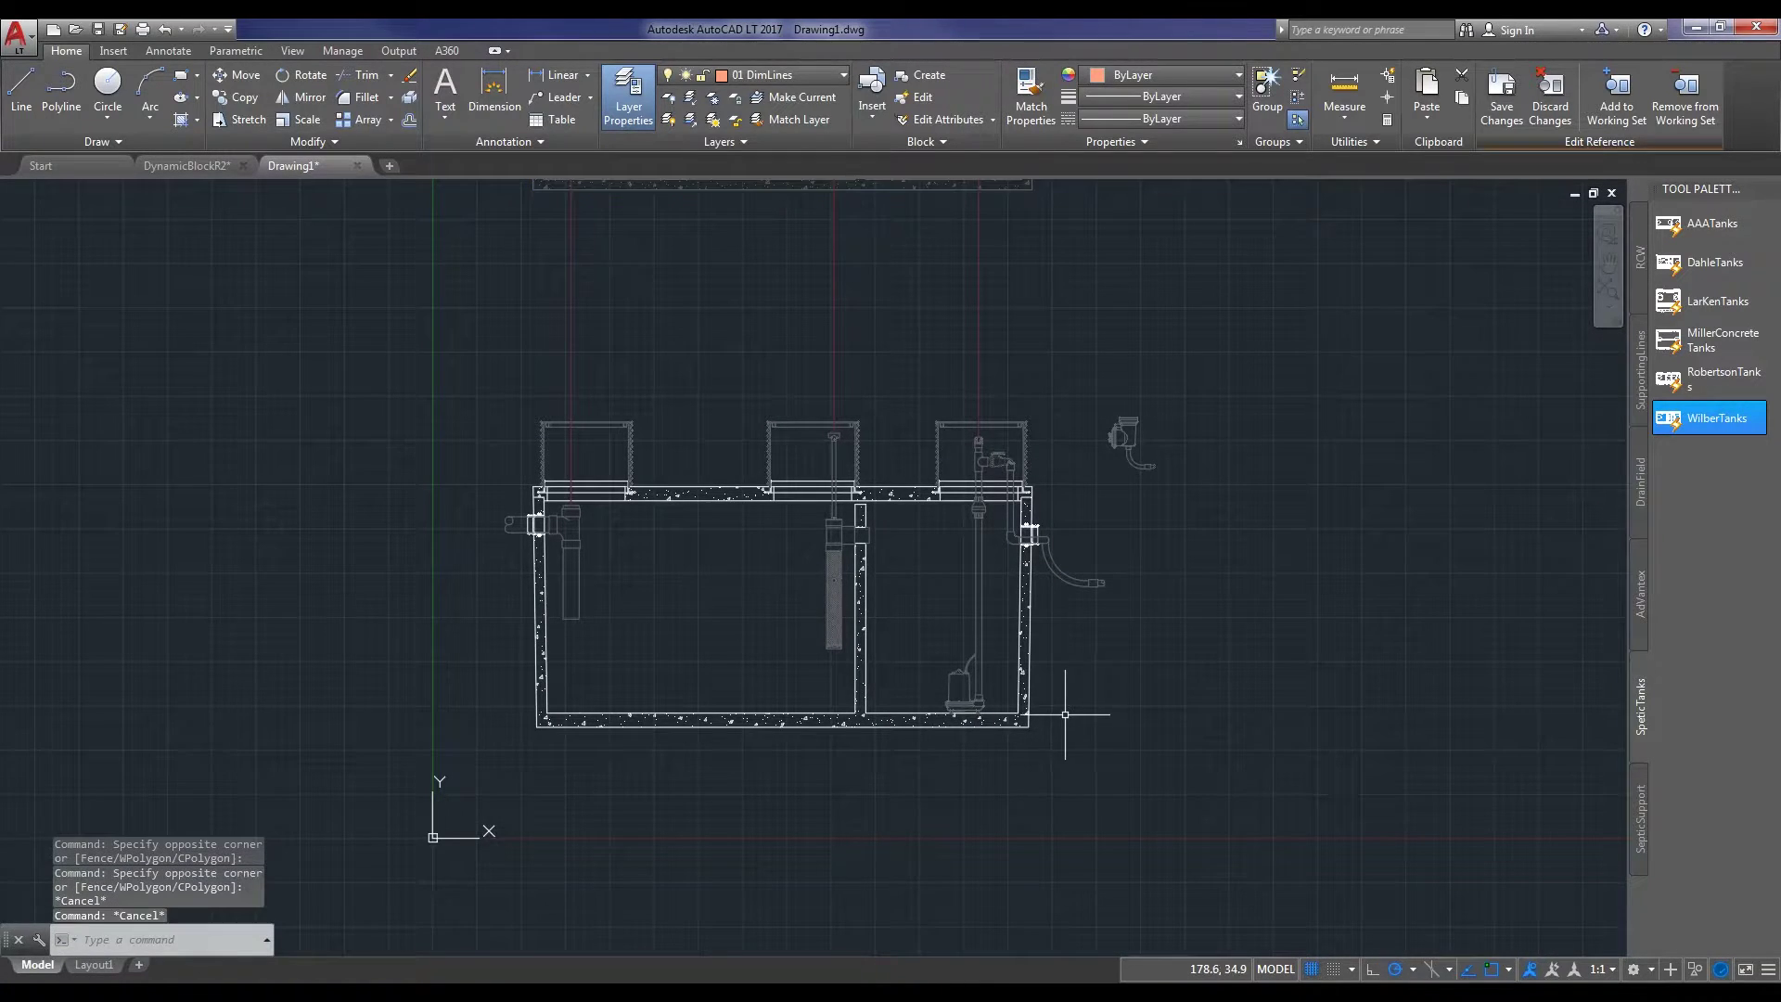
{"action": "scroll", "coordinate": [1055, 693], "scroll_direction": "up", "scroll_amount": 2}
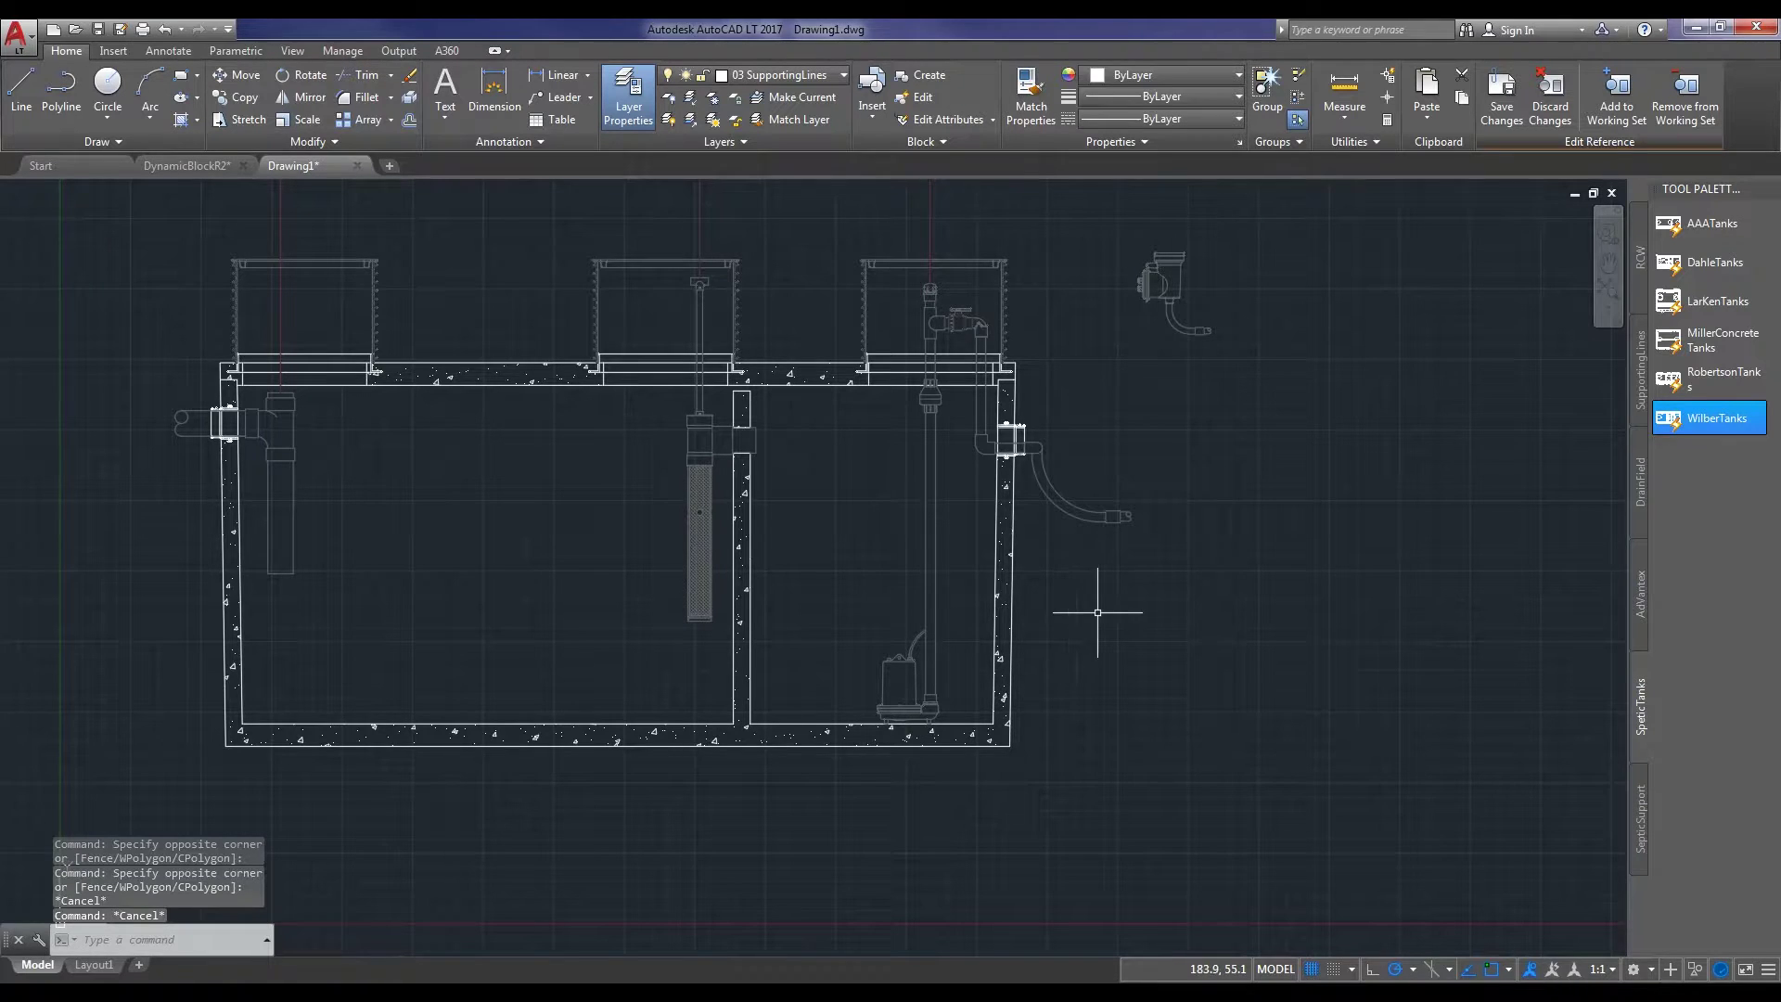
{"action": "middle_click_drag", "start_coordinate": [1097, 612], "coordinate": [1102, 611]}
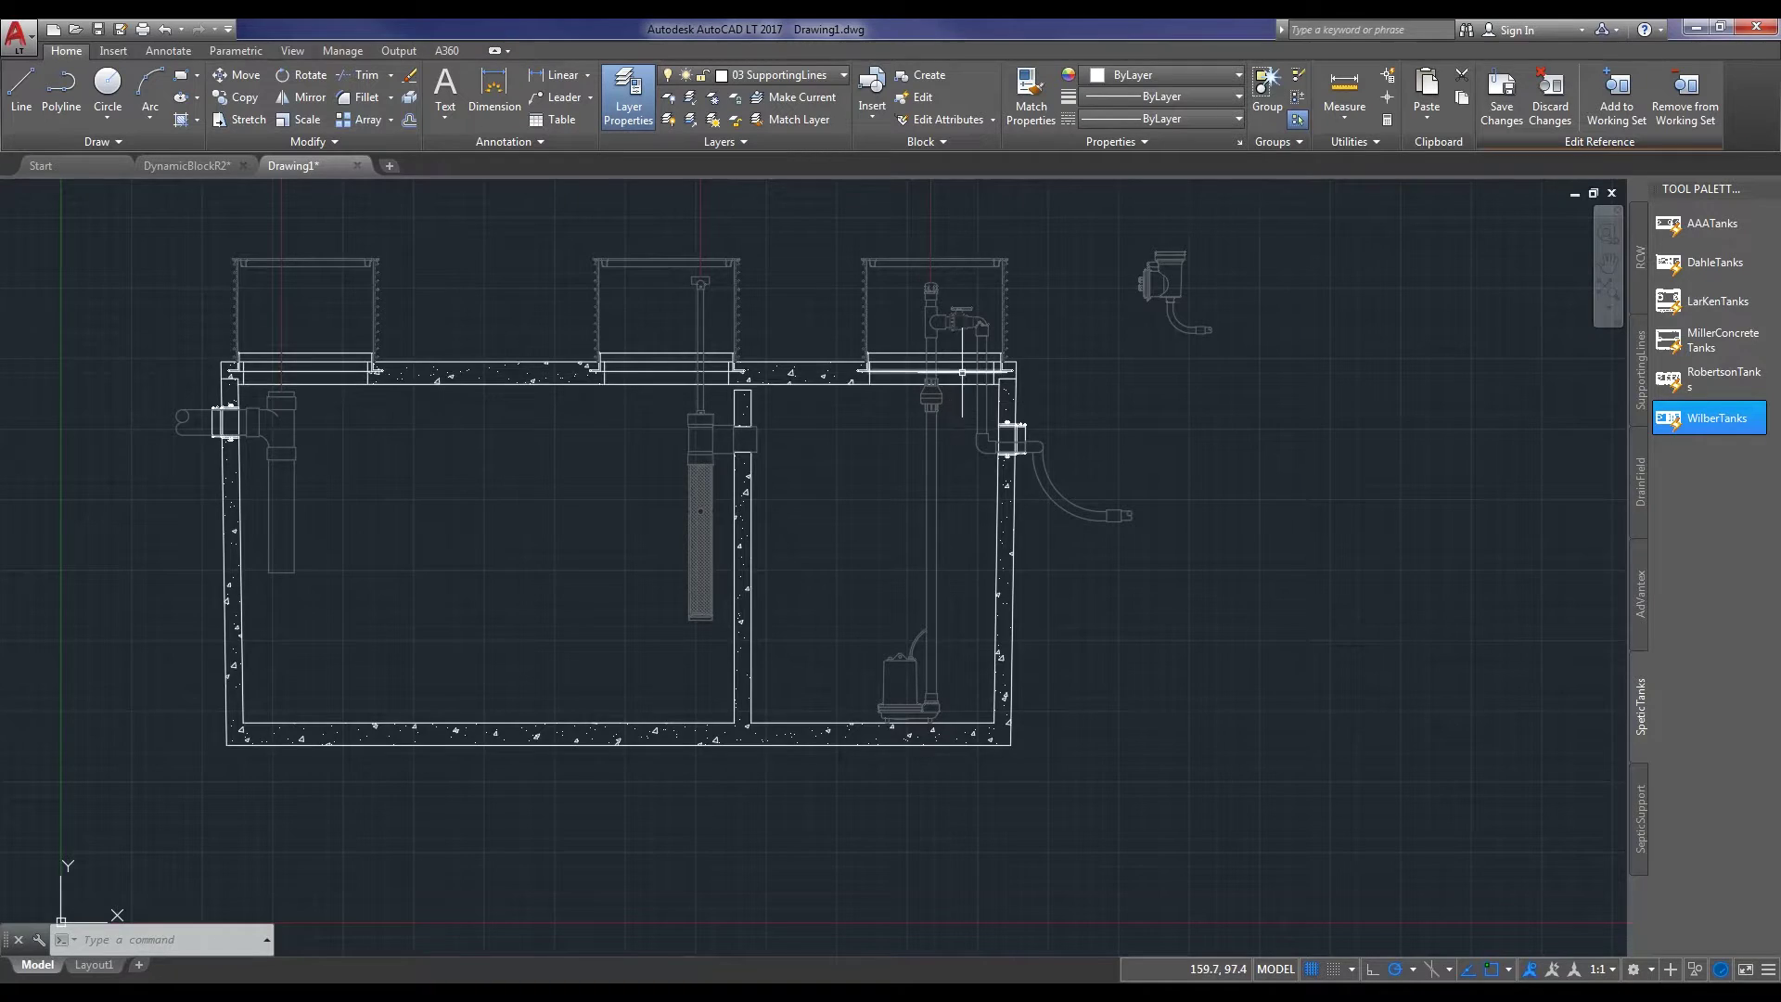
{"action": "scroll", "coordinate": [961, 372], "scroll_direction": "up", "scroll_amount": 4}
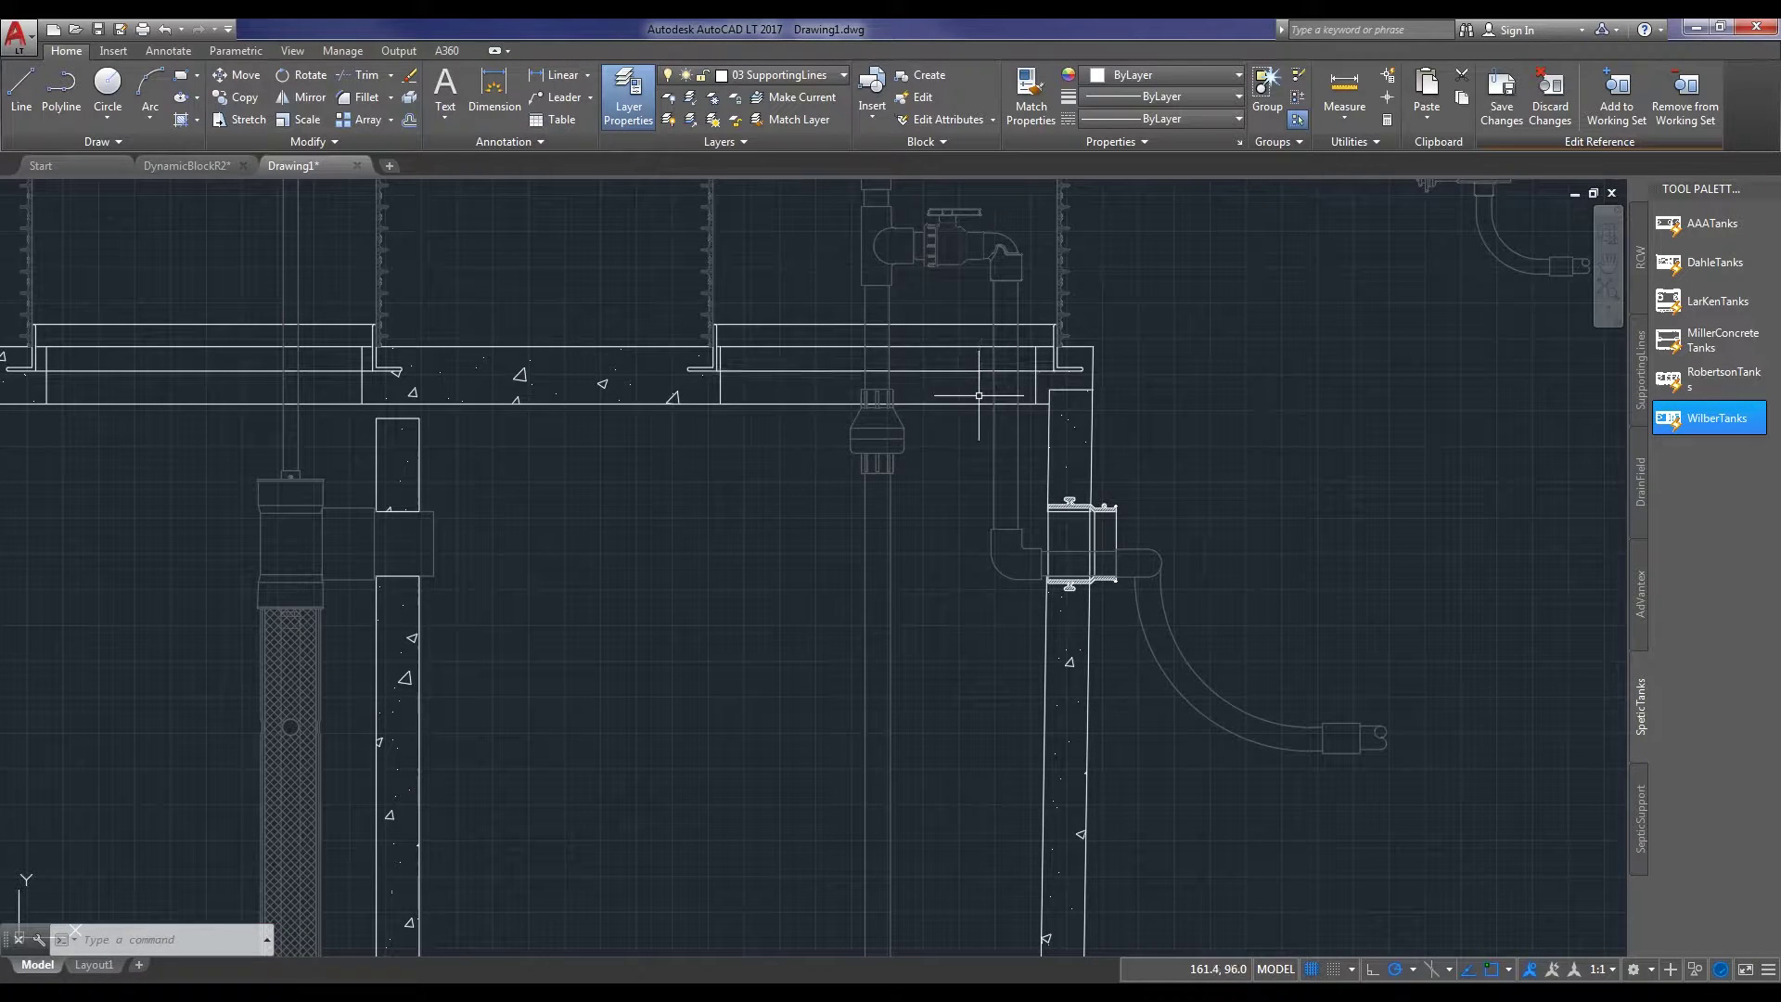
Choose the riser lines and tank-top lines as trim cutting edges.
{"action": "key", "text": "Return"}
{"action": "scroll", "coordinate": [1053, 429], "scroll_direction": "up", "scroll_amount": 3}
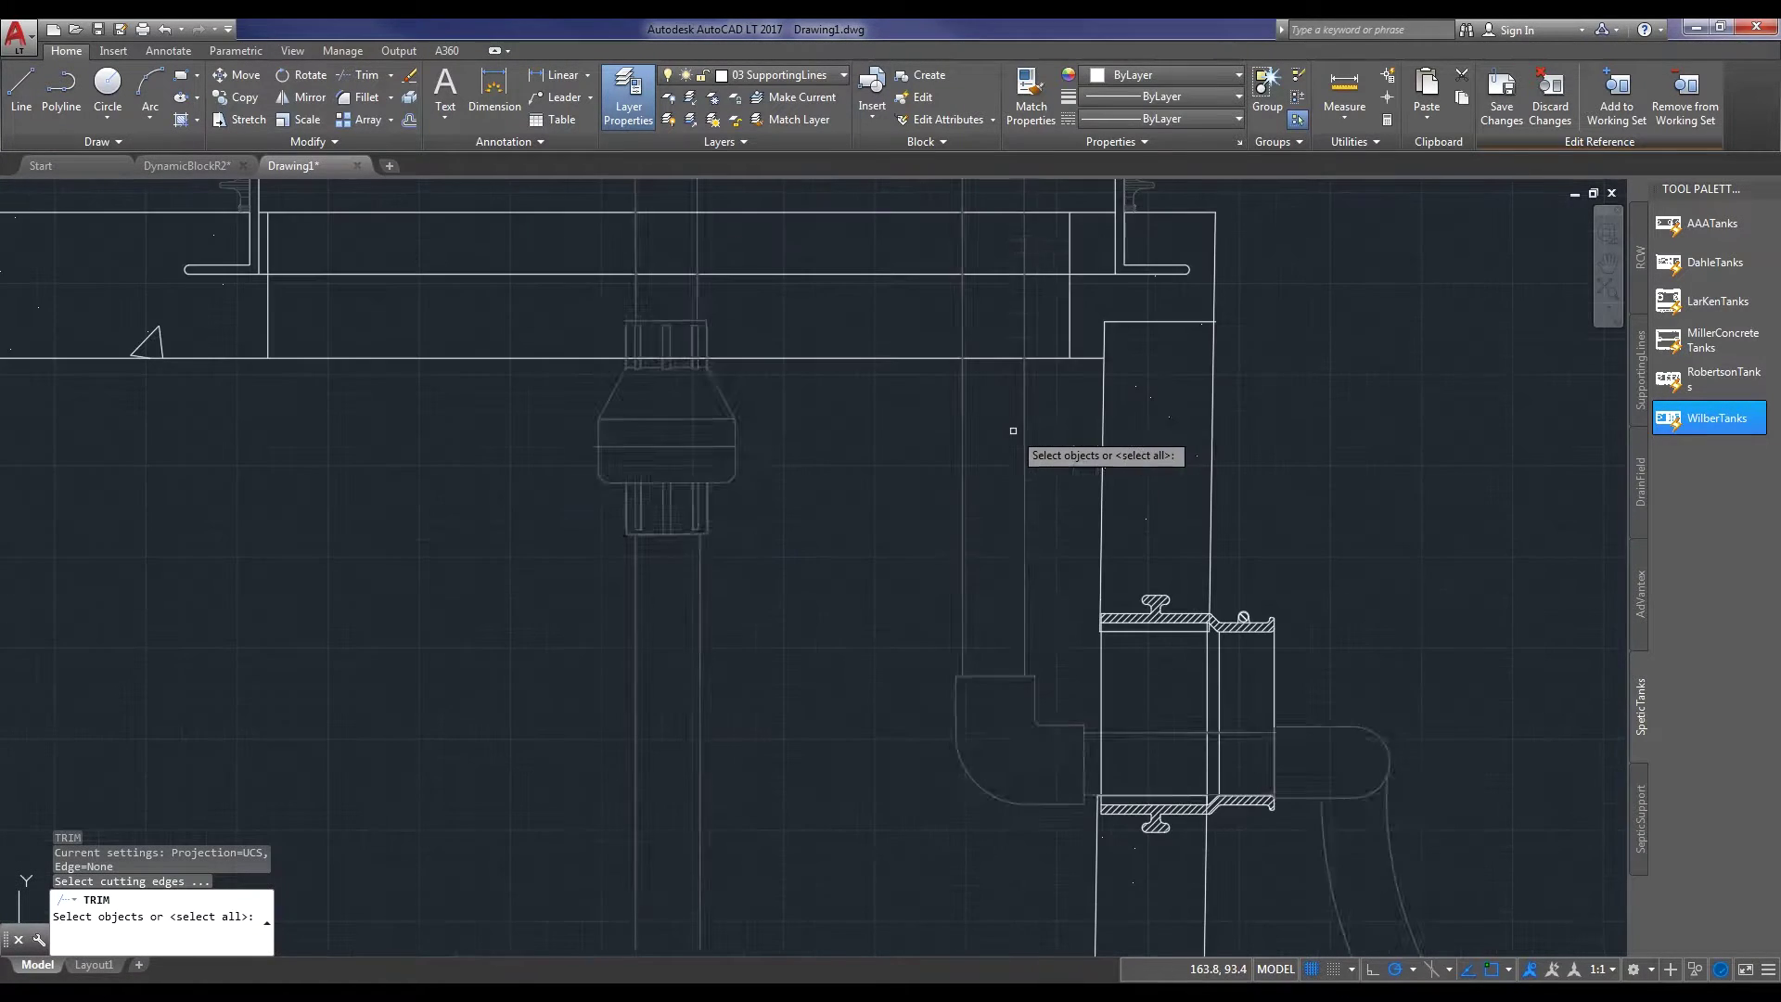
{"action": "left_click", "coordinate": [1038, 417]}
{"action": "left_click", "coordinate": [946, 431]}
{"action": "middle_click_drag", "start_coordinate": [946, 432], "coordinate": [917, 427]}
{"action": "scroll", "coordinate": [863, 482], "scroll_direction": "up", "scroll_amount": 5}
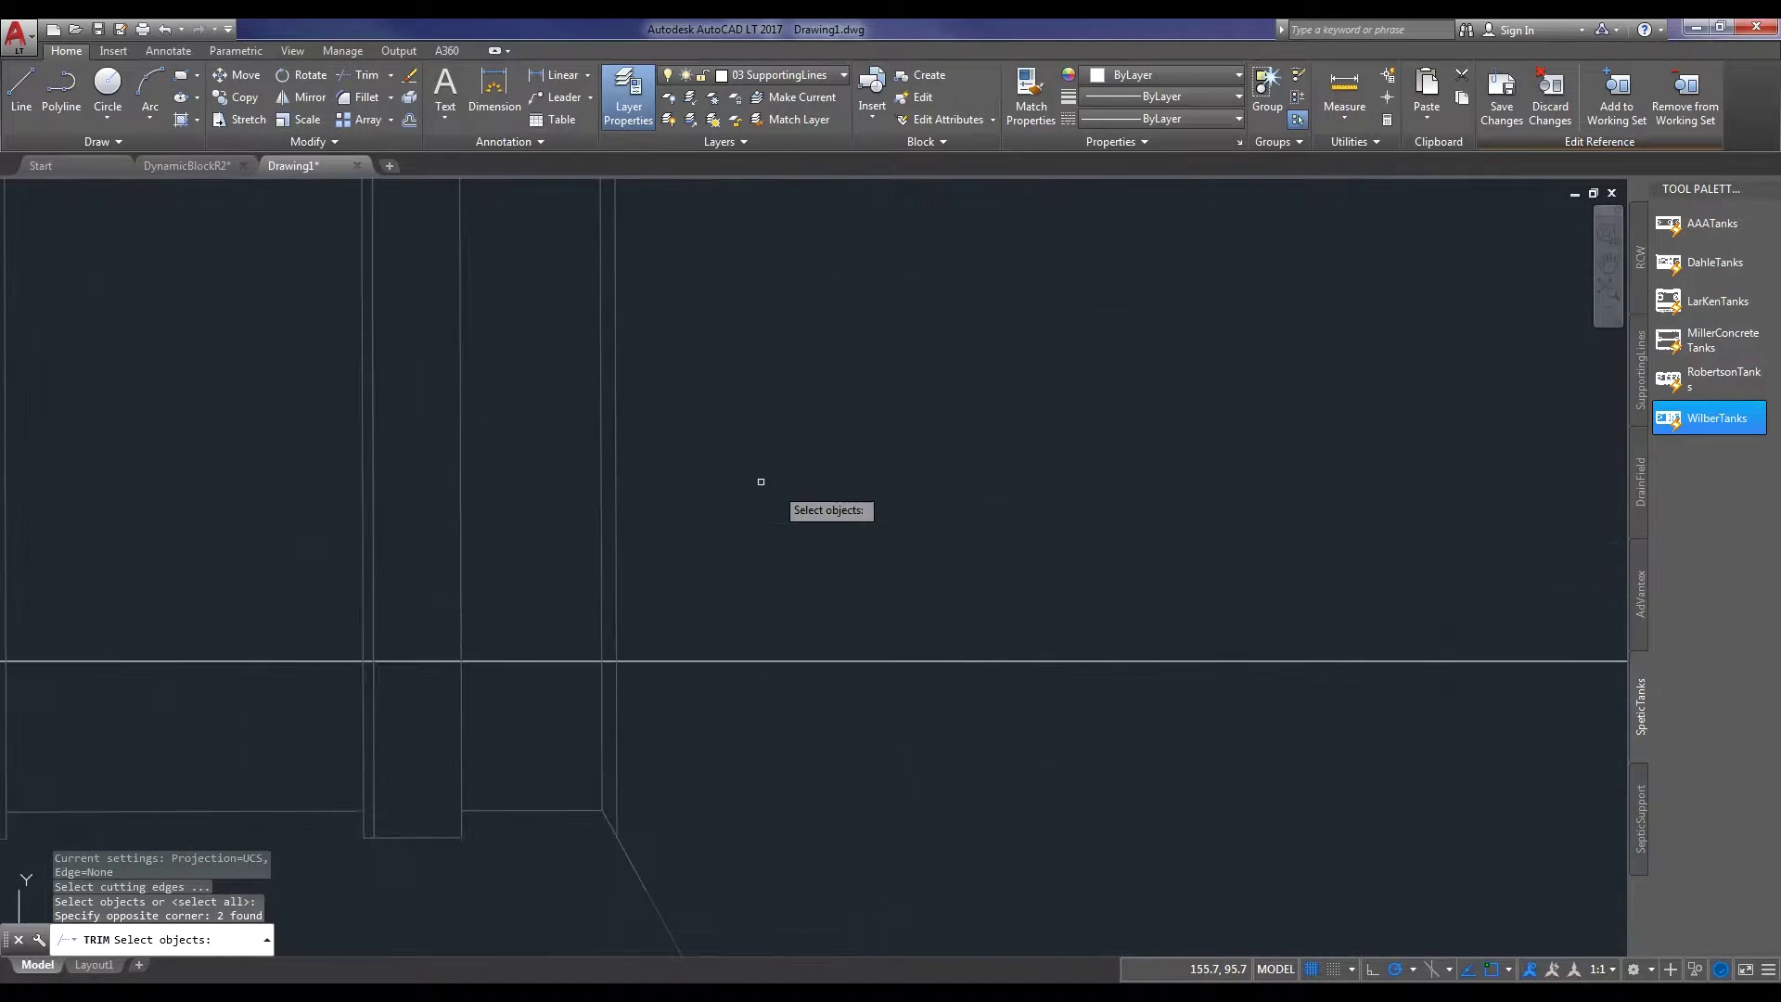
{"action": "left_click", "coordinate": [610, 439]}
{"action": "scroll", "coordinate": [457, 389], "scroll_direction": "down", "scroll_amount": 5}
{"action": "scroll", "coordinate": [791, 441], "scroll_direction": "up", "scroll_amount": 4}
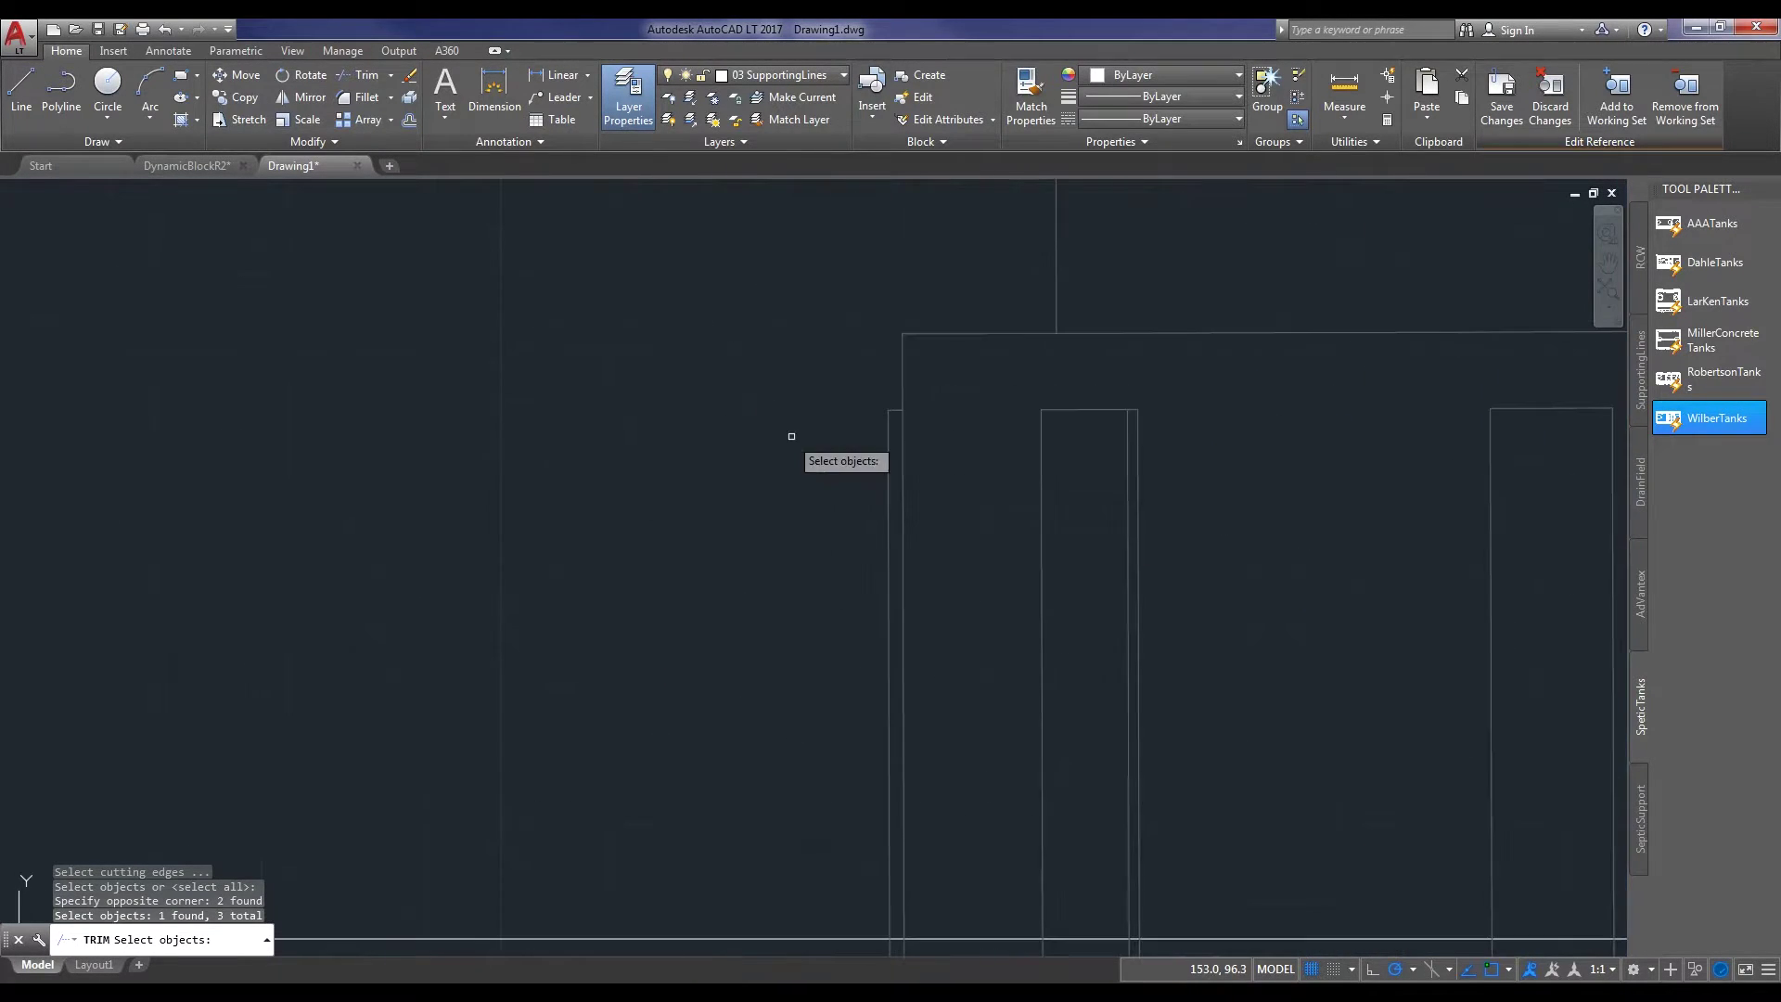
{"action": "left_click", "coordinate": [890, 500]}
{"action": "scroll", "coordinate": [906, 434], "scroll_direction": "down", "scroll_amount": 3}
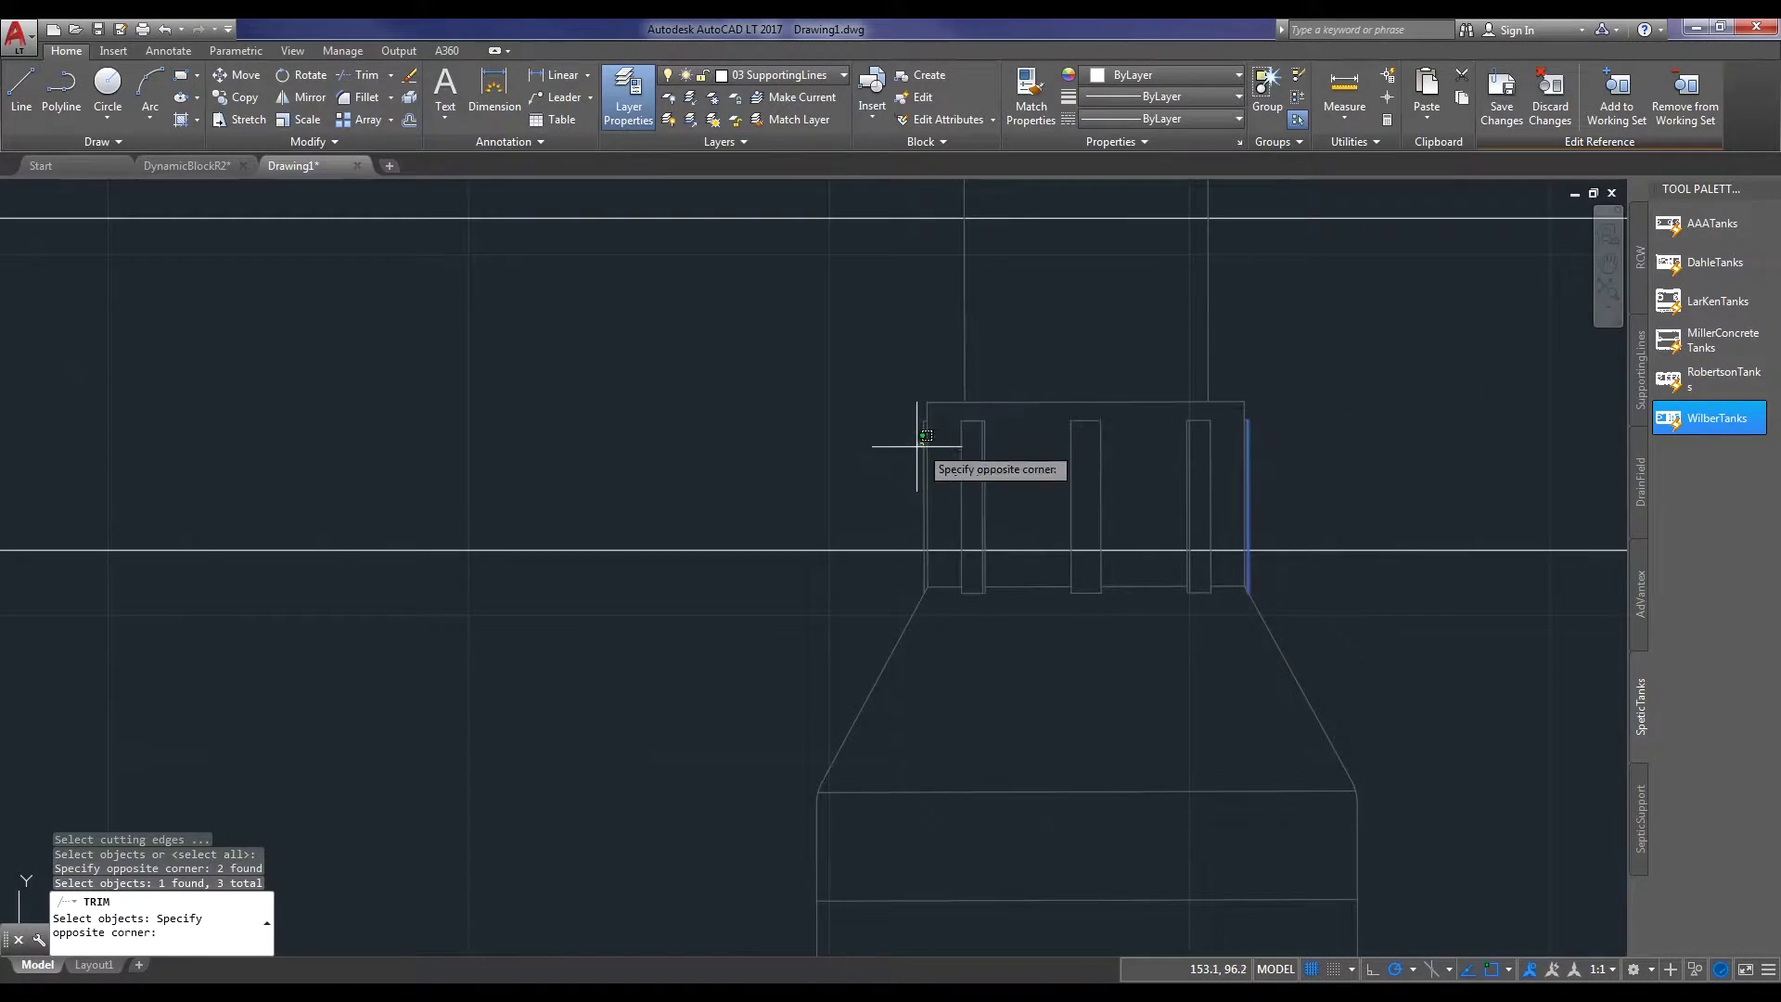
{"action": "scroll", "coordinate": [789, 457], "scroll_direction": "up", "scroll_amount": 6}
{"action": "left_click", "coordinate": [905, 454]}
{"action": "left_click", "coordinate": [1141, 440]}
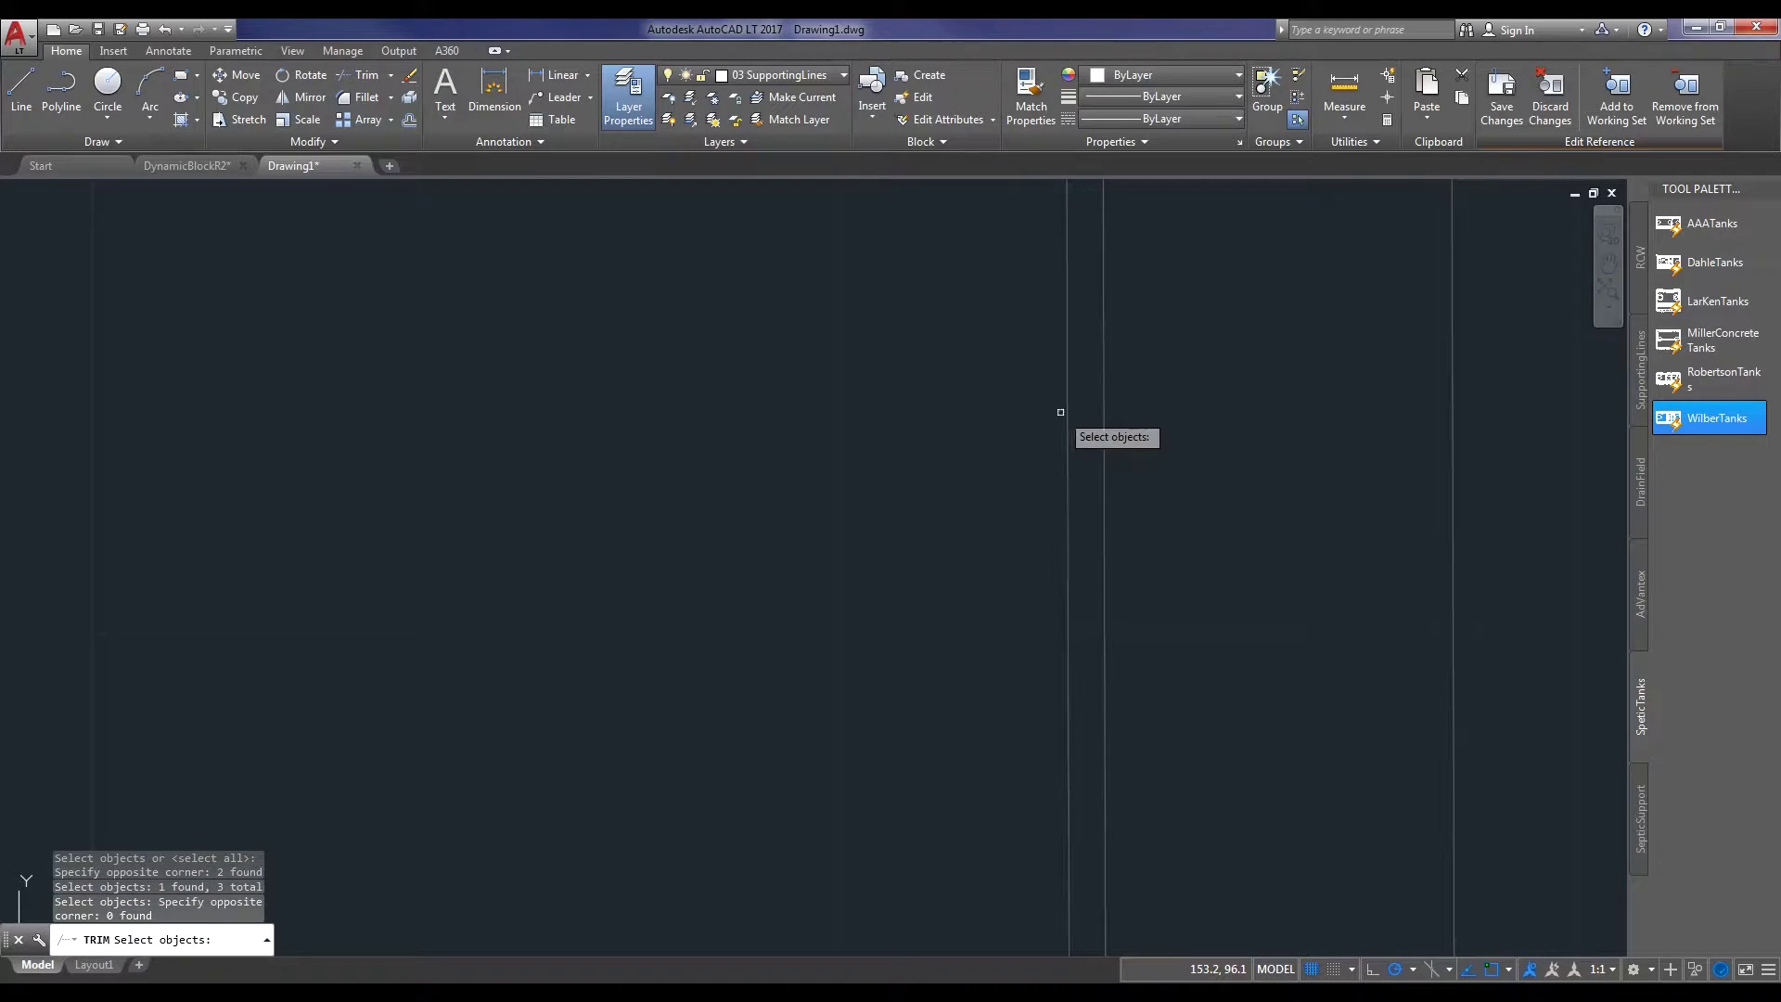
{"action": "left_click", "coordinate": [1020, 402]}
{"action": "scroll", "coordinate": [1029, 399], "scroll_direction": "down", "scroll_amount": 3}
{"action": "left_click", "coordinate": [1572, 278]}
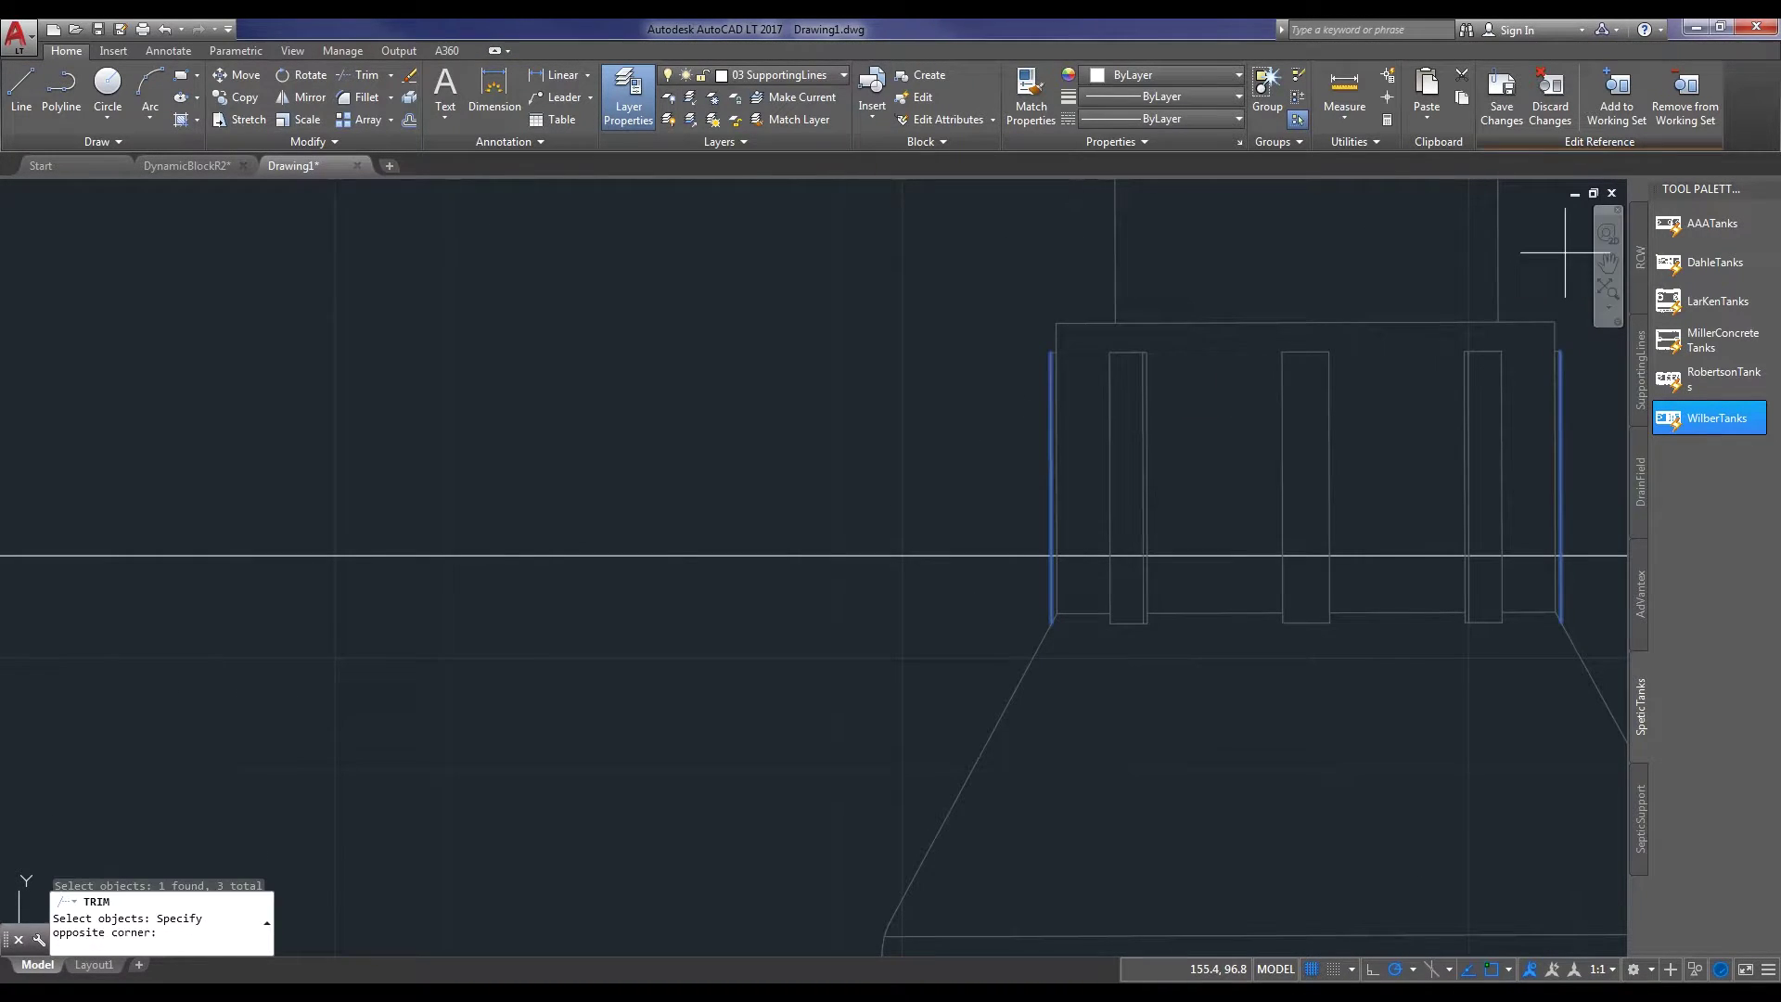
{"action": "left_click", "coordinate": [1069, 278]}
{"action": "scroll", "coordinate": [925, 345], "scroll_direction": "up", "scroll_amount": 5}
{"action": "key", "text": "Return"}
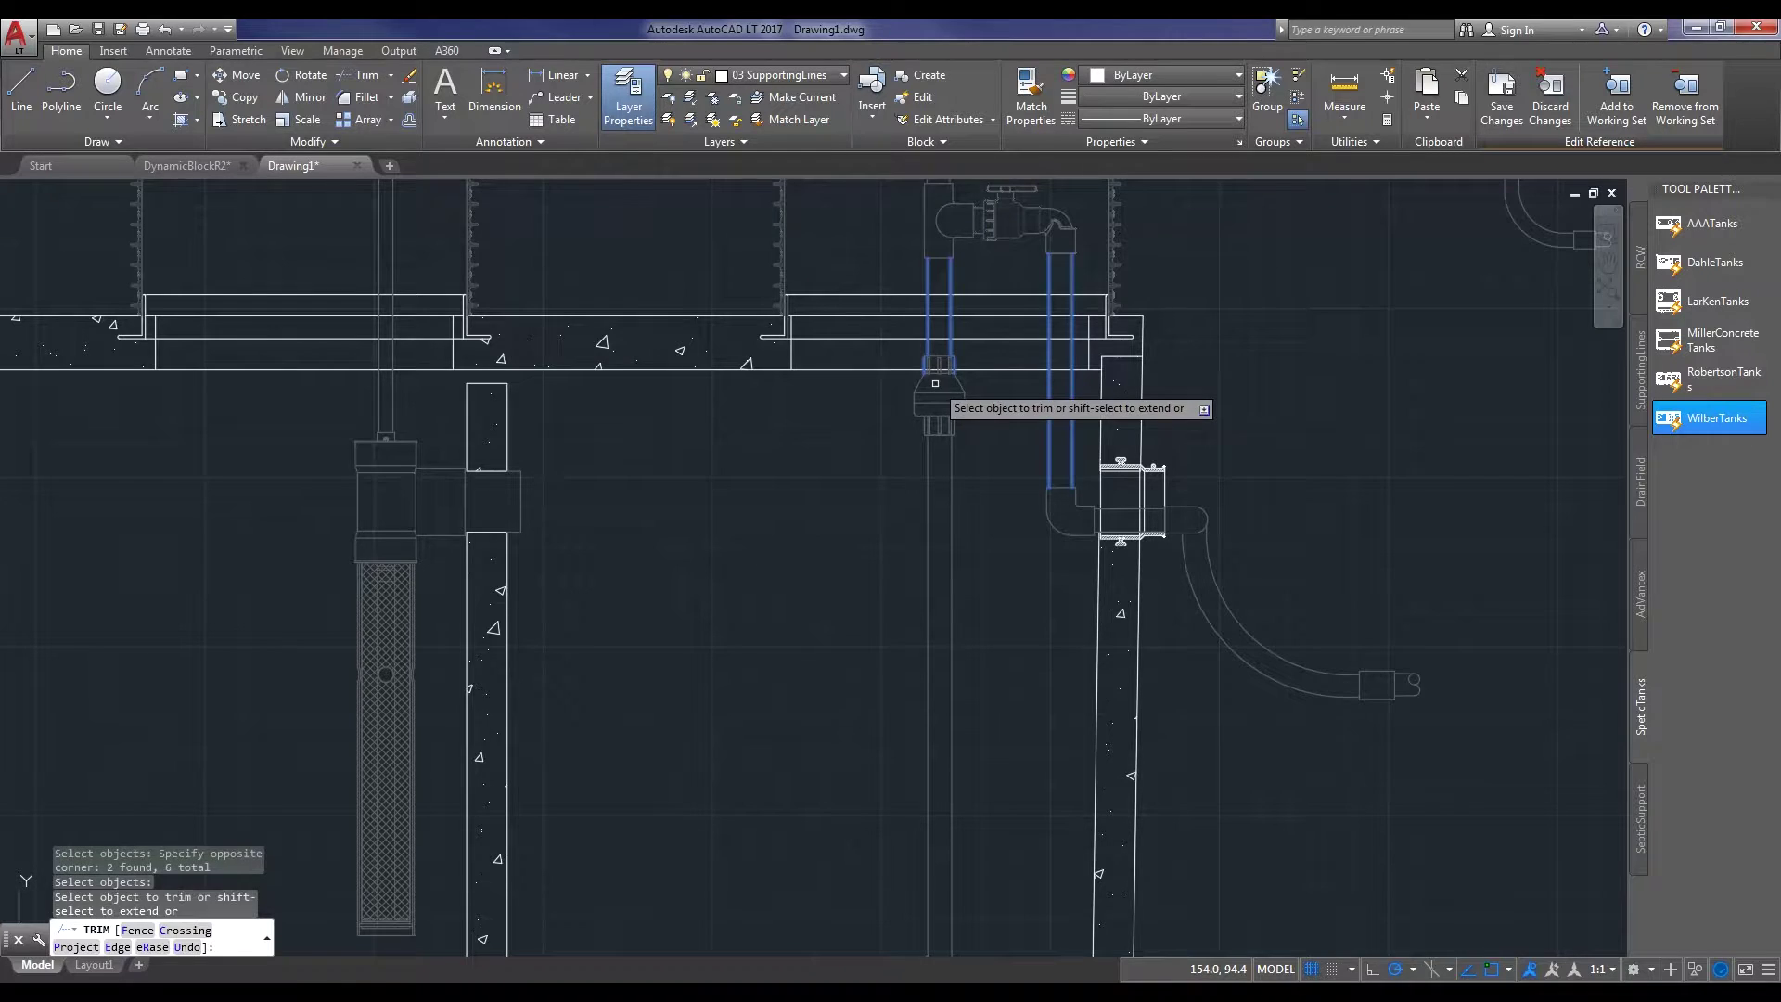
Attempt crossing trims beside the riser, then cancel the unsuccessful trim.
{"action": "left_click", "coordinate": [1081, 382]}
{"action": "left_click", "coordinate": [936, 271]}
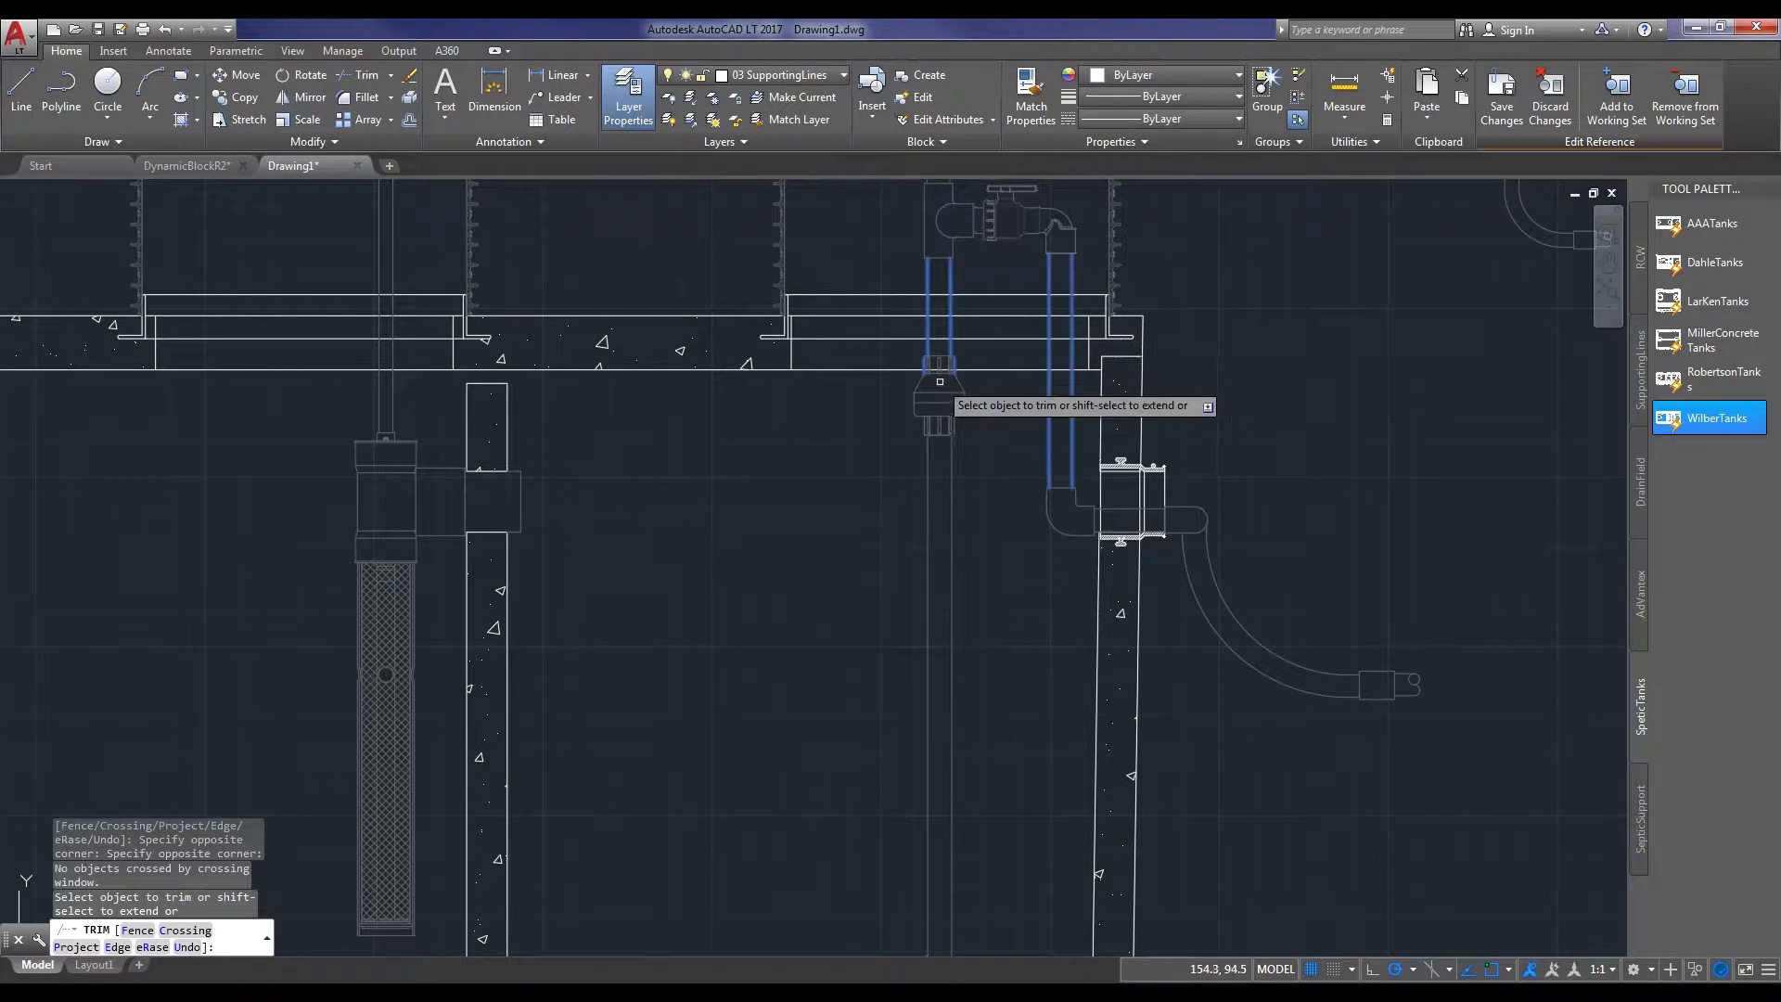
{"action": "left_click", "coordinate": [1020, 384]}
{"action": "left_click", "coordinate": [932, 284]}
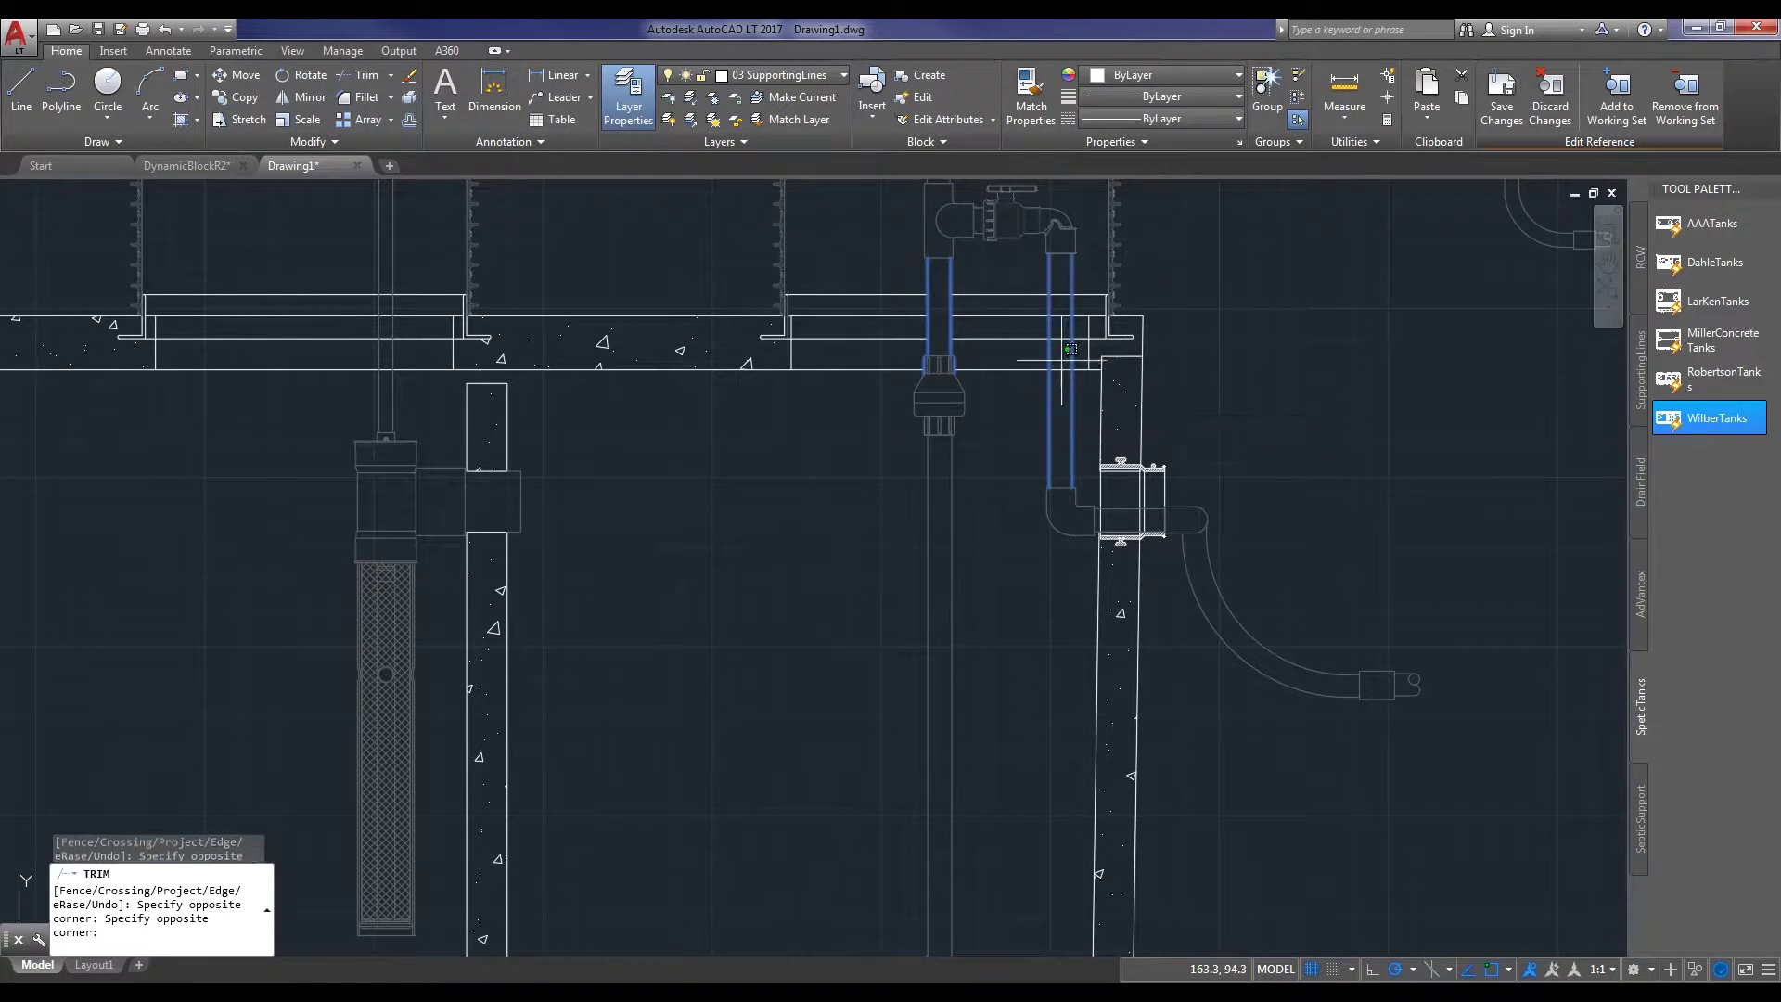
{"action": "left_click", "coordinate": [1061, 391]}
{"action": "left_click", "coordinate": [1052, 278]}
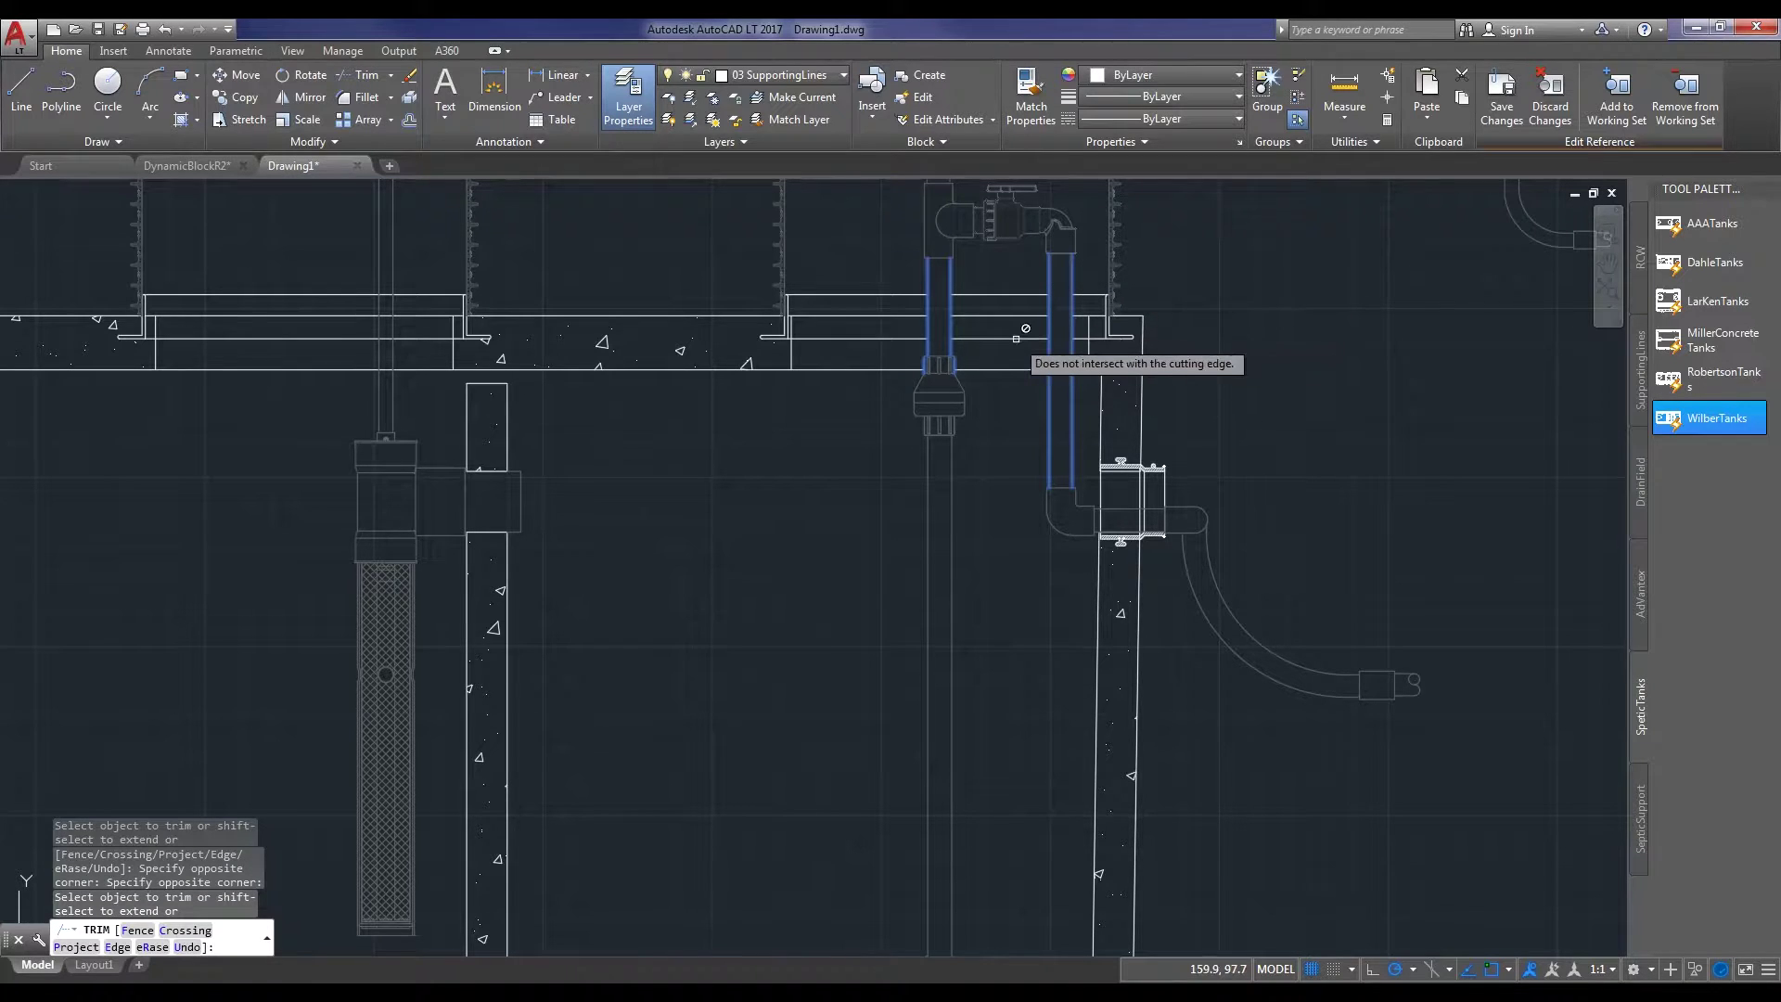
{"action": "key", "text": "Escape"}
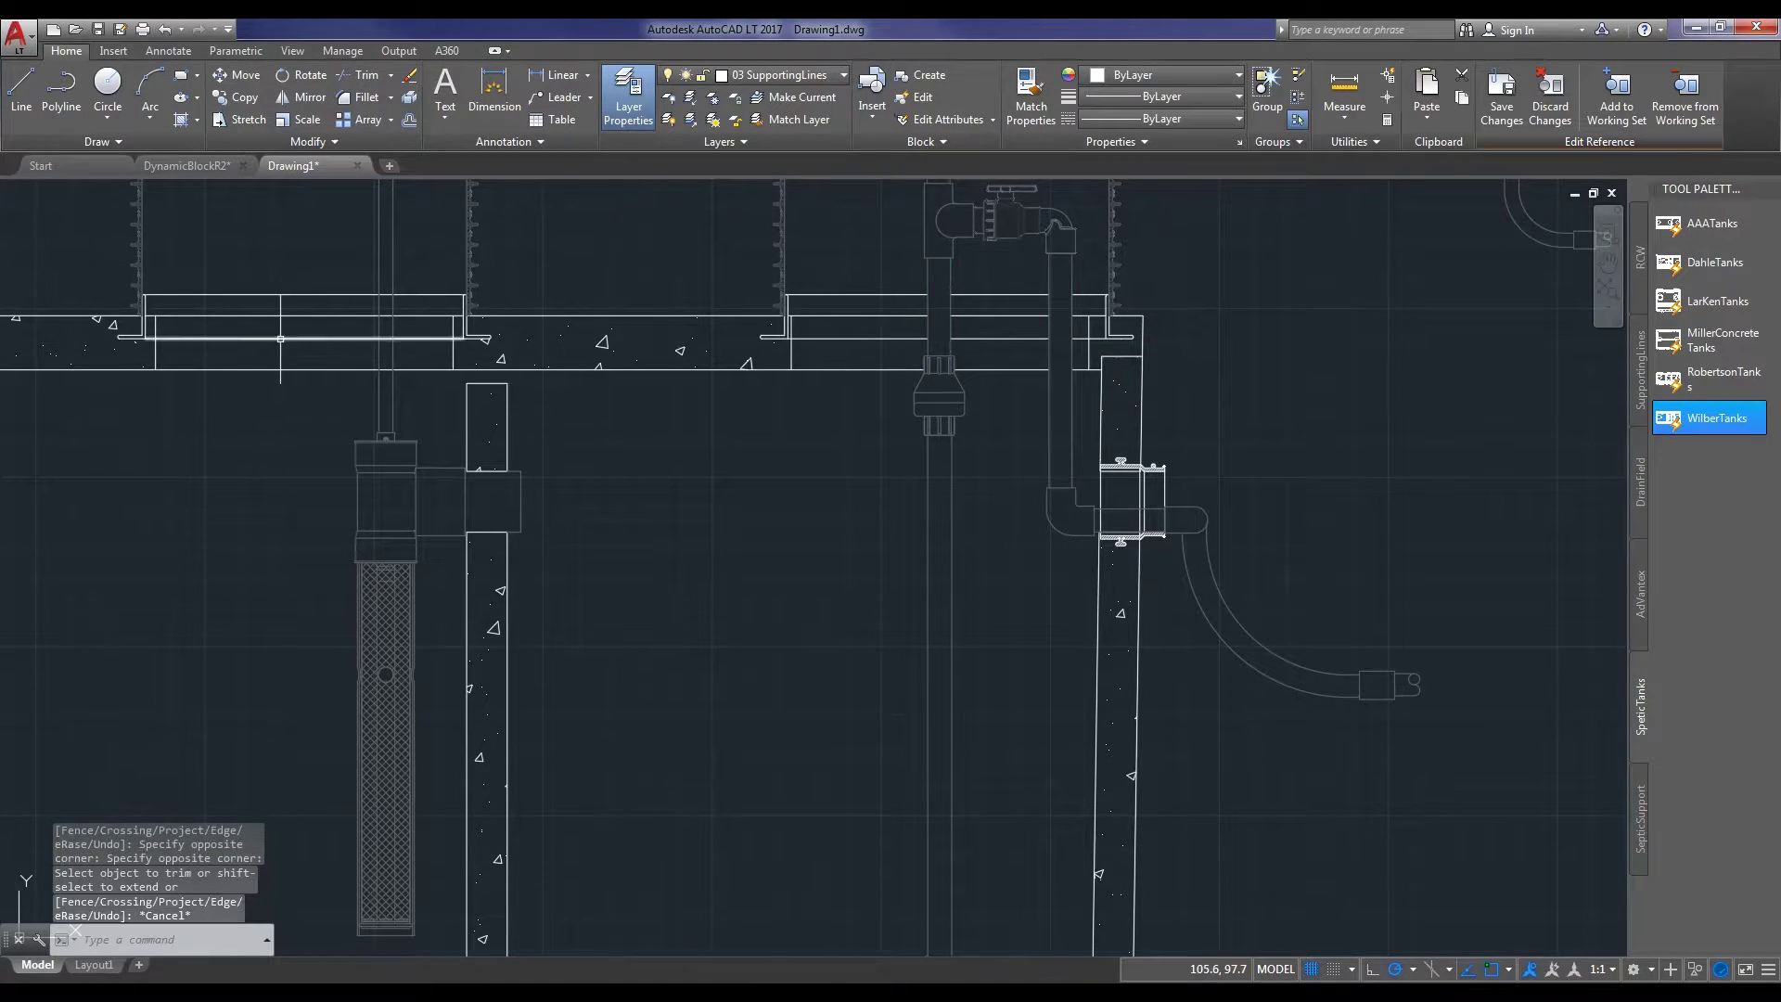
Trim the three tank-top lines lying between the two vertical pipe lines.
{"action": "scroll", "coordinate": [766, 503], "scroll_direction": "up", "scroll_amount": 5}
{"action": "type", "text": "tr"}
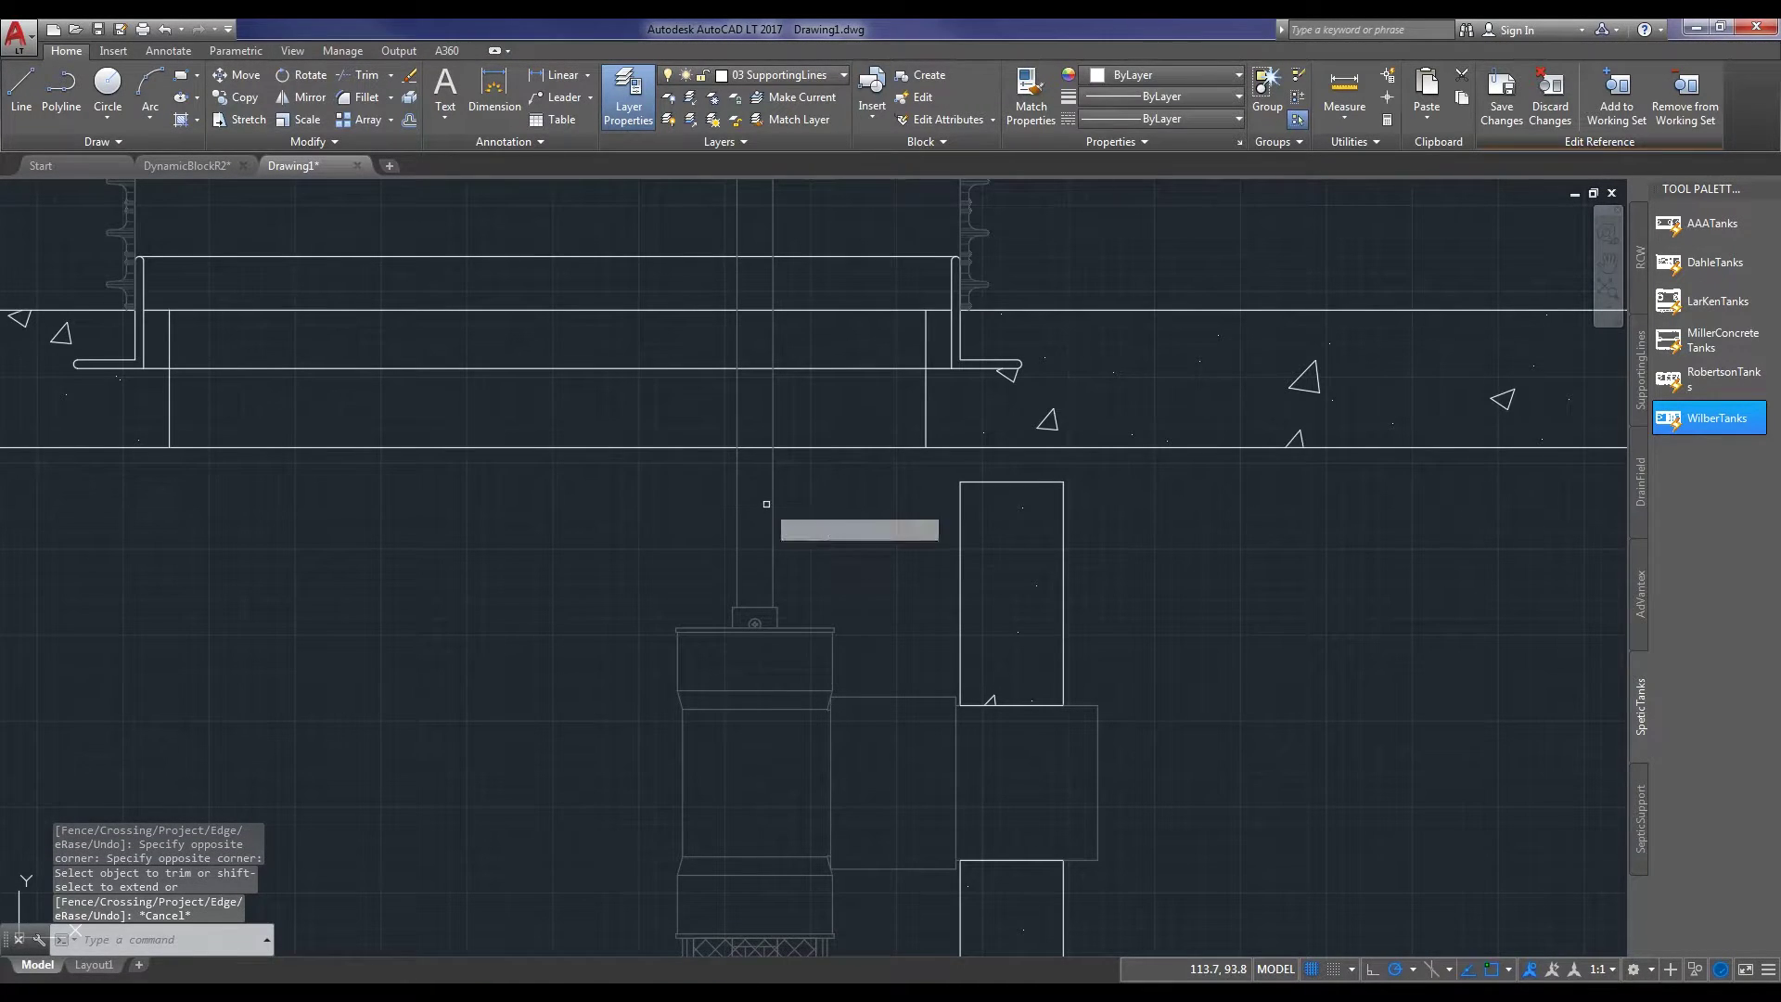
{"action": "key", "text": "Return"}
{"action": "left_click", "coordinate": [807, 517]}
{"action": "left_click", "coordinate": [681, 510]}
{"action": "key", "text": "Return"}
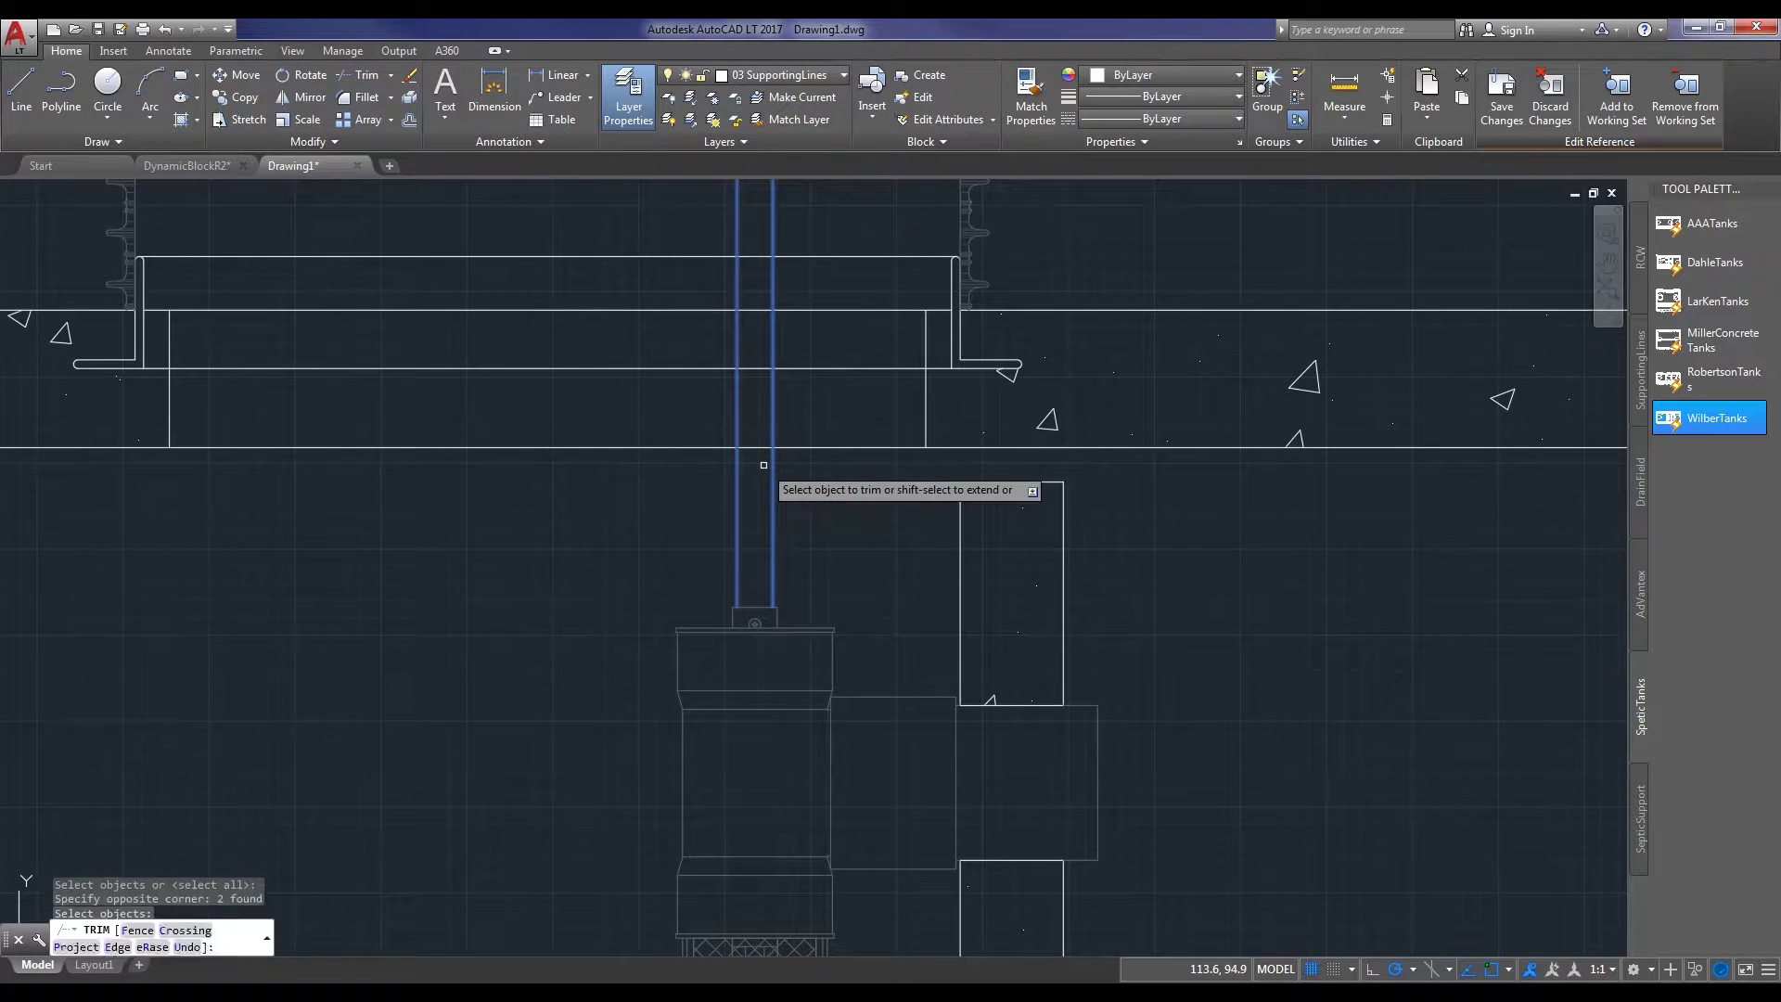
{"action": "left_click", "coordinate": [775, 468]}
{"action": "left_click", "coordinate": [737, 255]}
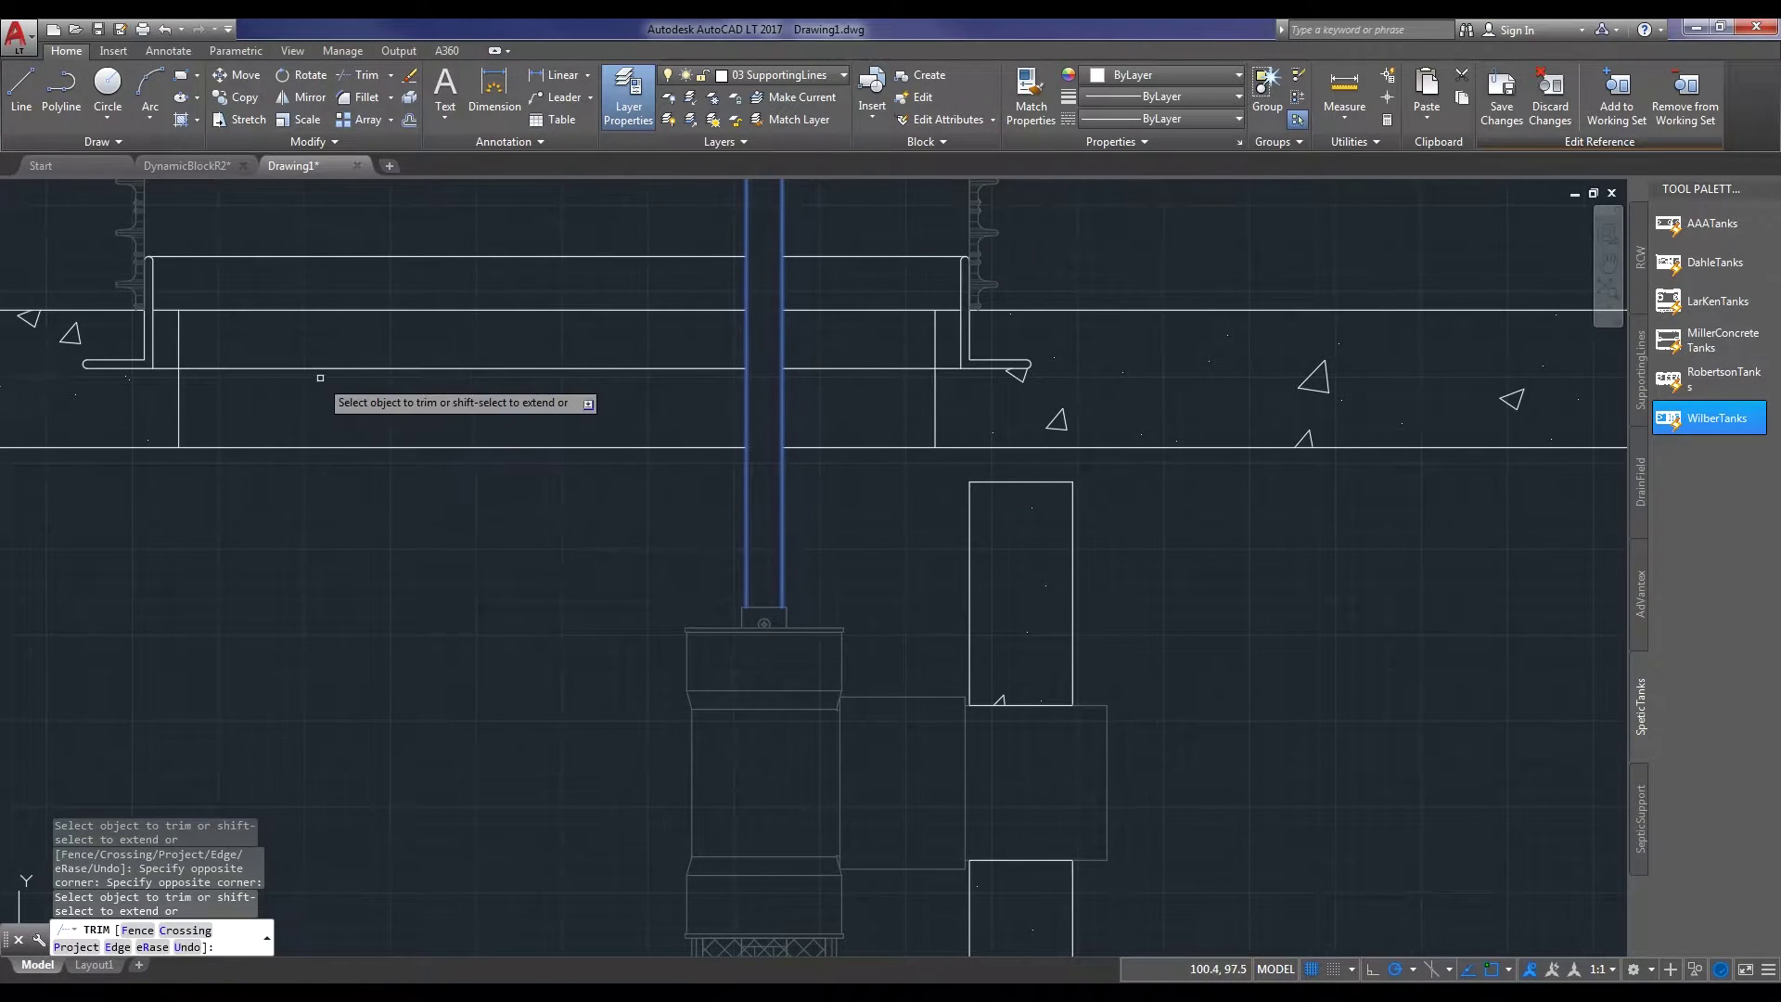
{"action": "key", "text": "Return"}
Trim the coupling lines running inside the inlet pipe, using its two lines as edges.
{"action": "scroll", "coordinate": [844, 410], "scroll_direction": "down", "scroll_amount": 3}
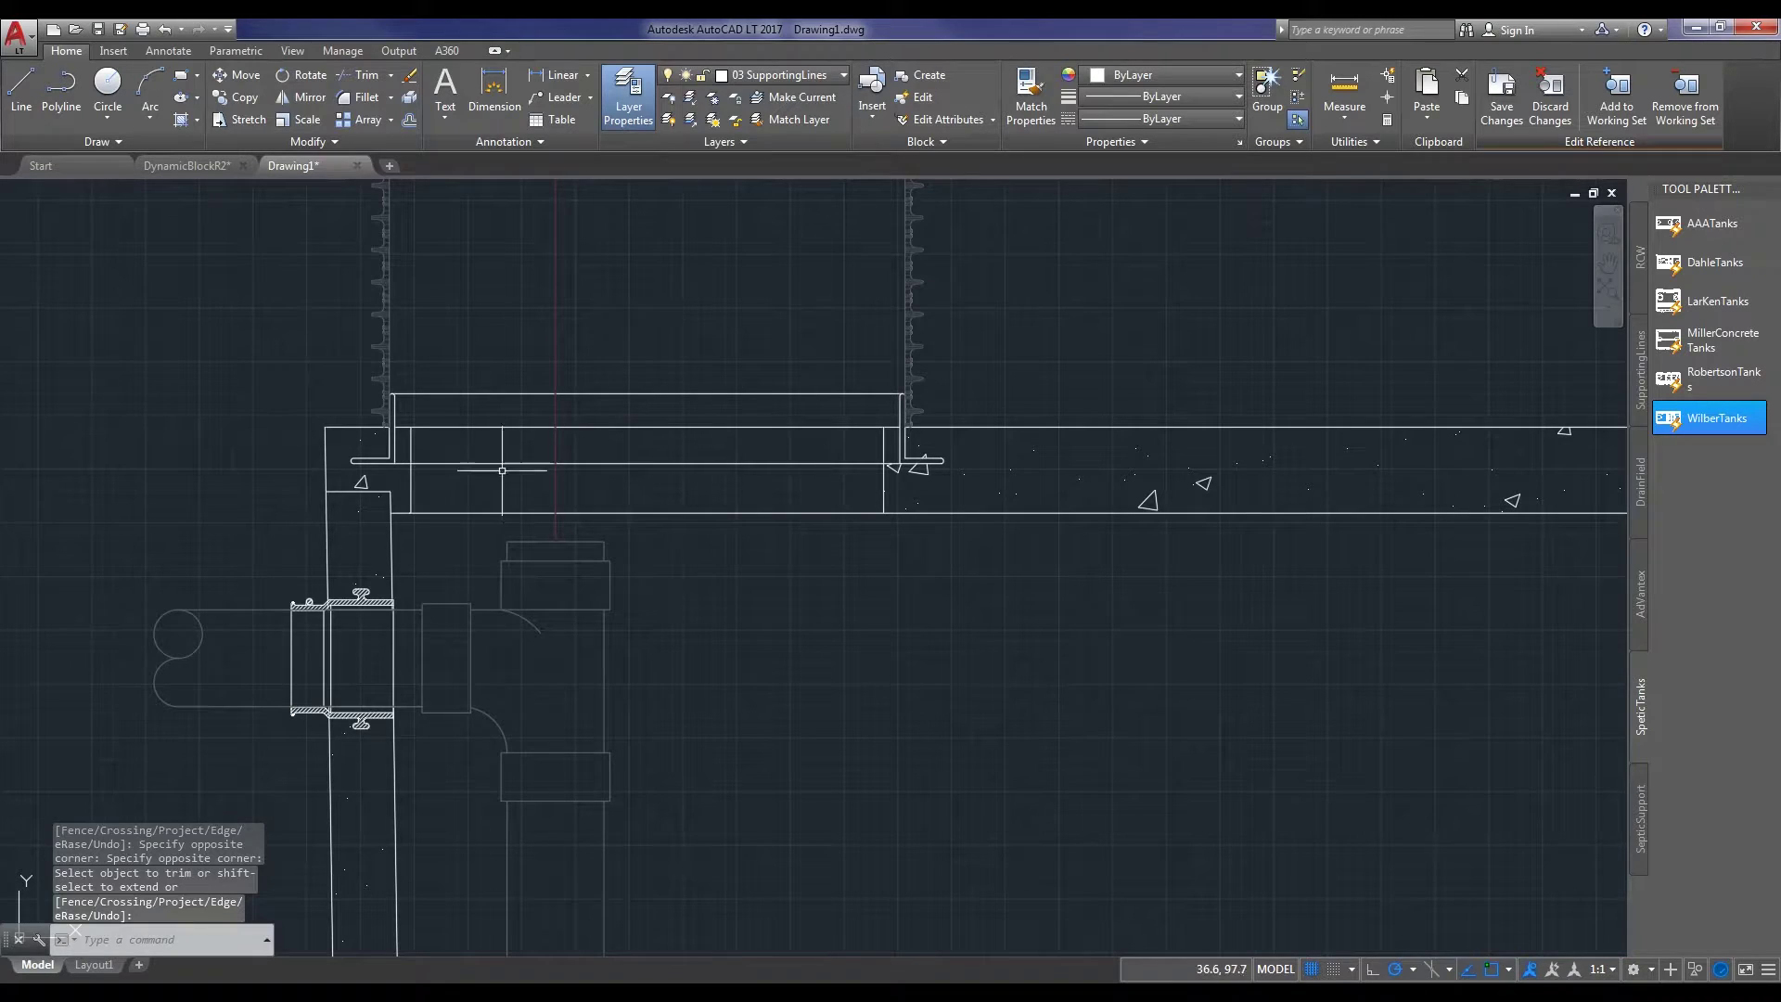
{"action": "type", "text": "tr"}
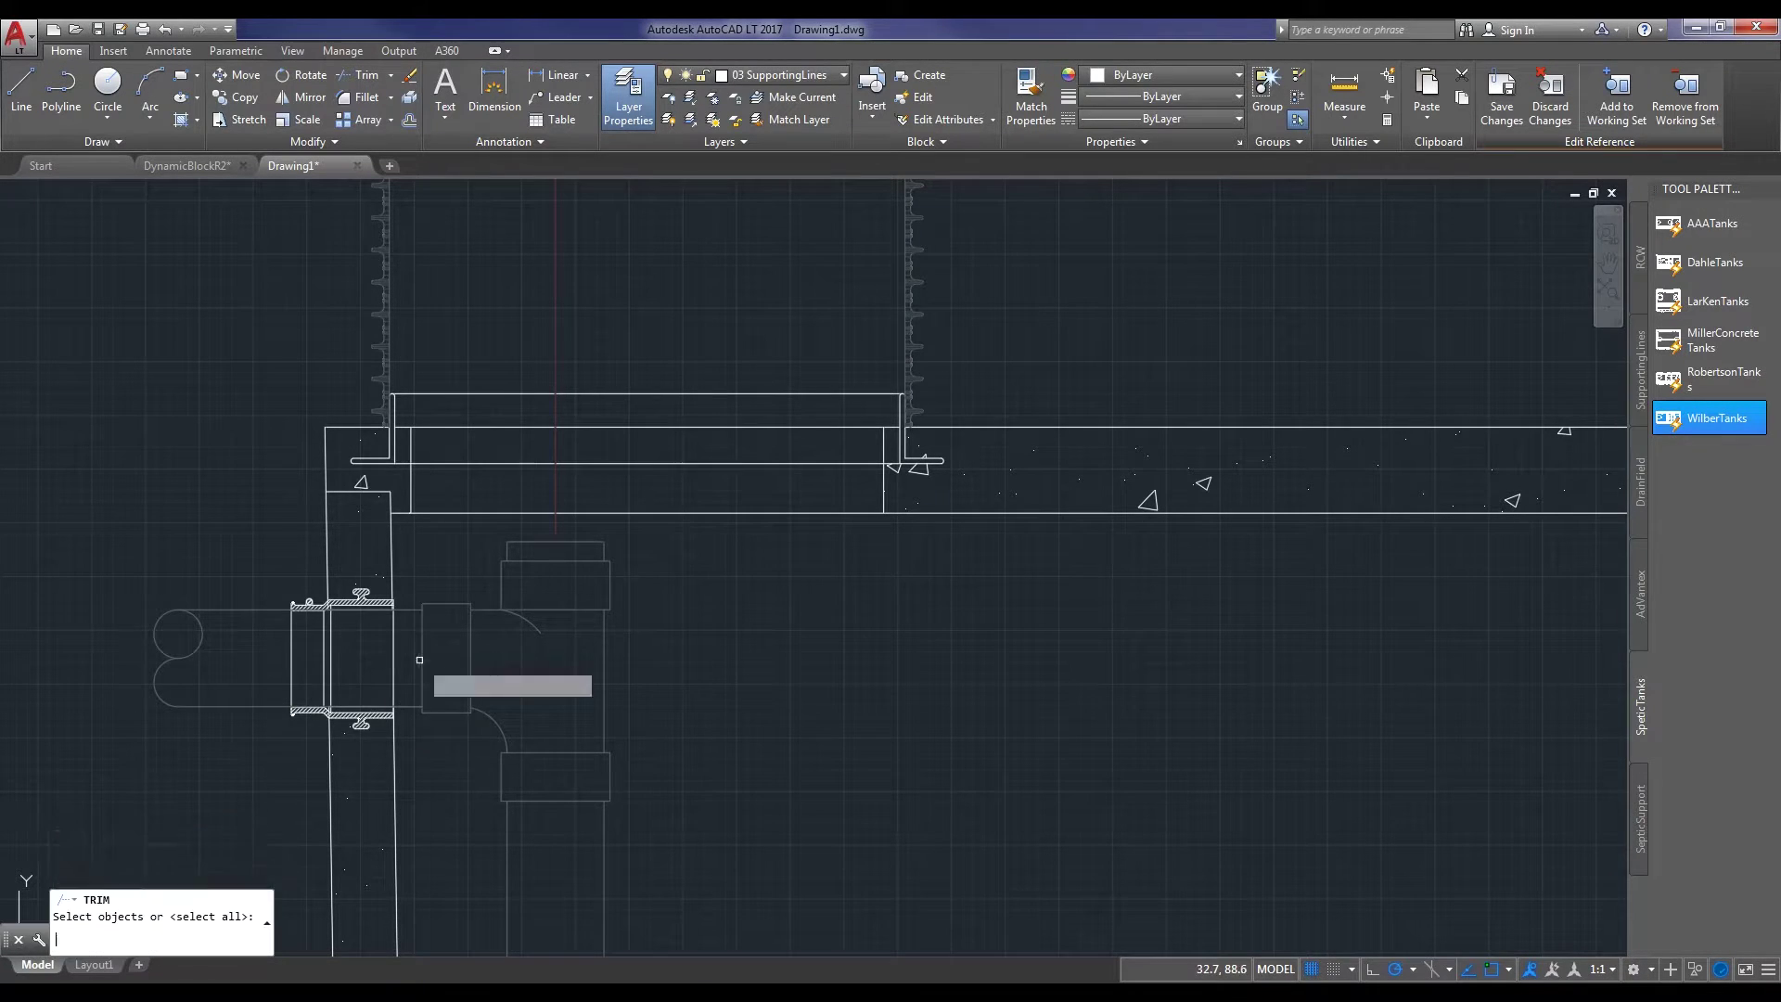
{"action": "key", "text": "Return"}
{"action": "left_click", "coordinate": [260, 739]}
{"action": "left_click", "coordinate": [212, 550]}
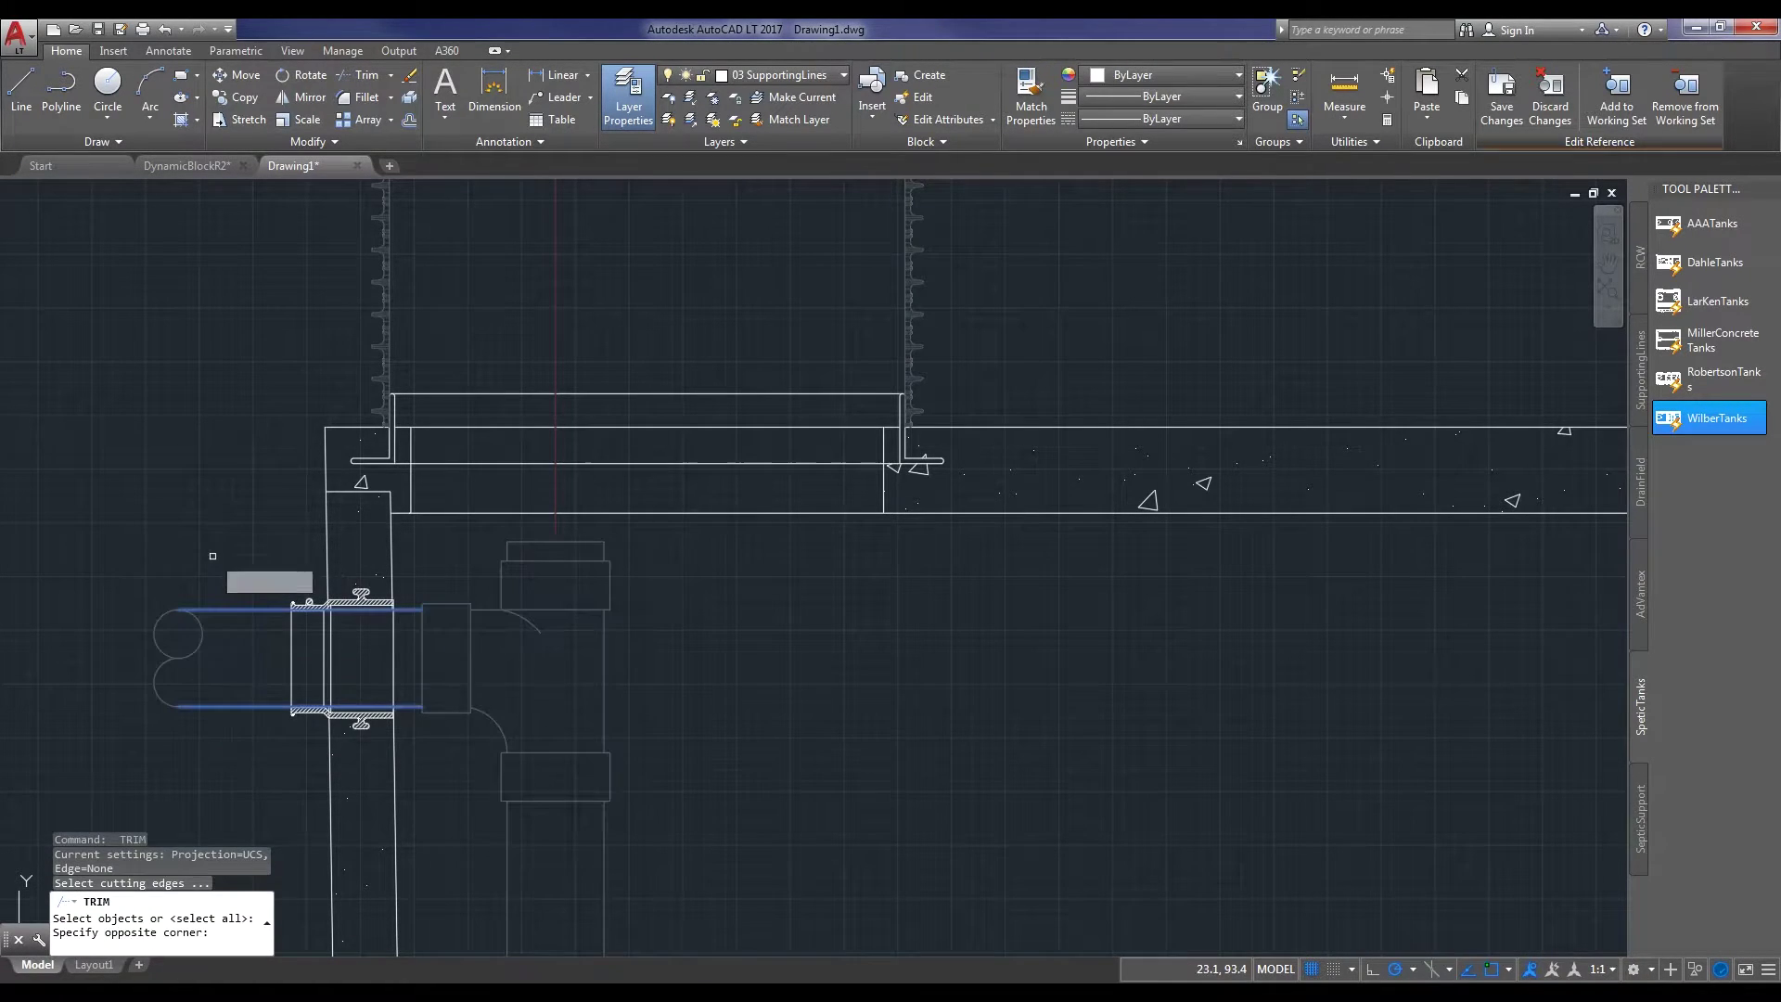
{"action": "key", "text": "Return"}
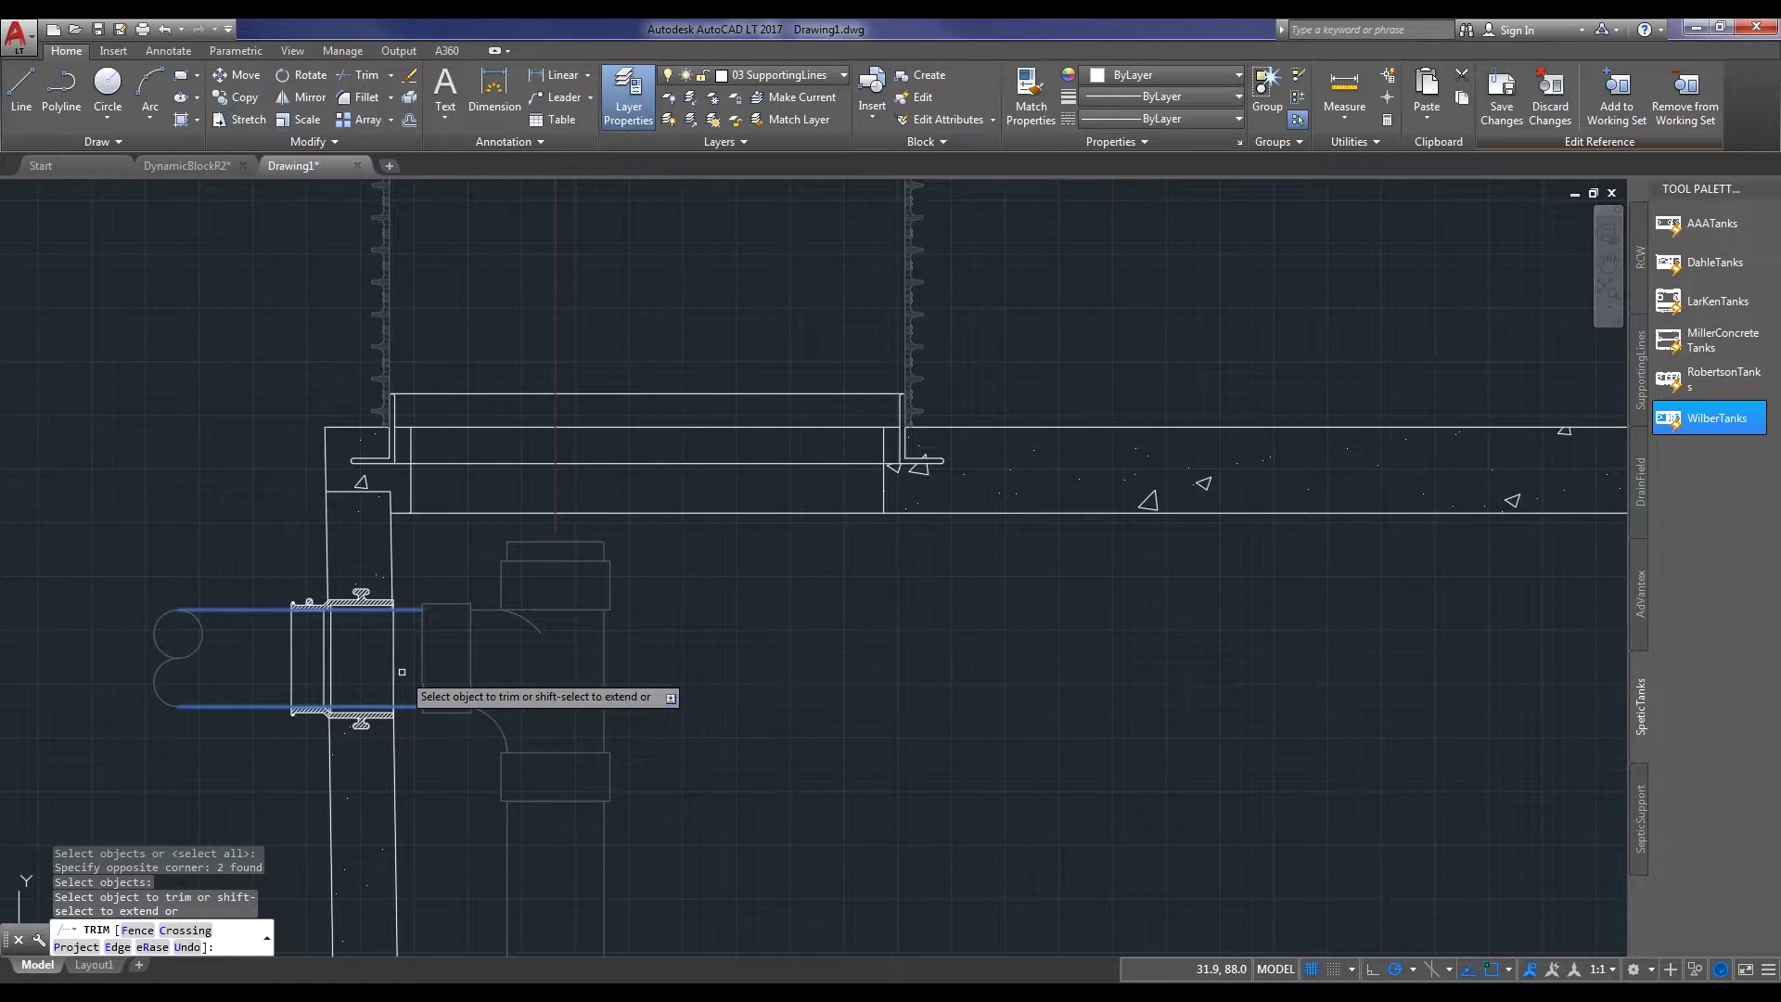
{"action": "left_click", "coordinate": [397, 674]}
{"action": "left_click", "coordinate": [224, 644]}
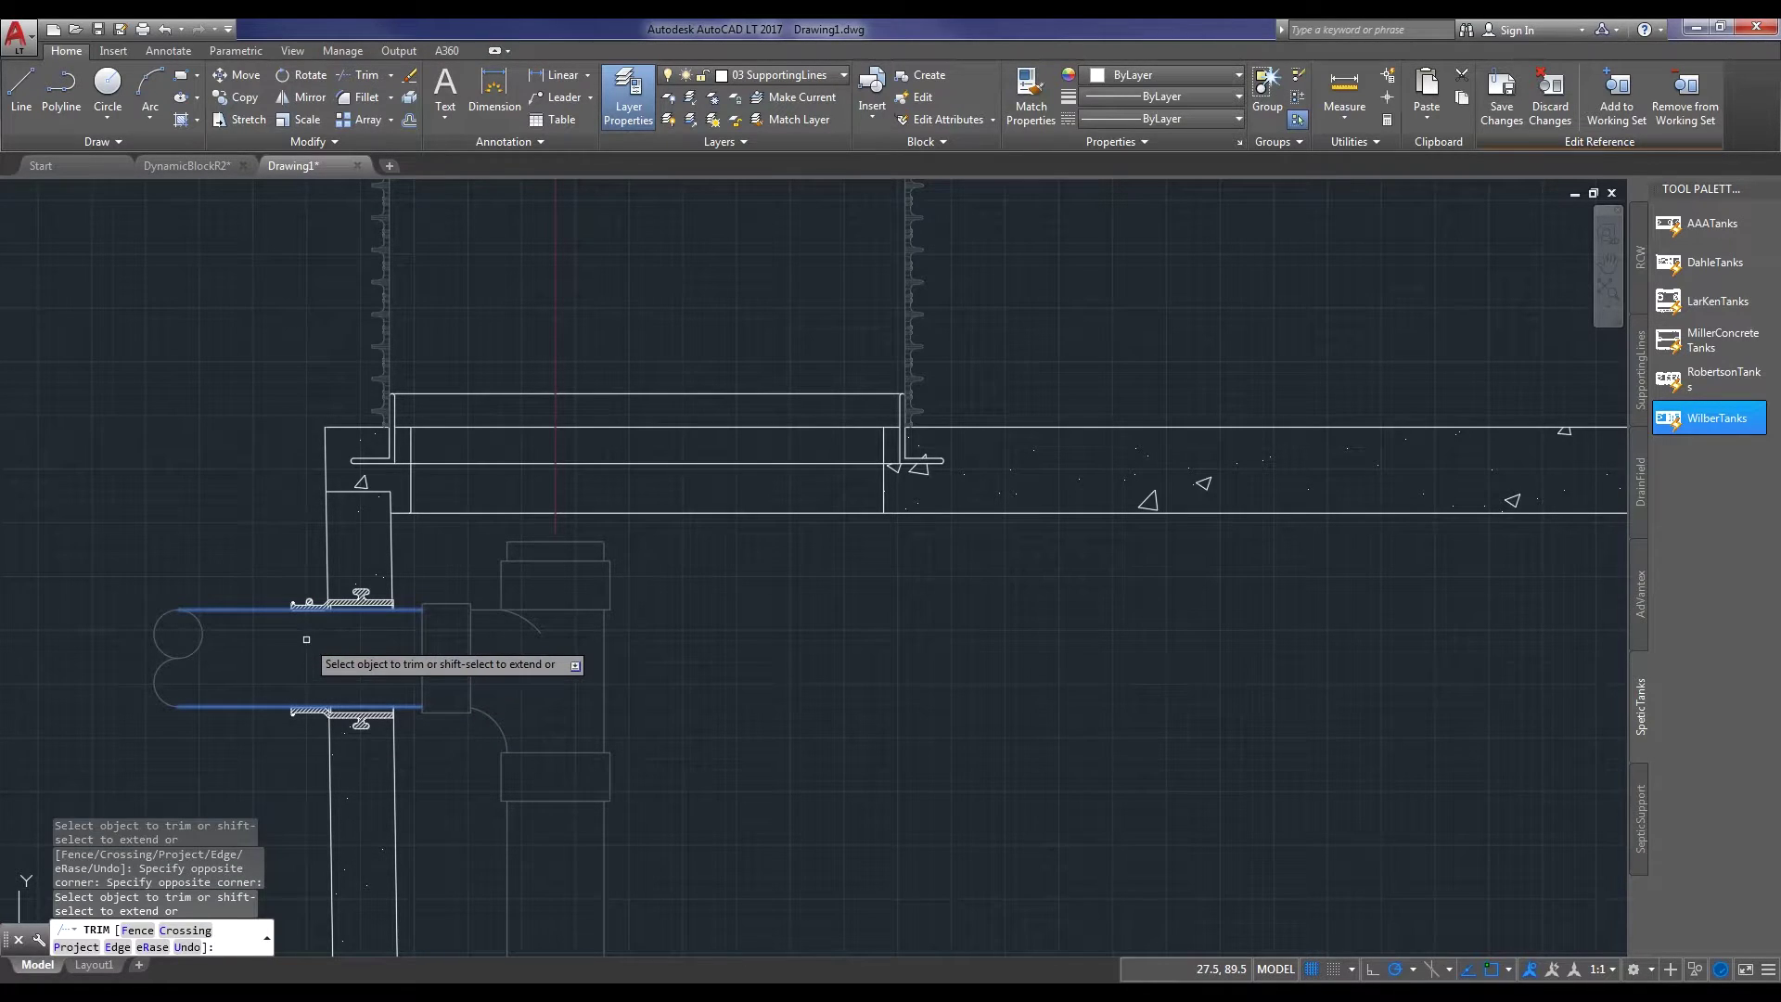
{"action": "key", "text": "Escape"}
Pan over to the outlet pipe coupling near the right tank.
{"action": "scroll", "coordinate": [445, 630], "scroll_direction": "down", "scroll_amount": 4}
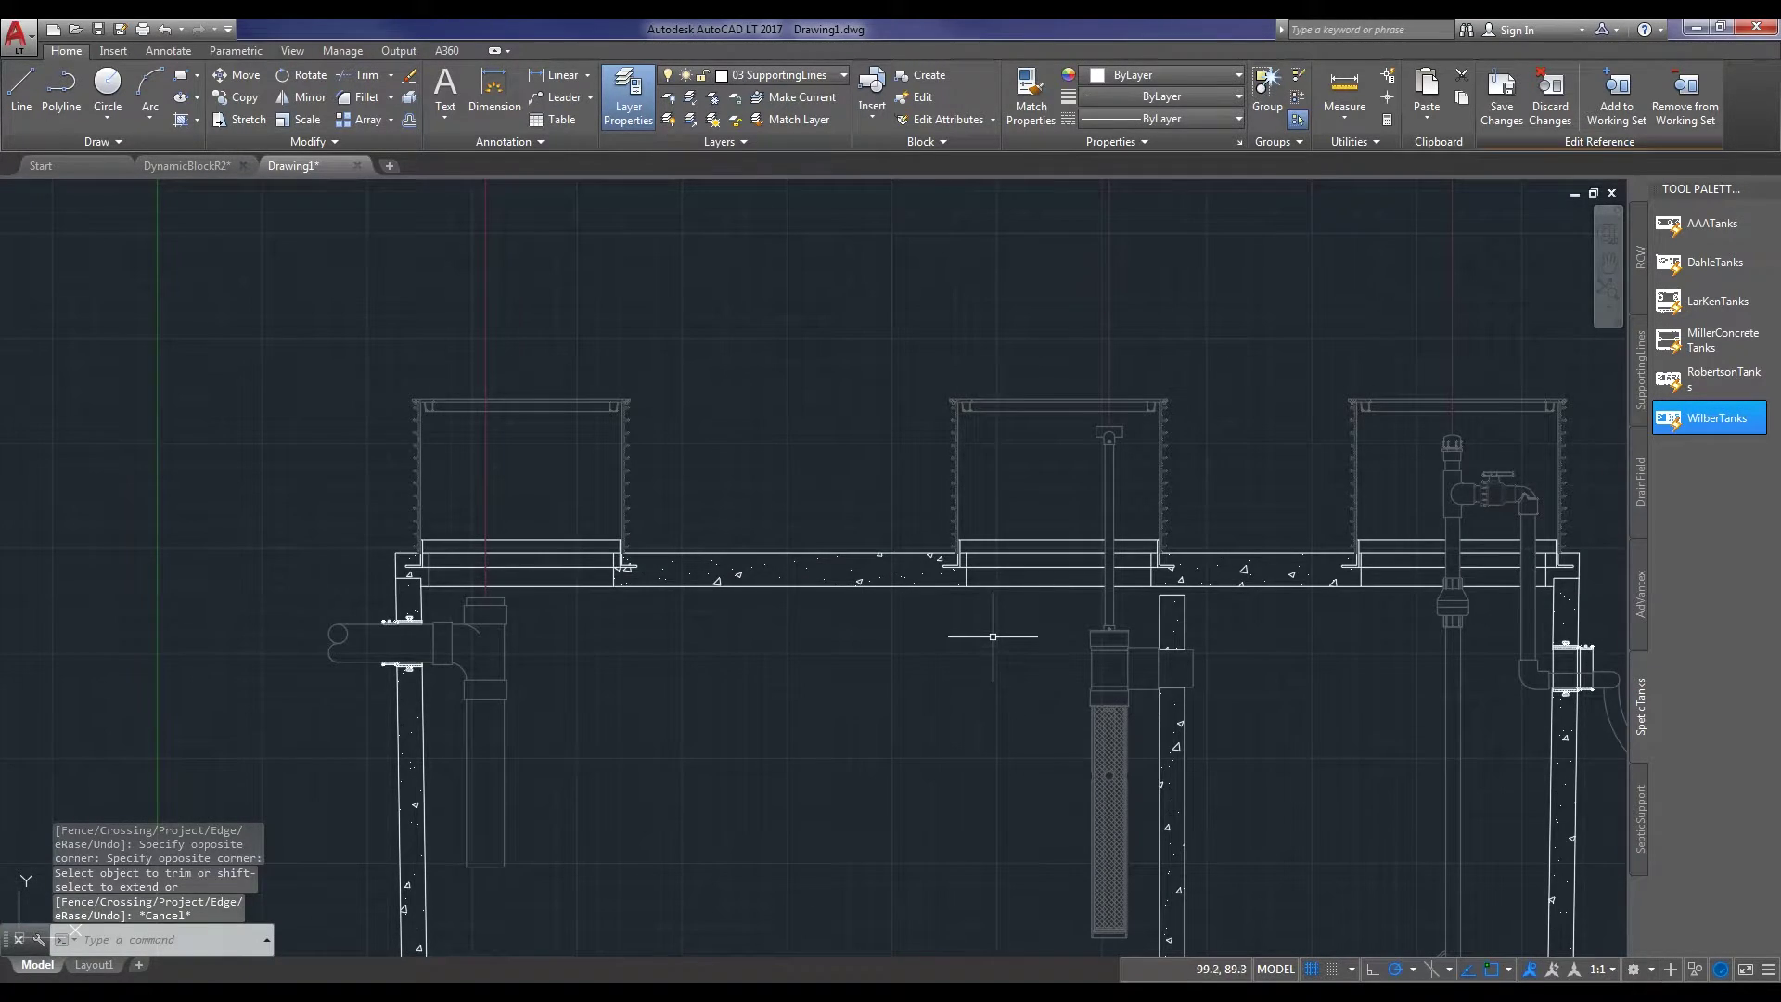
{"action": "middle_click_drag", "start_coordinate": [1358, 617], "coordinate": [1080, 570]}
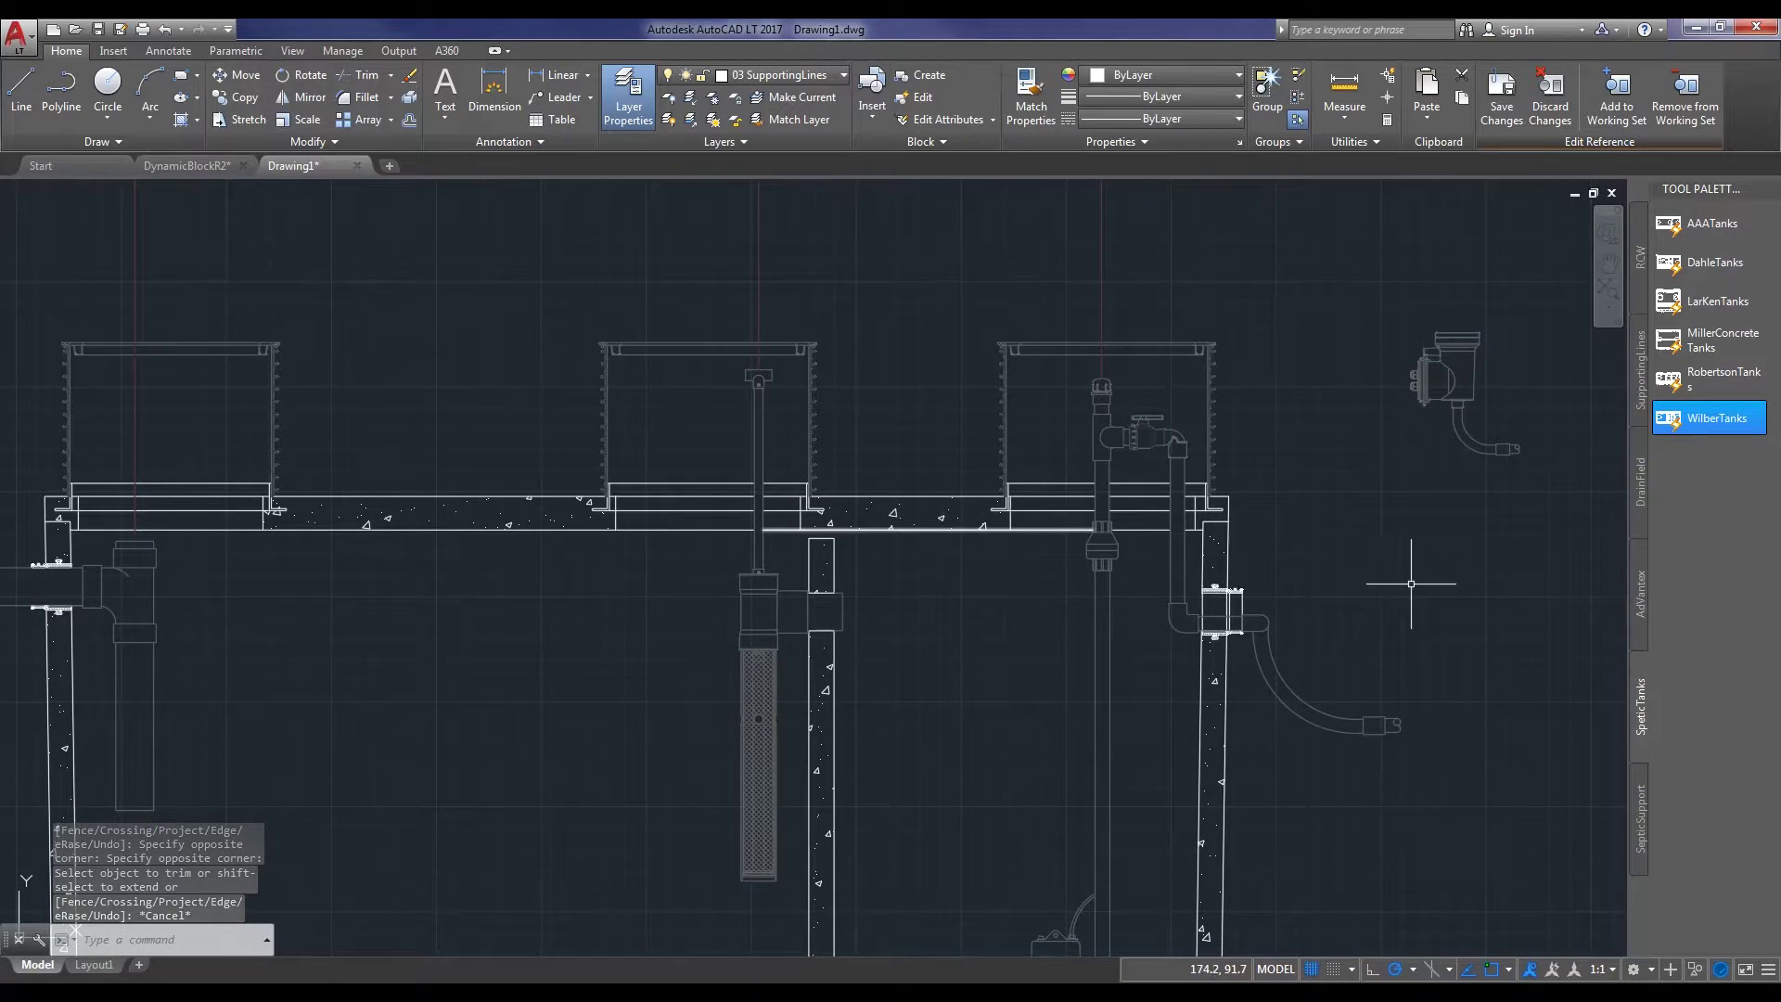
{"action": "scroll", "coordinate": [1411, 588], "scroll_direction": "up", "scroll_amount": 8}
{"action": "middle_click_drag", "start_coordinate": [409, 522], "coordinate": [576, 425]}
Erase the old outlet coupling pieces and cancel the failed outlet pipe erase.
{"action": "left_click", "coordinate": [538, 422]}
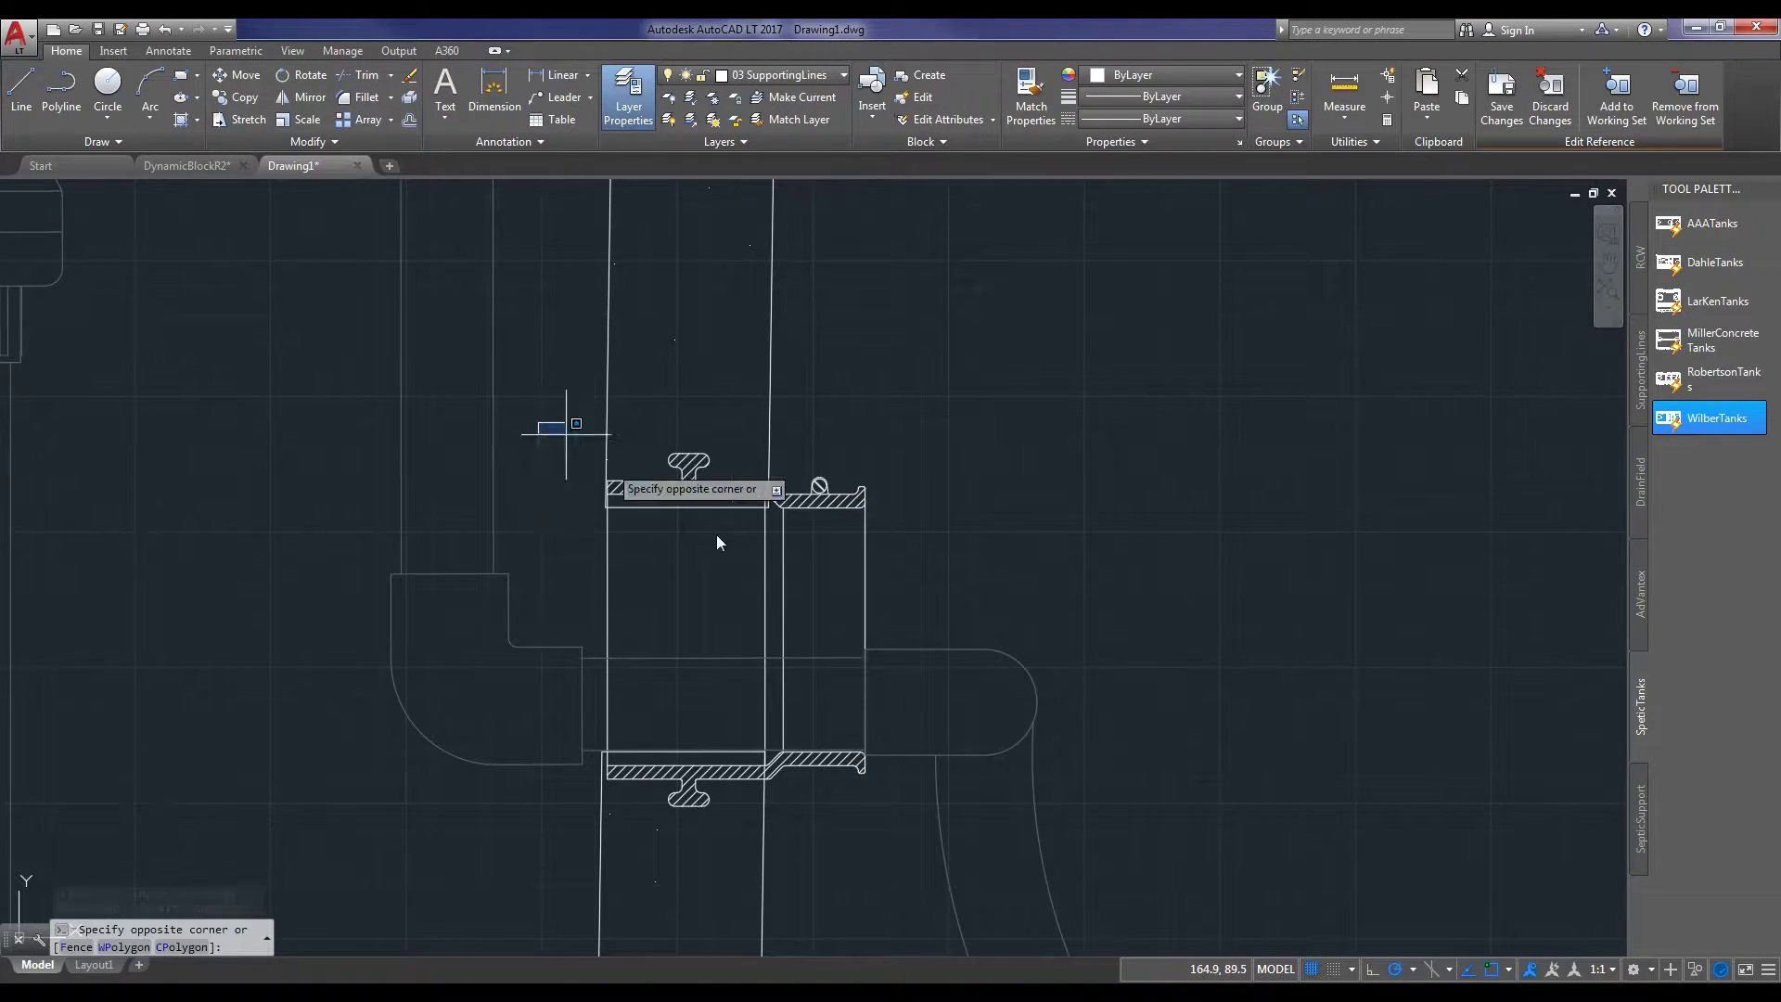
{"action": "left_click", "coordinate": [892, 813]}
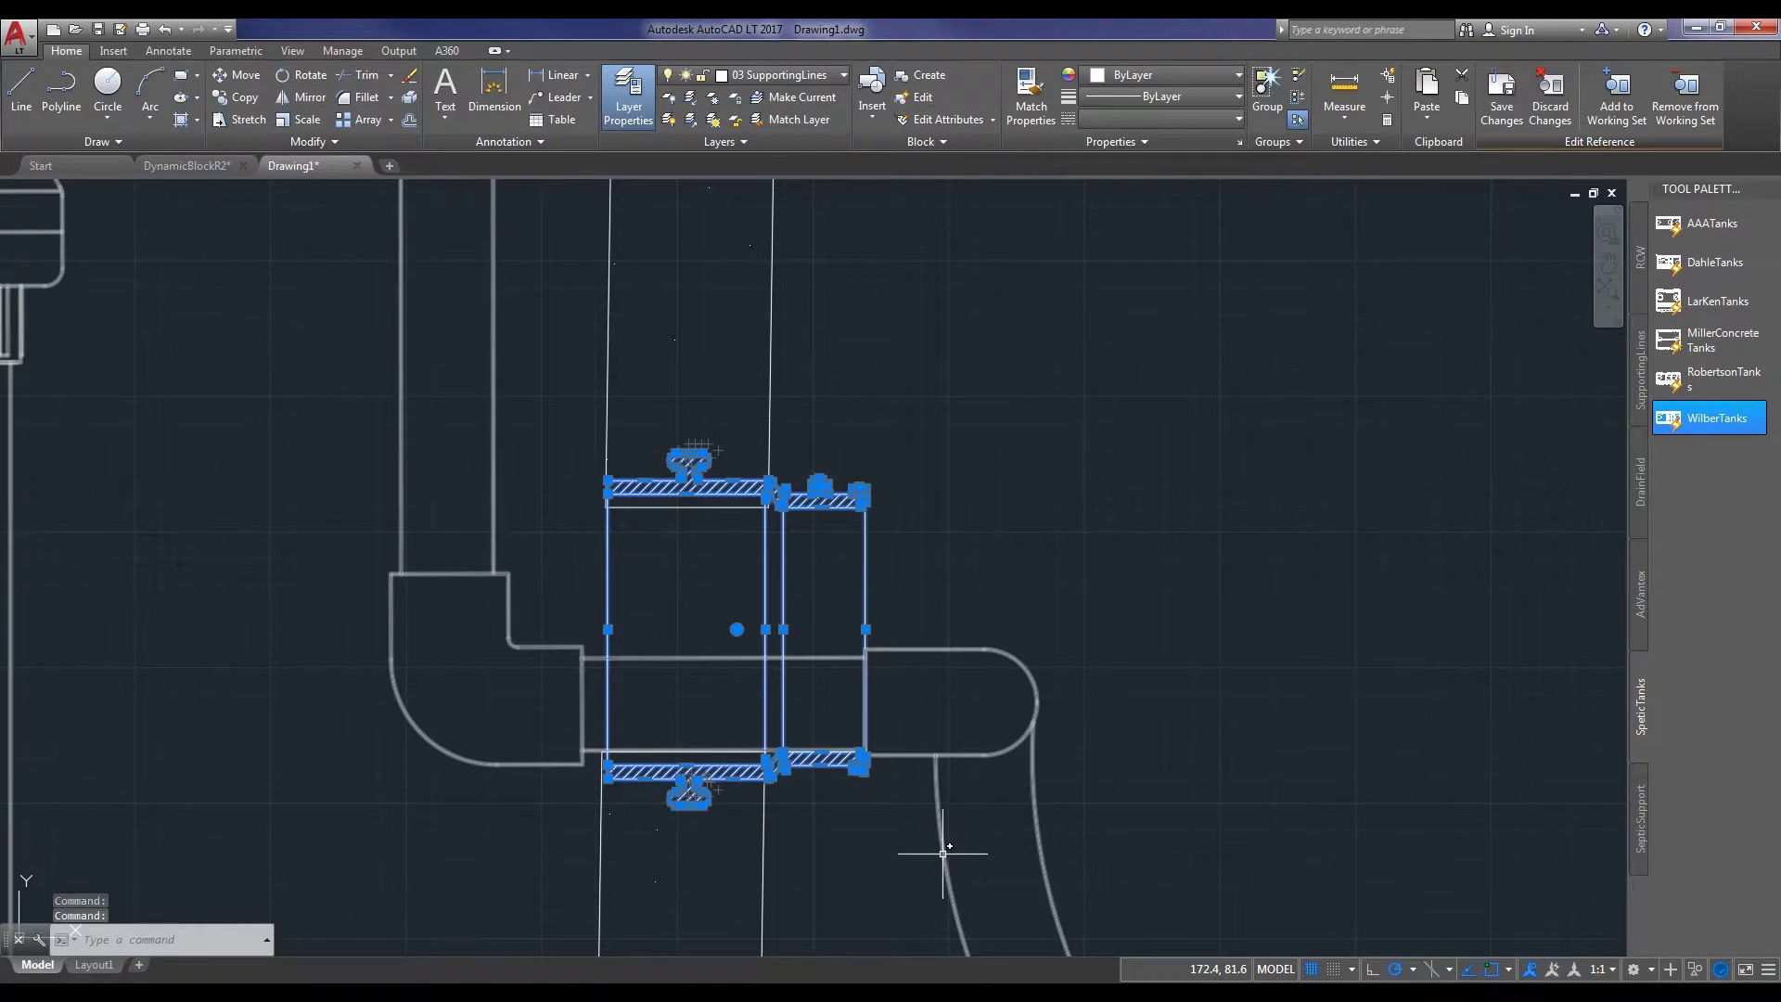
{"action": "key", "text": "Delete"}
{"action": "left_click", "coordinate": [679, 681]}
{"action": "left_click", "coordinate": [350, 597]}
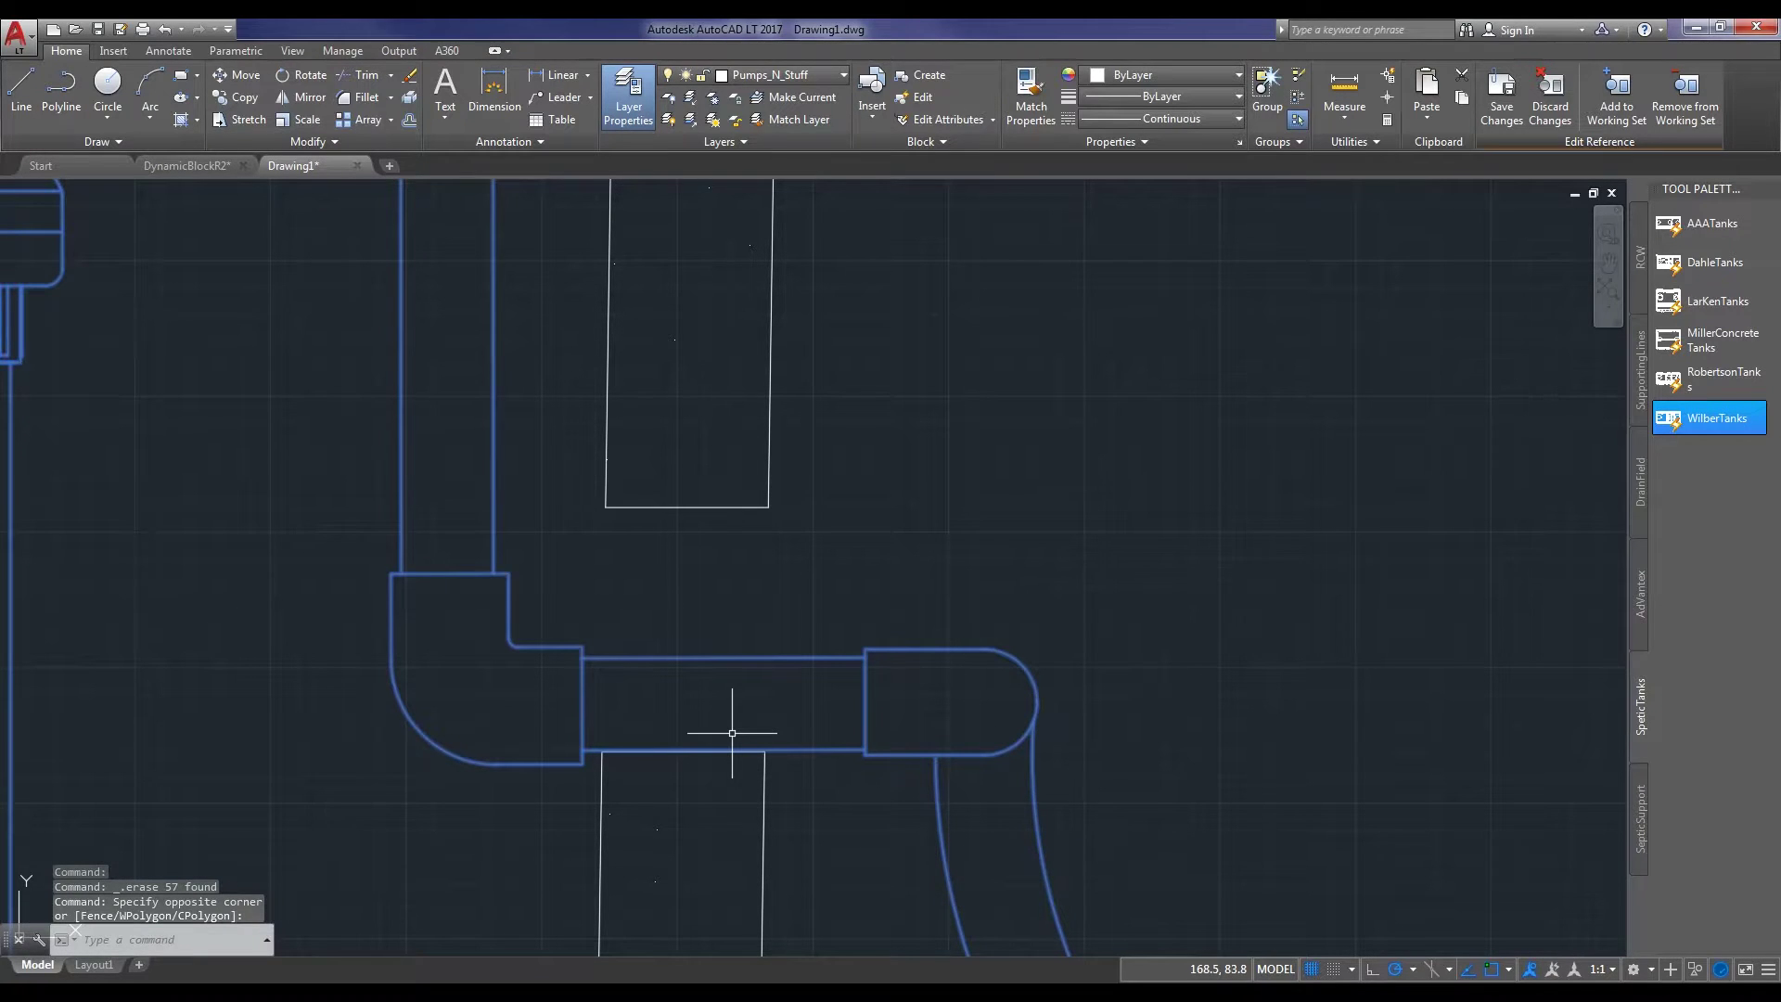
{"action": "key", "text": "Delete"}
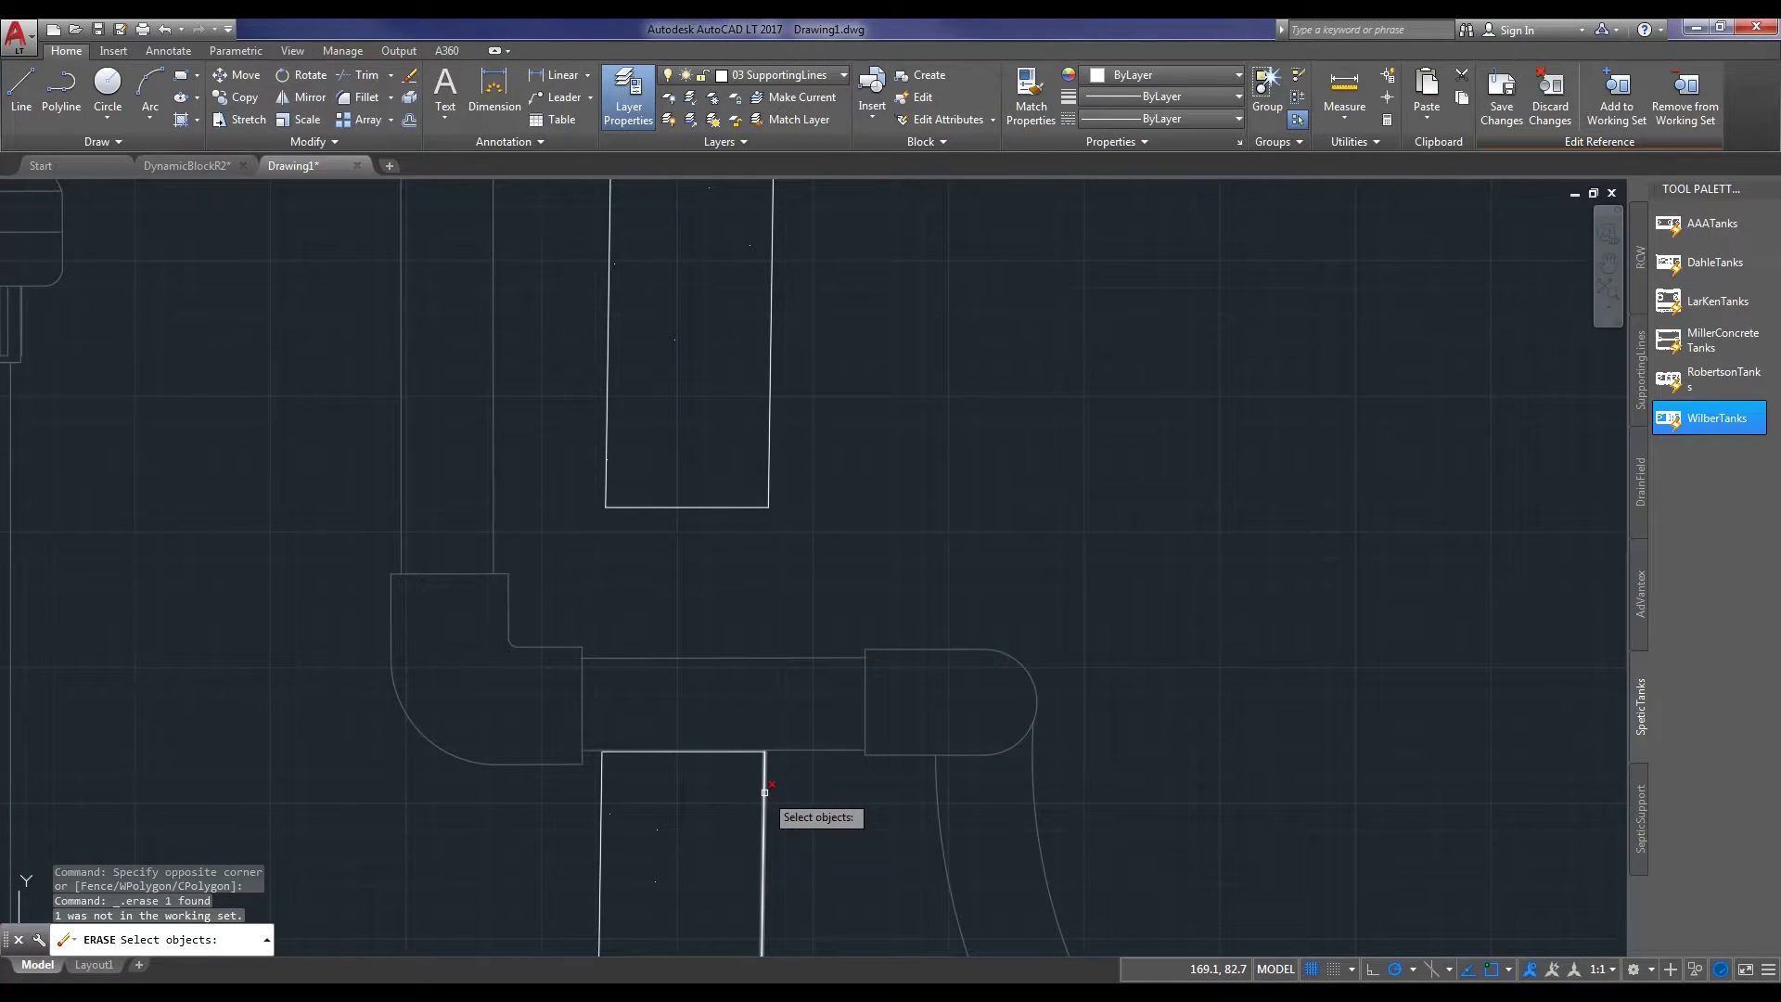
{"action": "key", "text": "Escape"}
Erase the riser's short bottom end line above the pipe elbow.
{"action": "scroll", "coordinate": [988, 788], "scroll_direction": "down", "scroll_amount": 2}
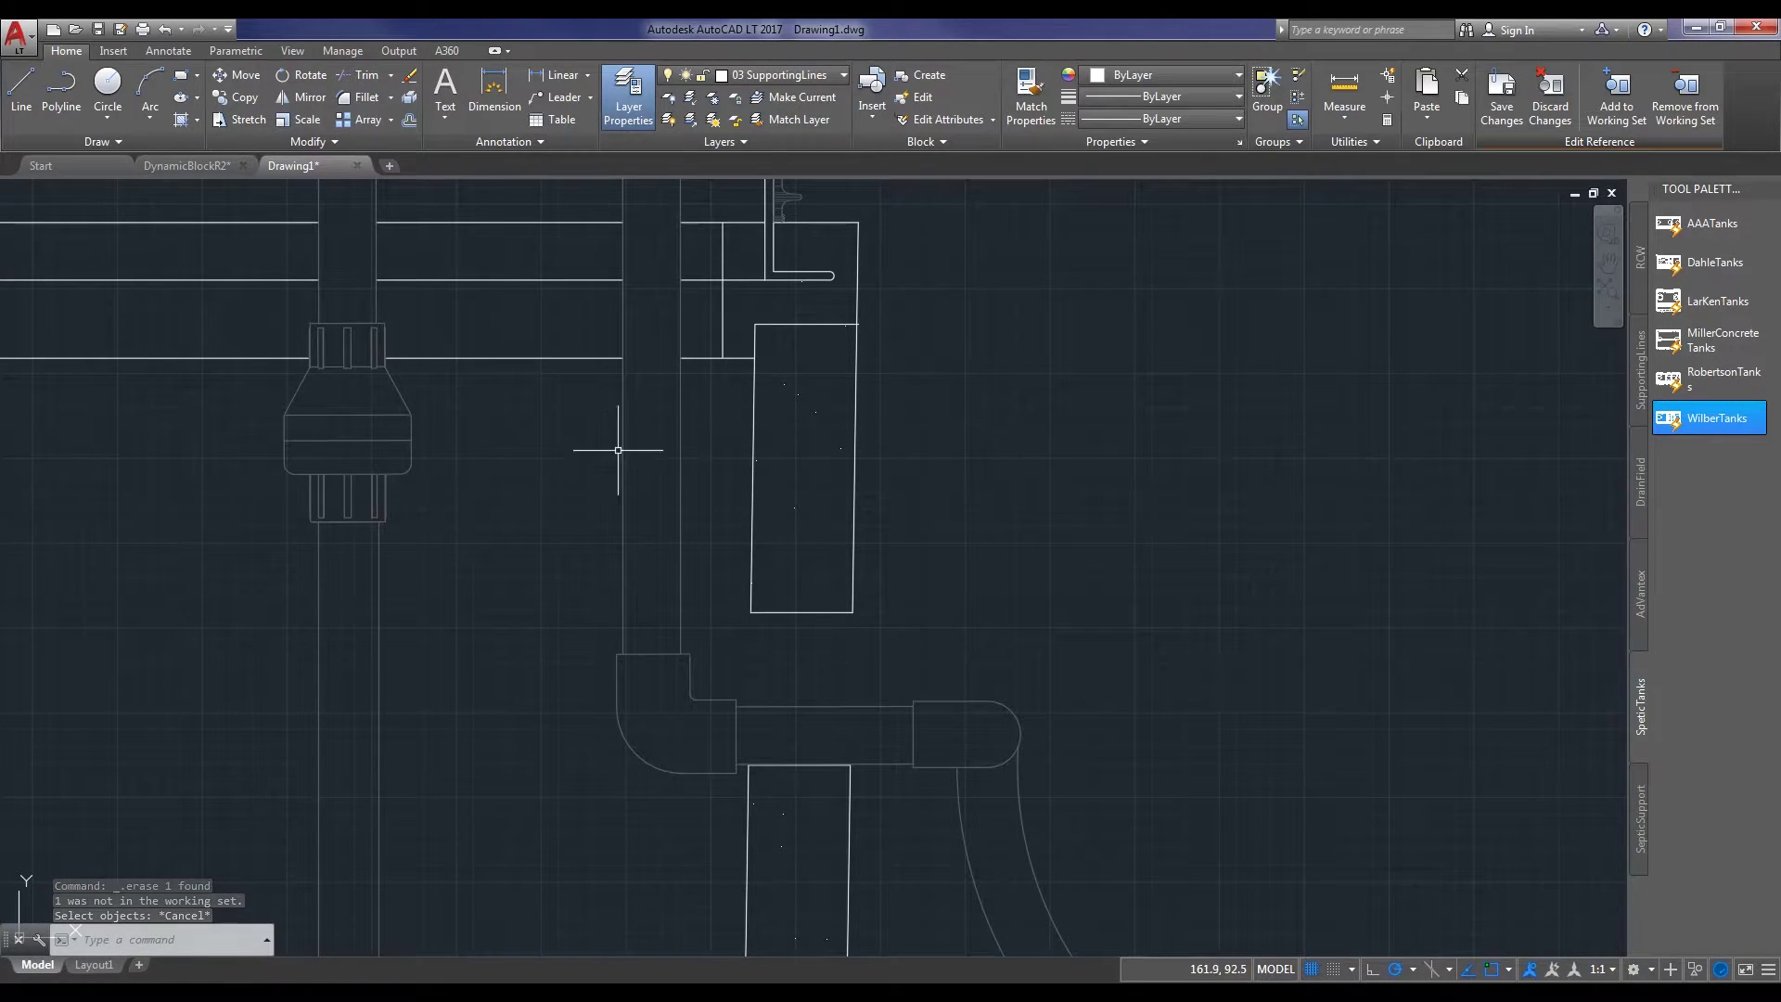
{"action": "scroll", "coordinate": [827, 557], "scroll_direction": "down", "scroll_amount": 2}
{"action": "left_click", "coordinate": [825, 594]}
{"action": "left_click", "coordinate": [805, 583]}
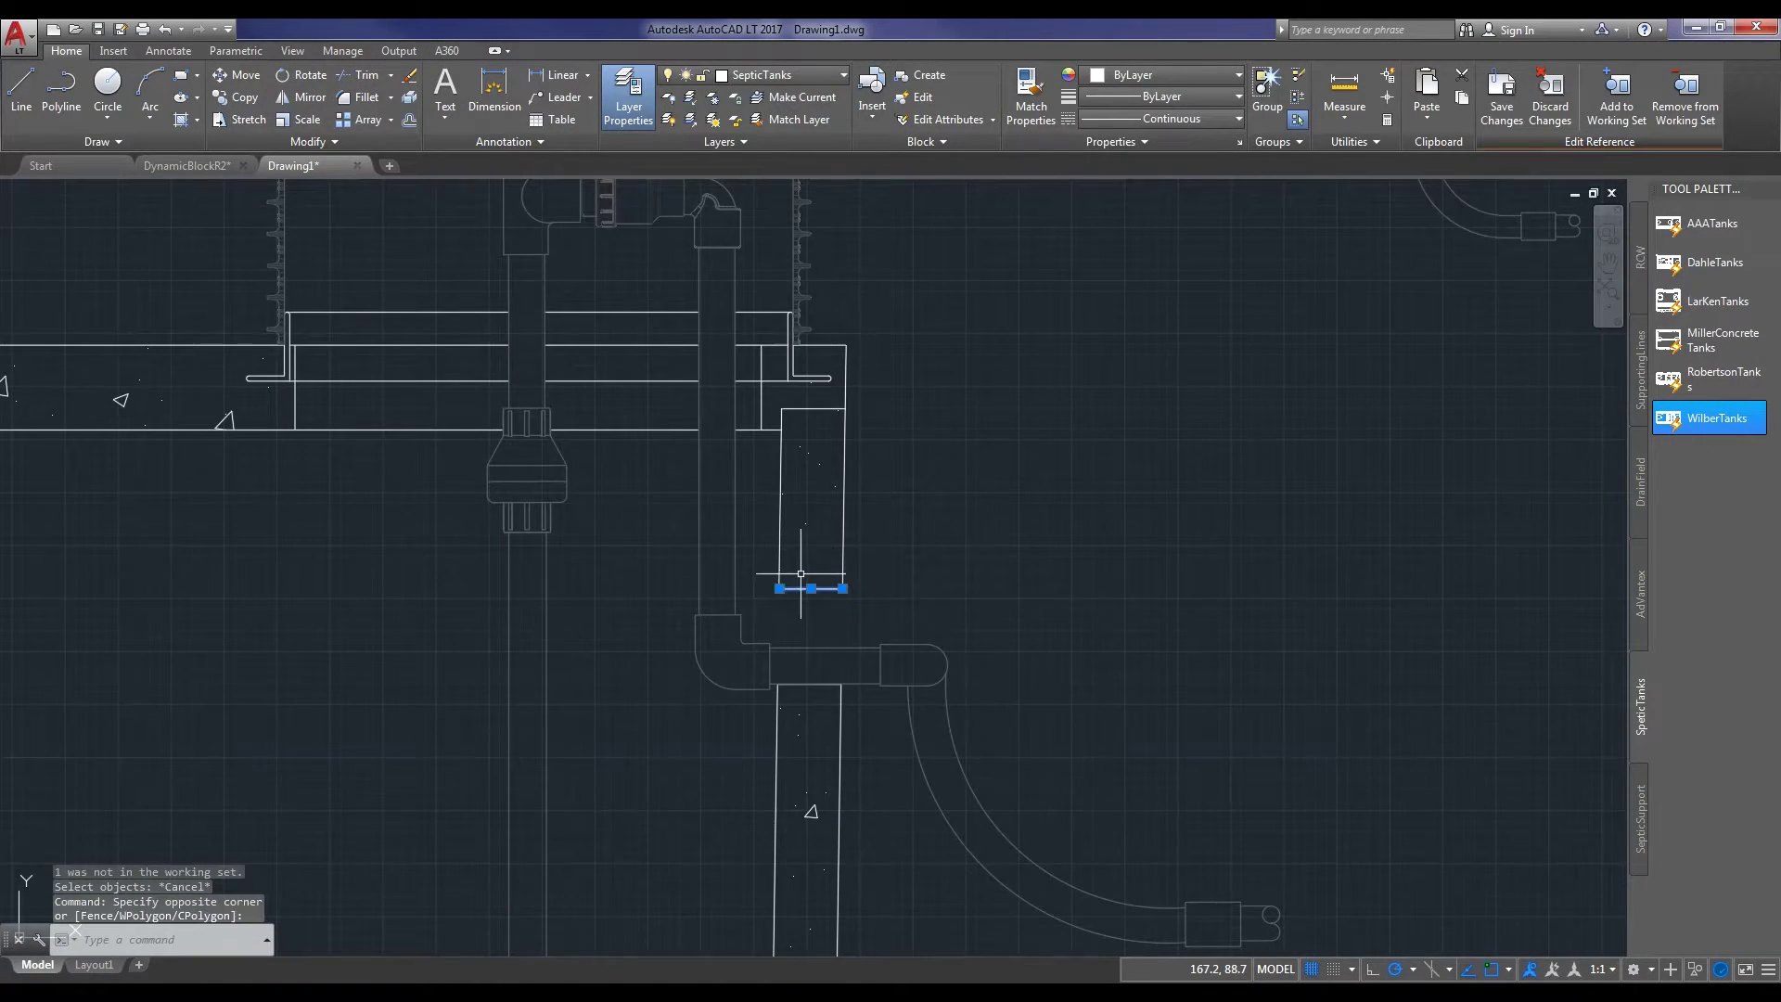
{"action": "scroll", "coordinate": [847, 644], "scroll_direction": "up", "scroll_amount": 6}
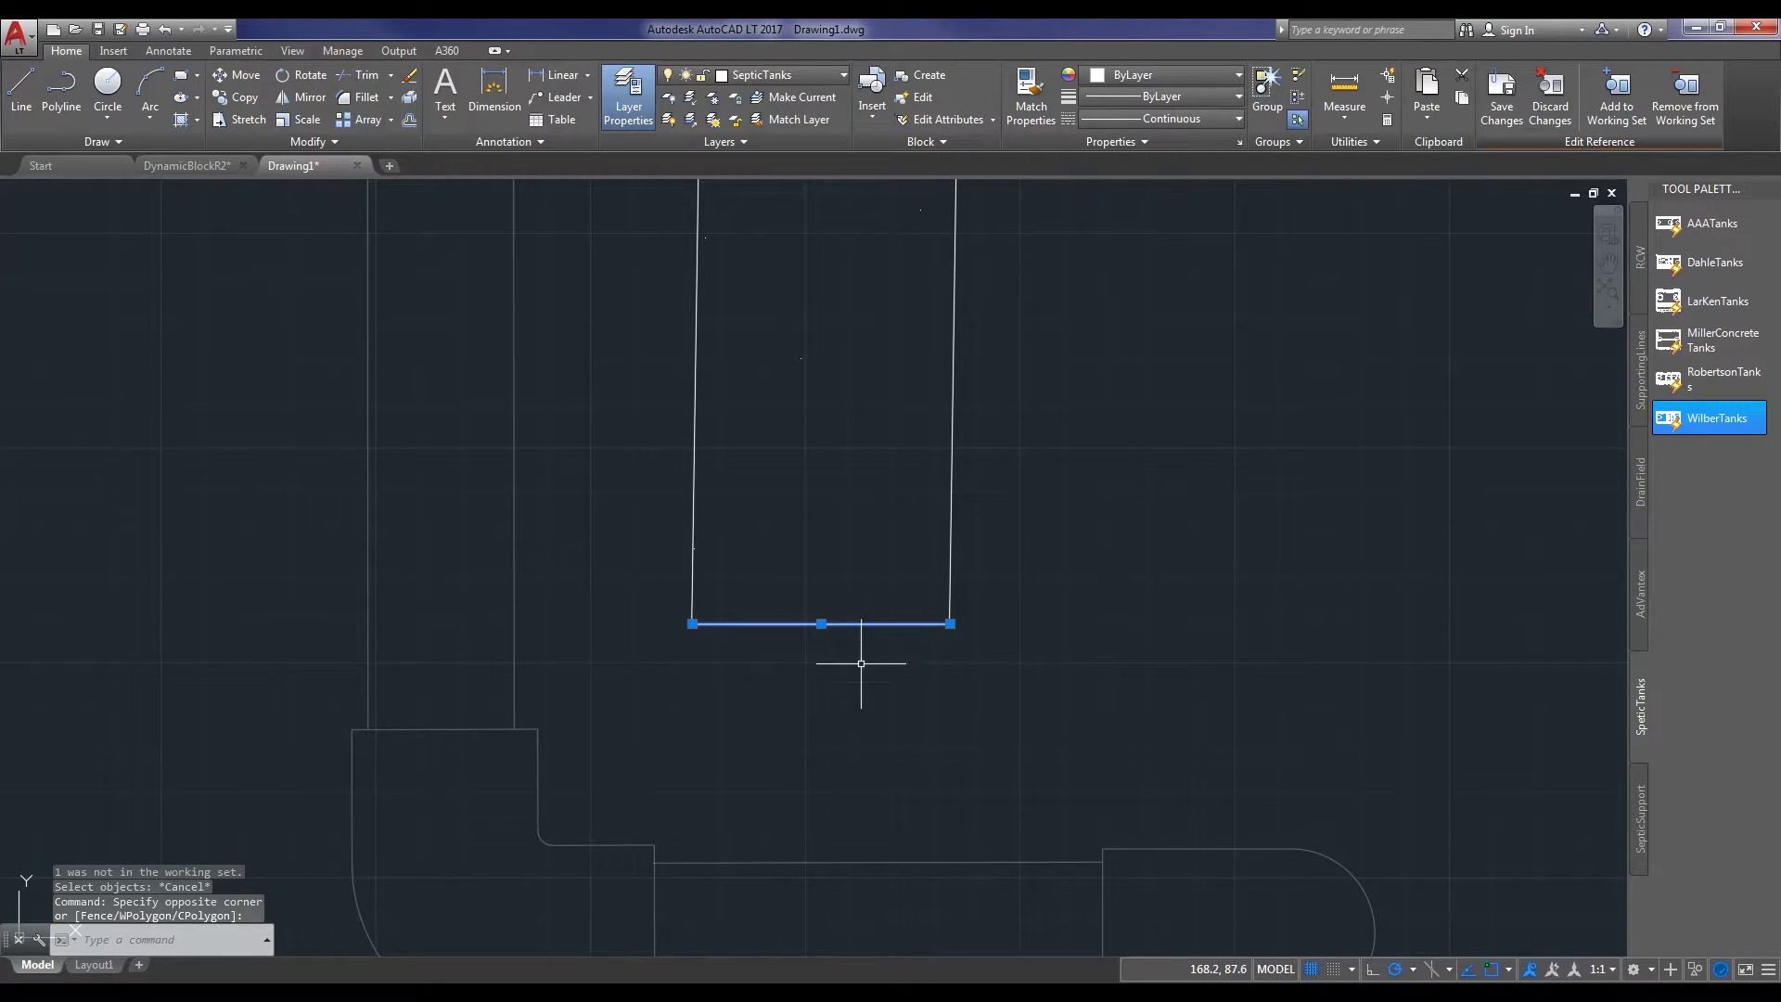
{"action": "key", "text": "Delete"}
Use EX to extend both riser side lines down to the horizontal pipe's top edge.
{"action": "type", "text": "e"}
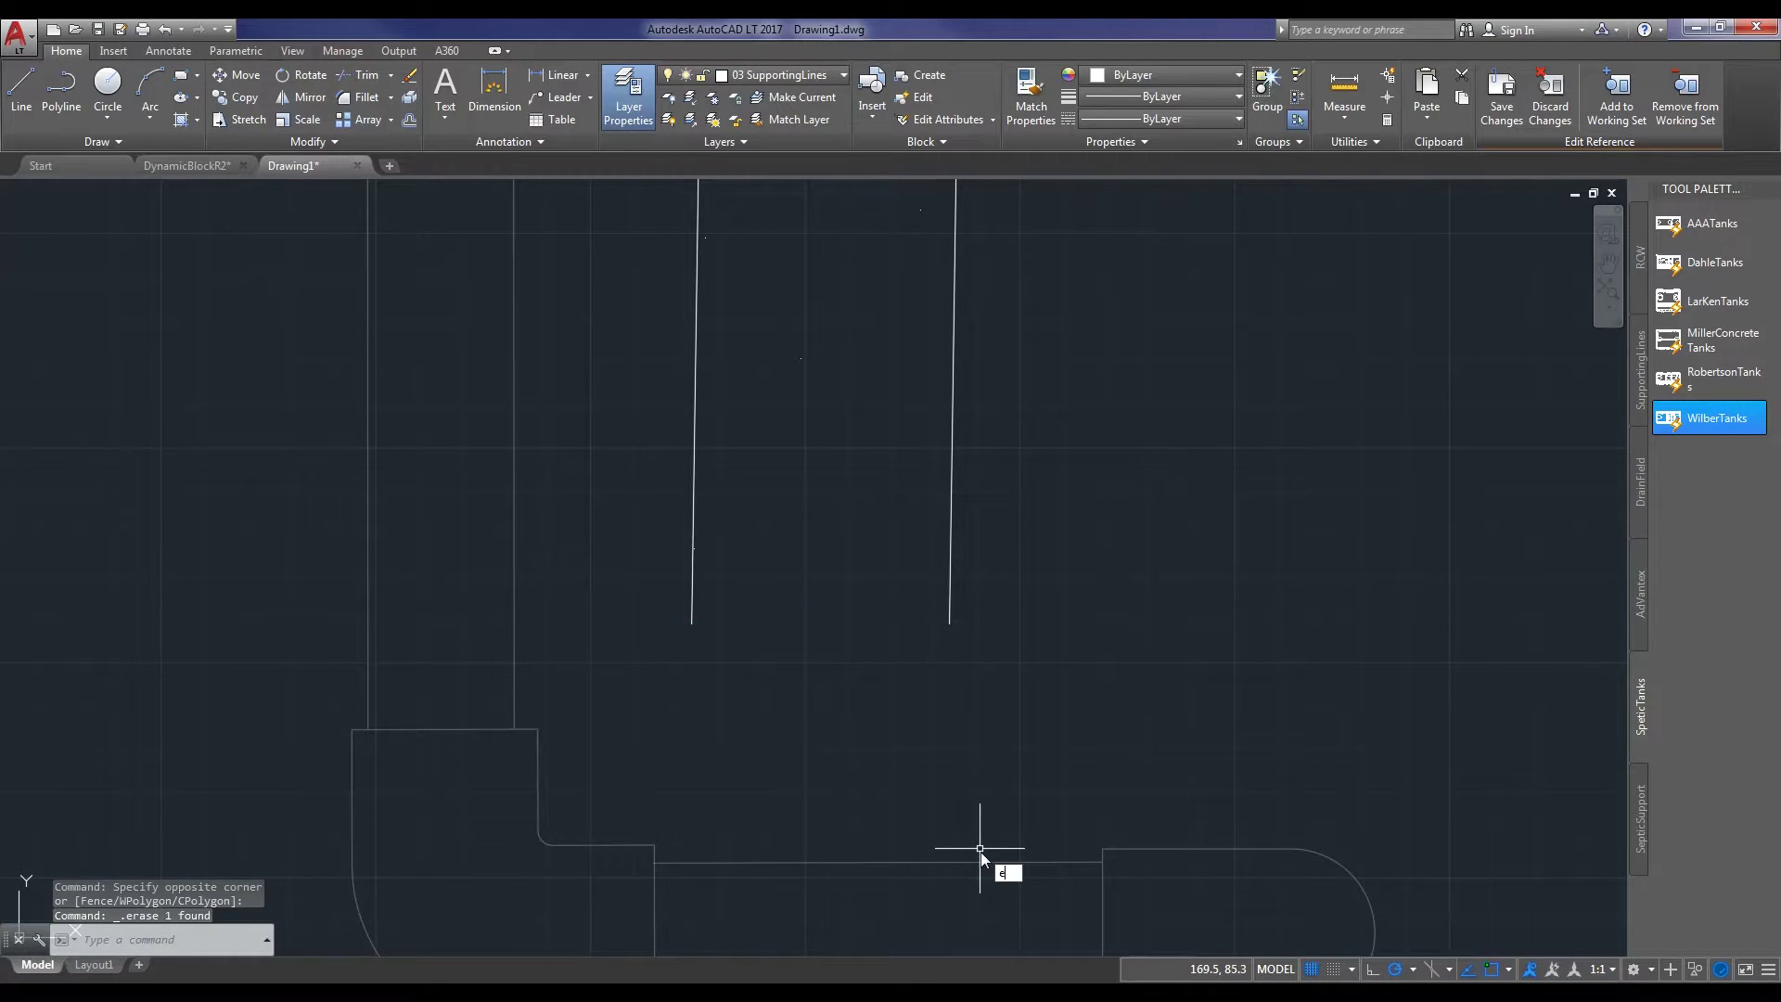
{"action": "type", "text": "x"}
{"action": "key", "text": "Return"}
{"action": "left_click", "coordinate": [1008, 859]}
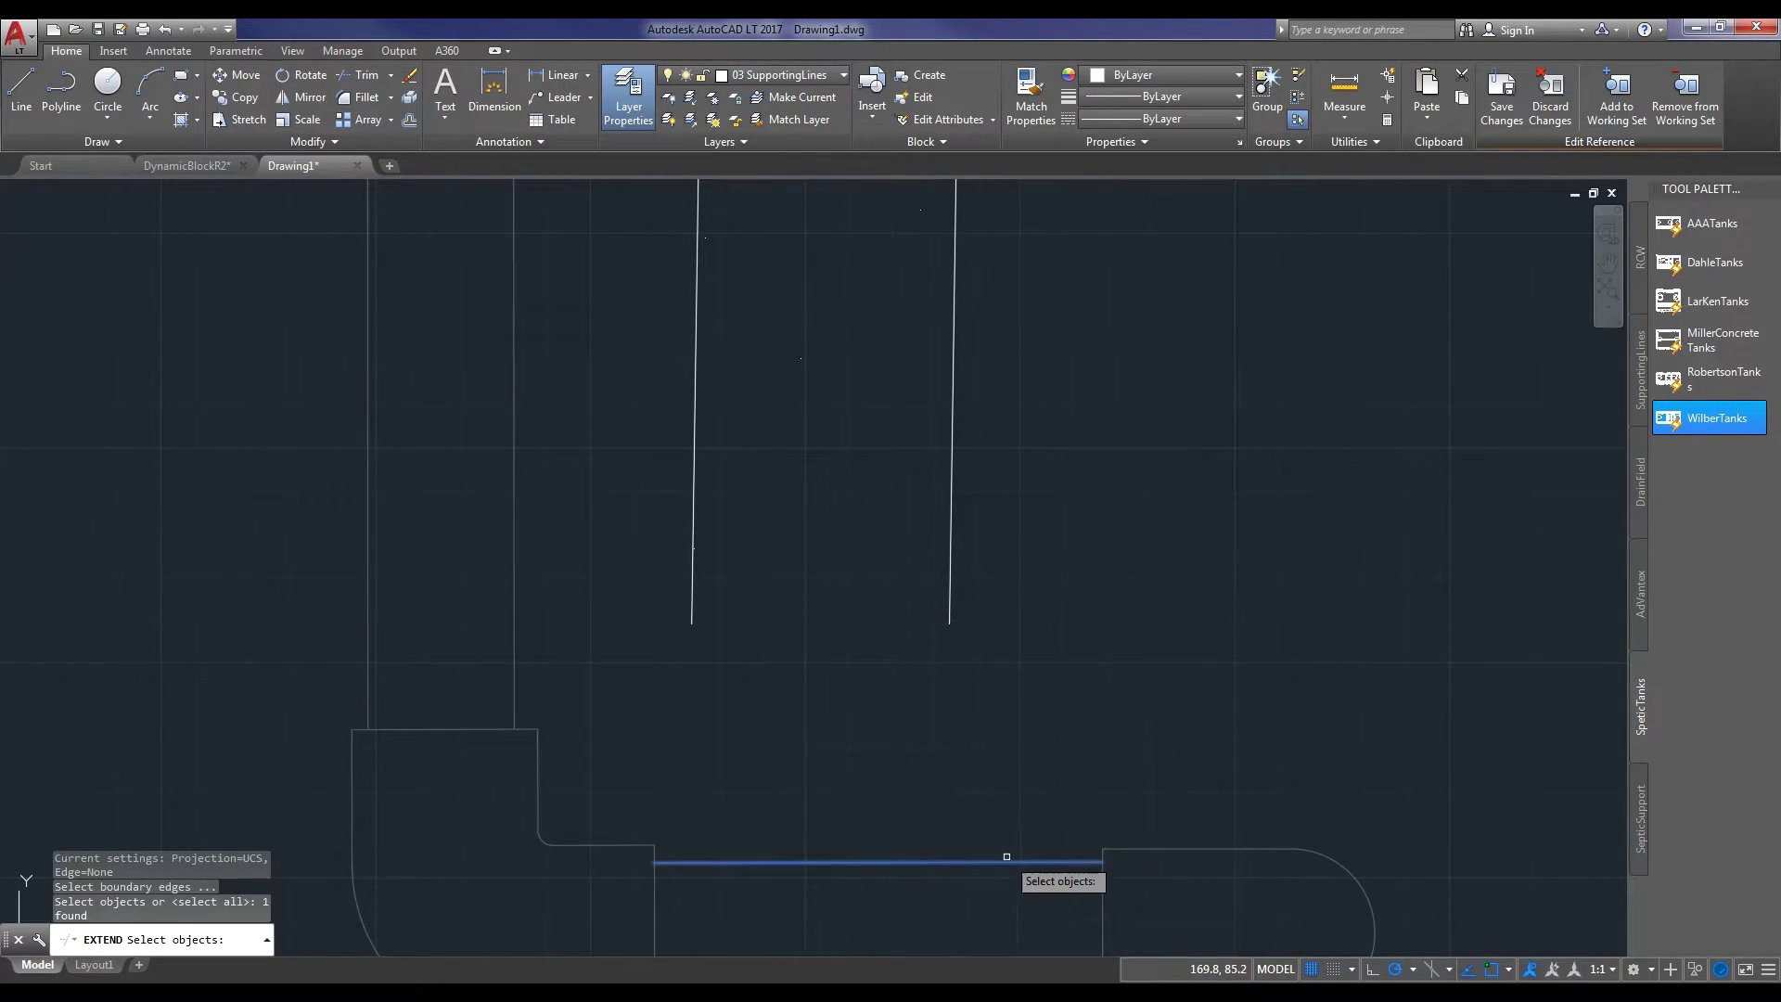
{"action": "key", "text": "Return"}
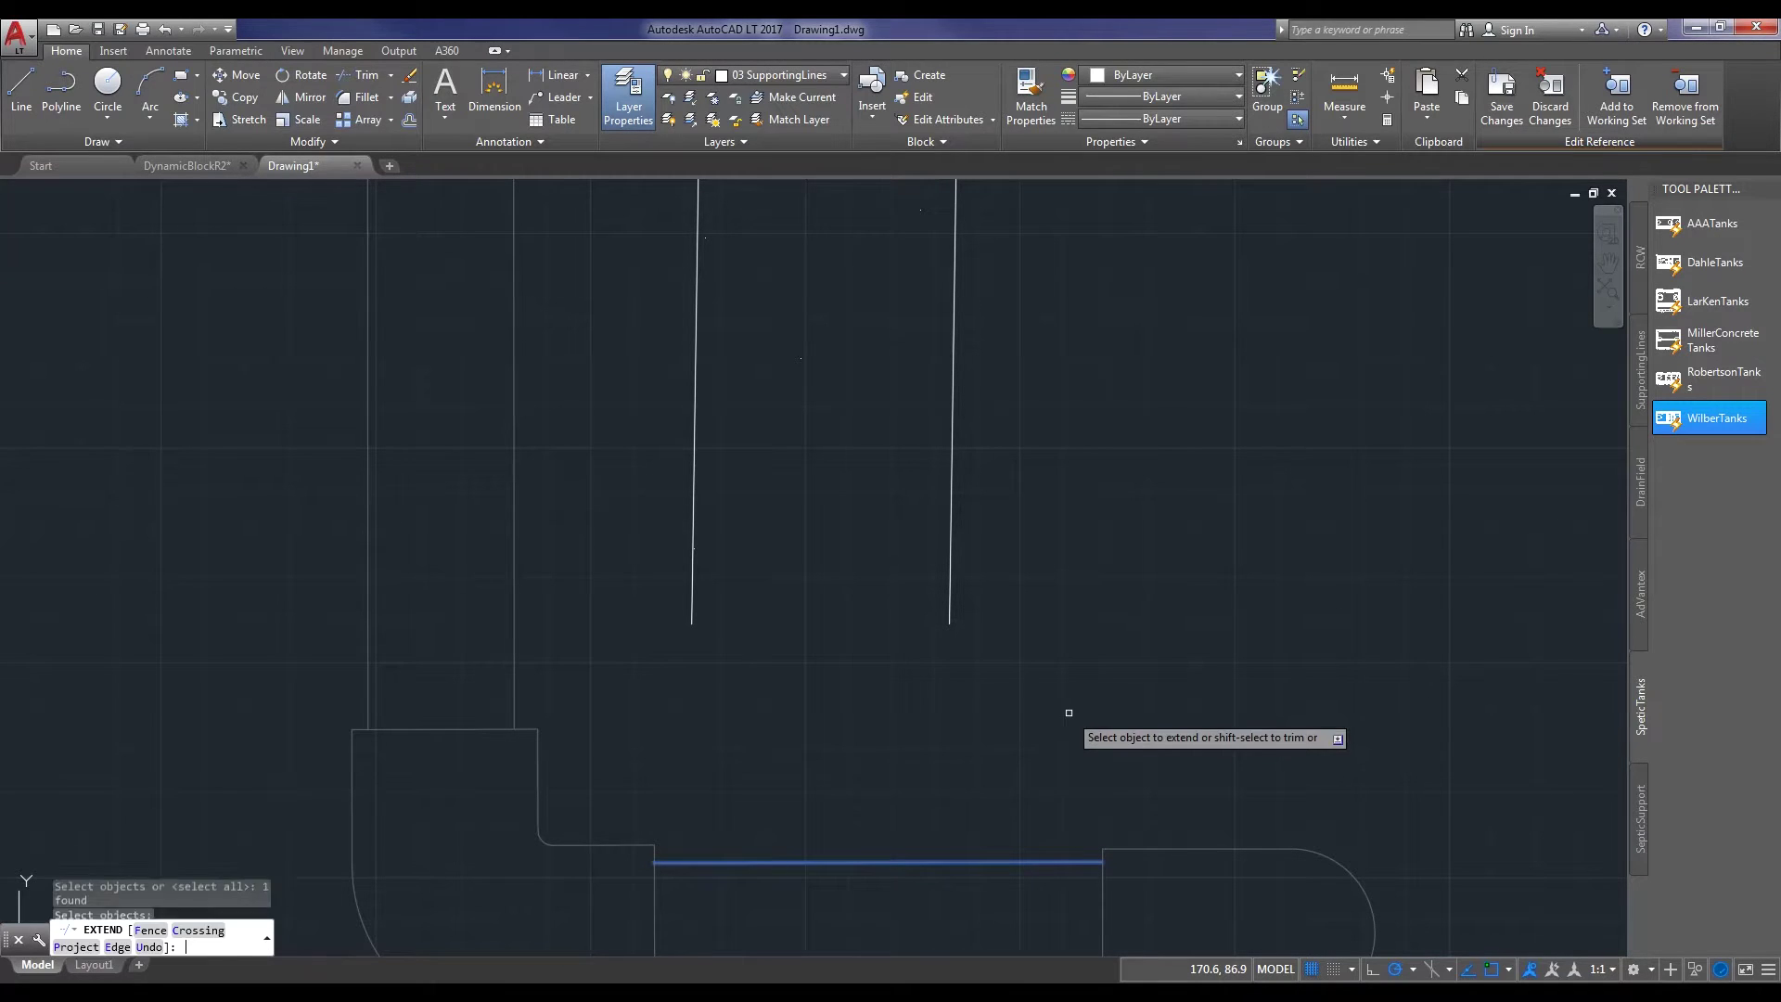
{"action": "left_click", "coordinate": [1073, 707]}
{"action": "left_click", "coordinate": [483, 484]}
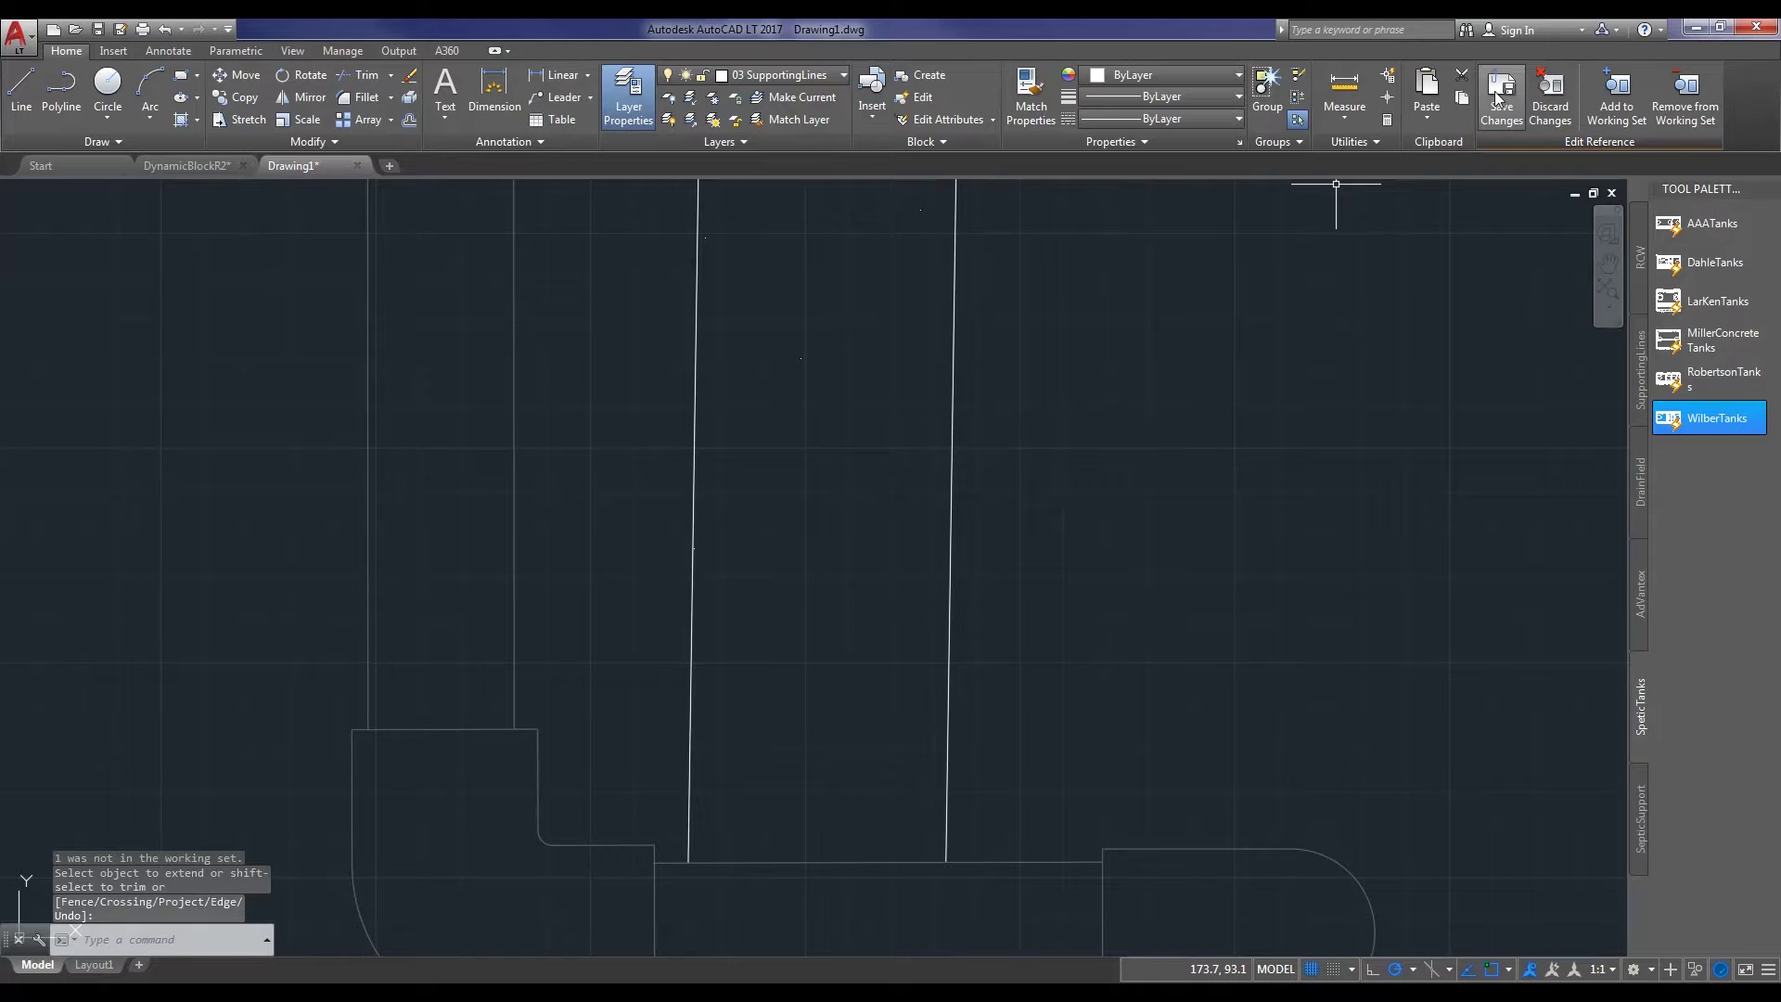
Save the reference edits so the tank block is redefined as WilberTanks2.
{"action": "left_click", "coordinate": [1497, 97]}
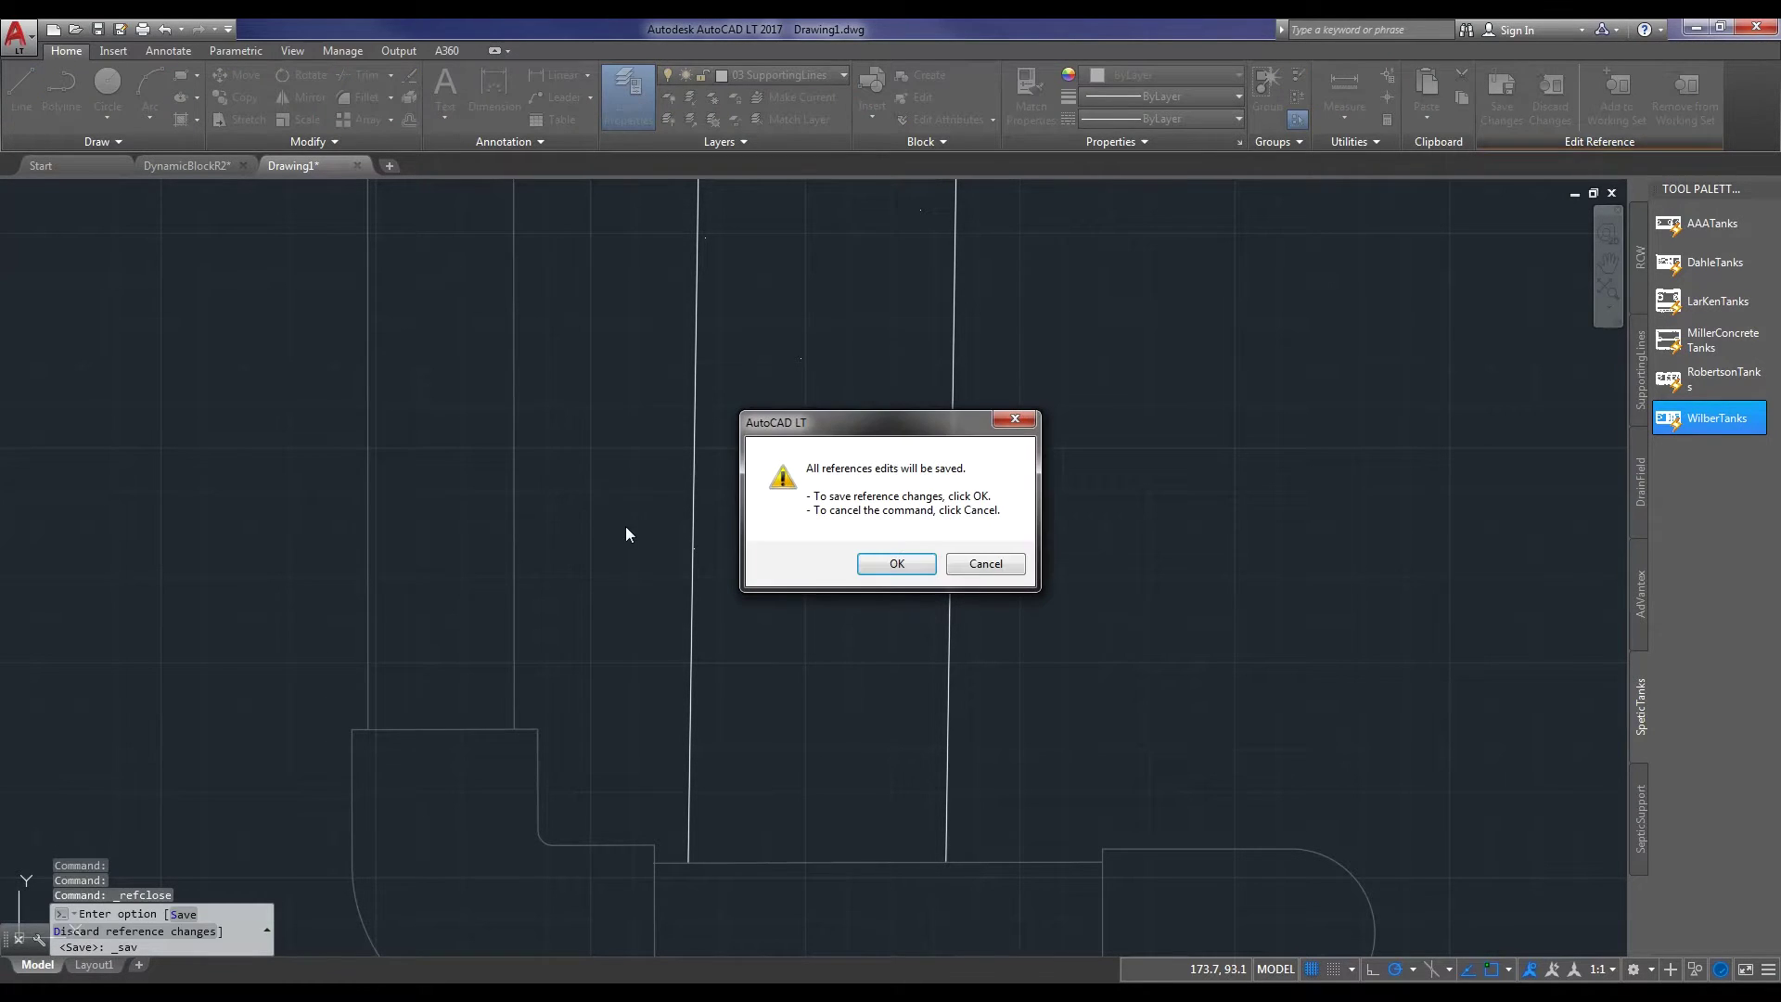
{"action": "left_click", "coordinate": [896, 564]}
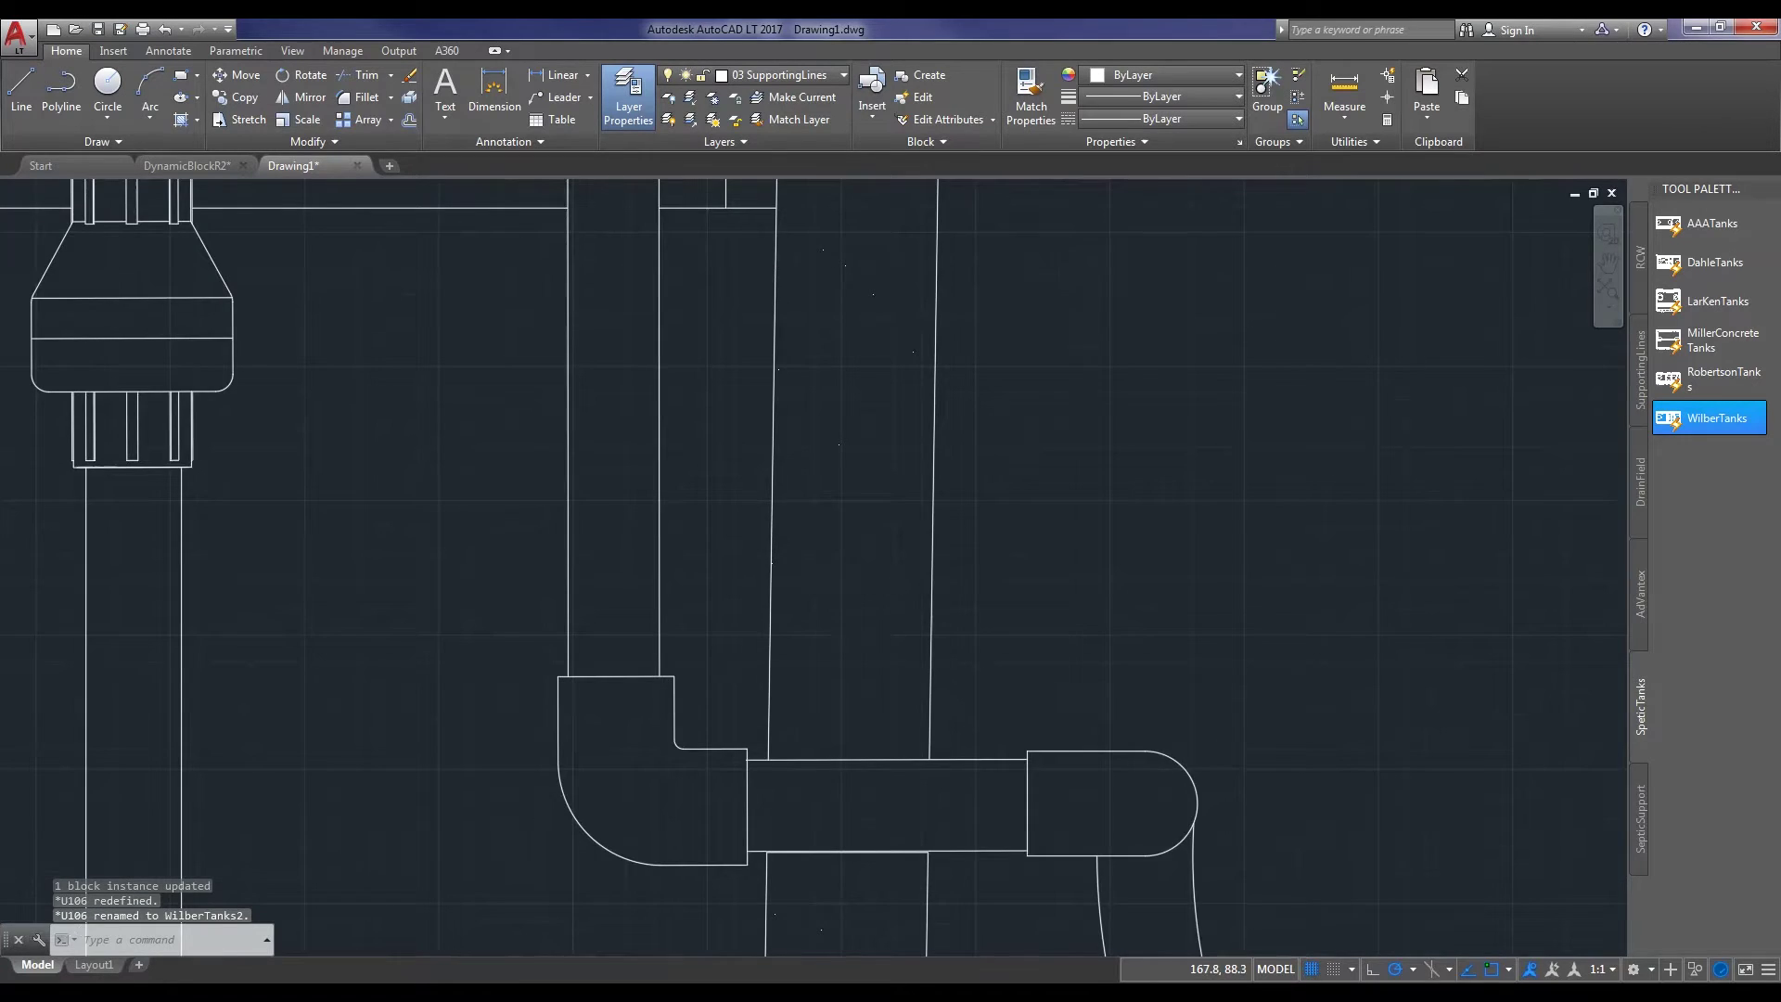
{"action": "scroll", "coordinate": [844, 589], "scroll_direction": "down", "scroll_amount": 6}
Select the tank plan view block and pick a different view from its visibility list.
{"action": "left_click", "coordinate": [835, 547]}
{"action": "scroll", "coordinate": [844, 544], "scroll_direction": "down", "scroll_amount": 4}
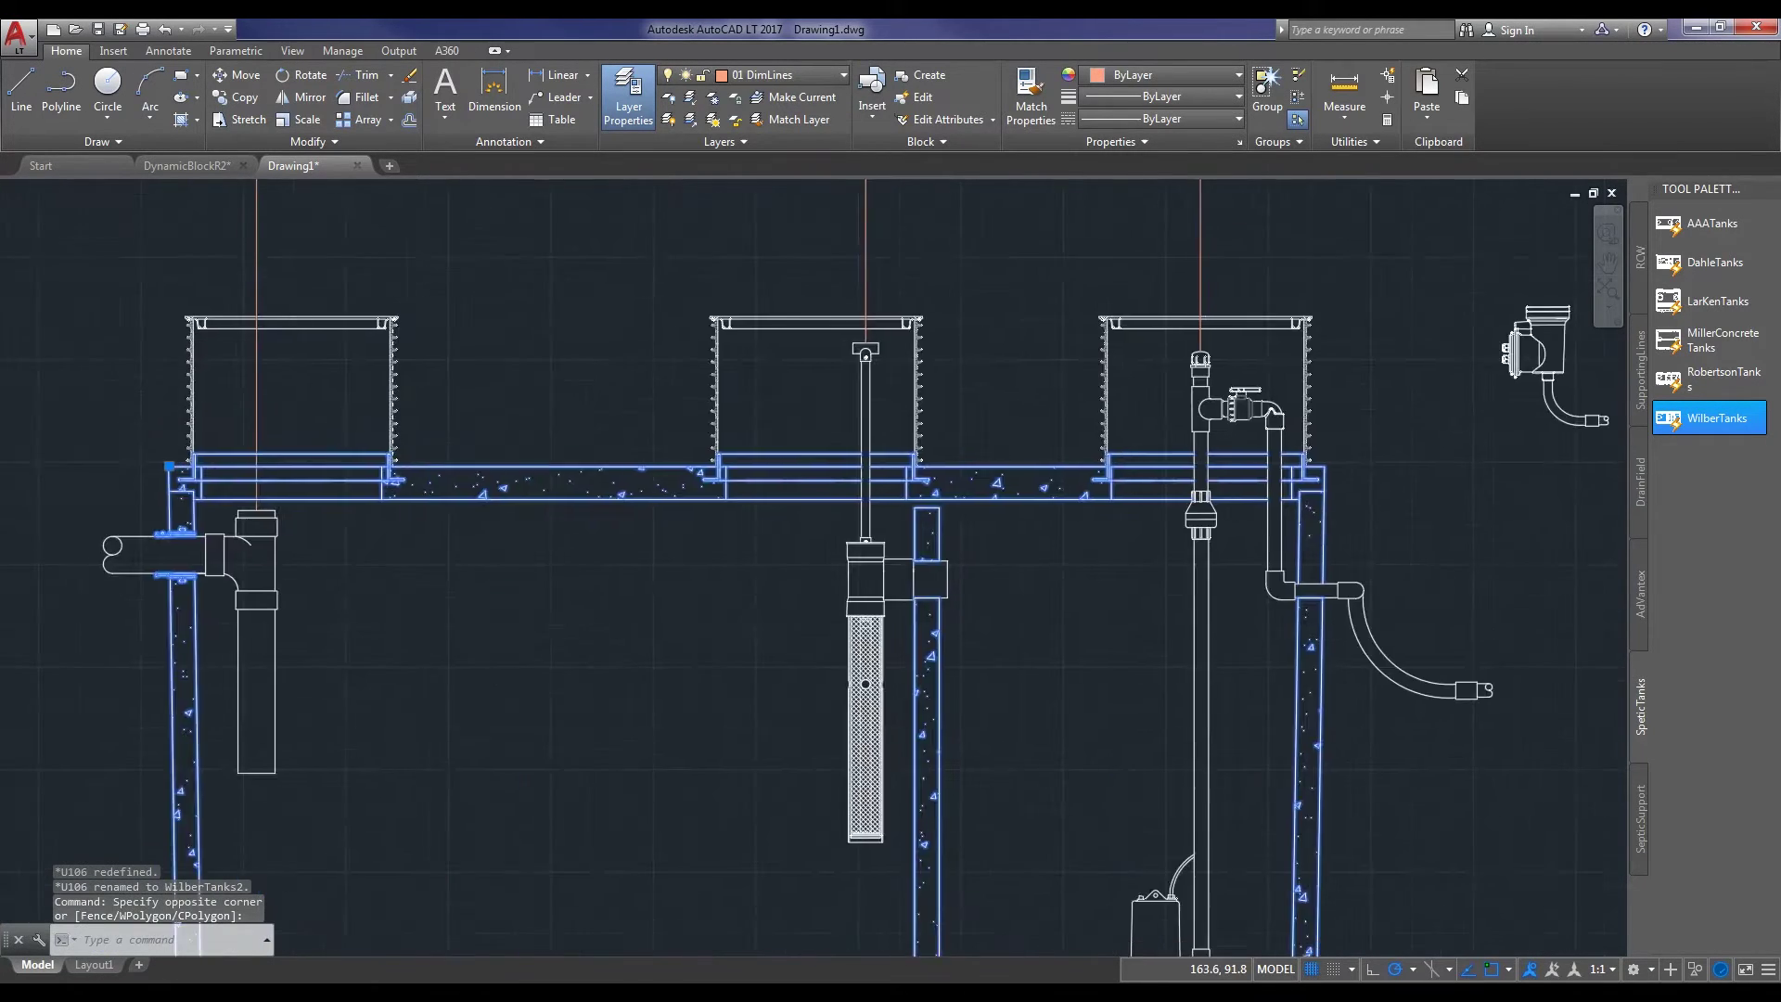
{"action": "left_click", "coordinate": [615, 264]}
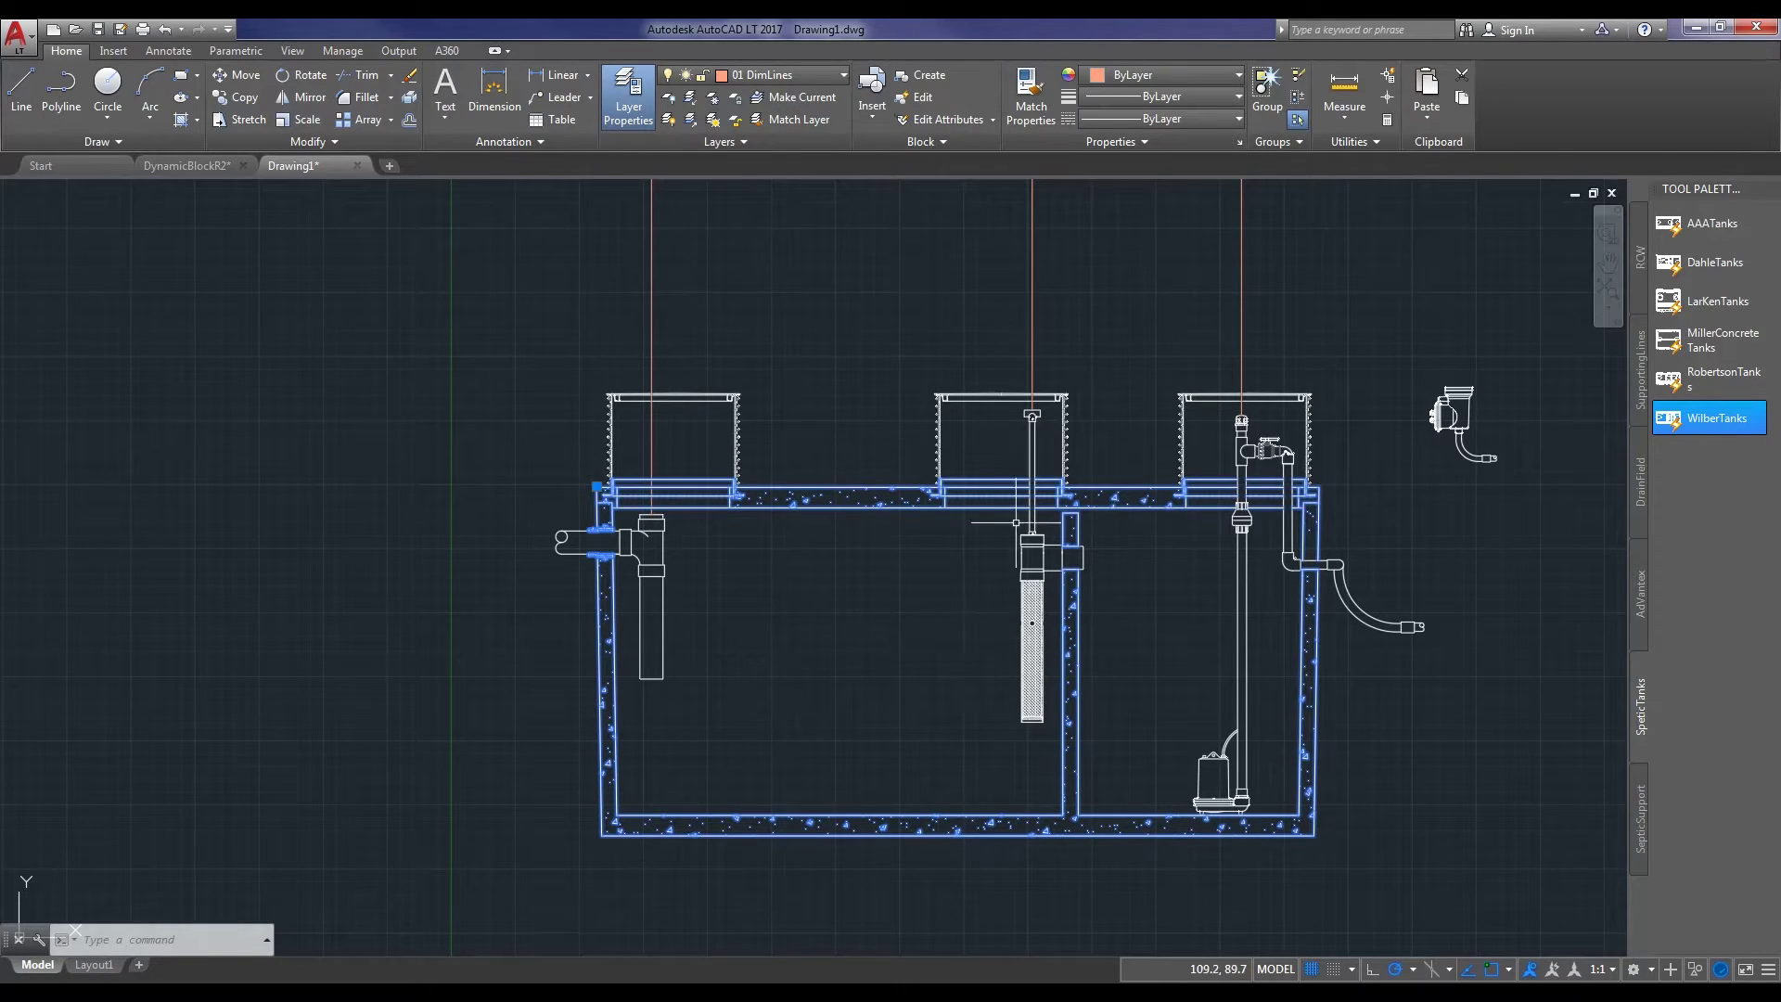
{"action": "scroll", "coordinate": [1206, 709], "scroll_direction": "down", "scroll_amount": 3}
{"action": "key", "text": "Escape"}
{"action": "left_click", "coordinate": [1171, 443]}
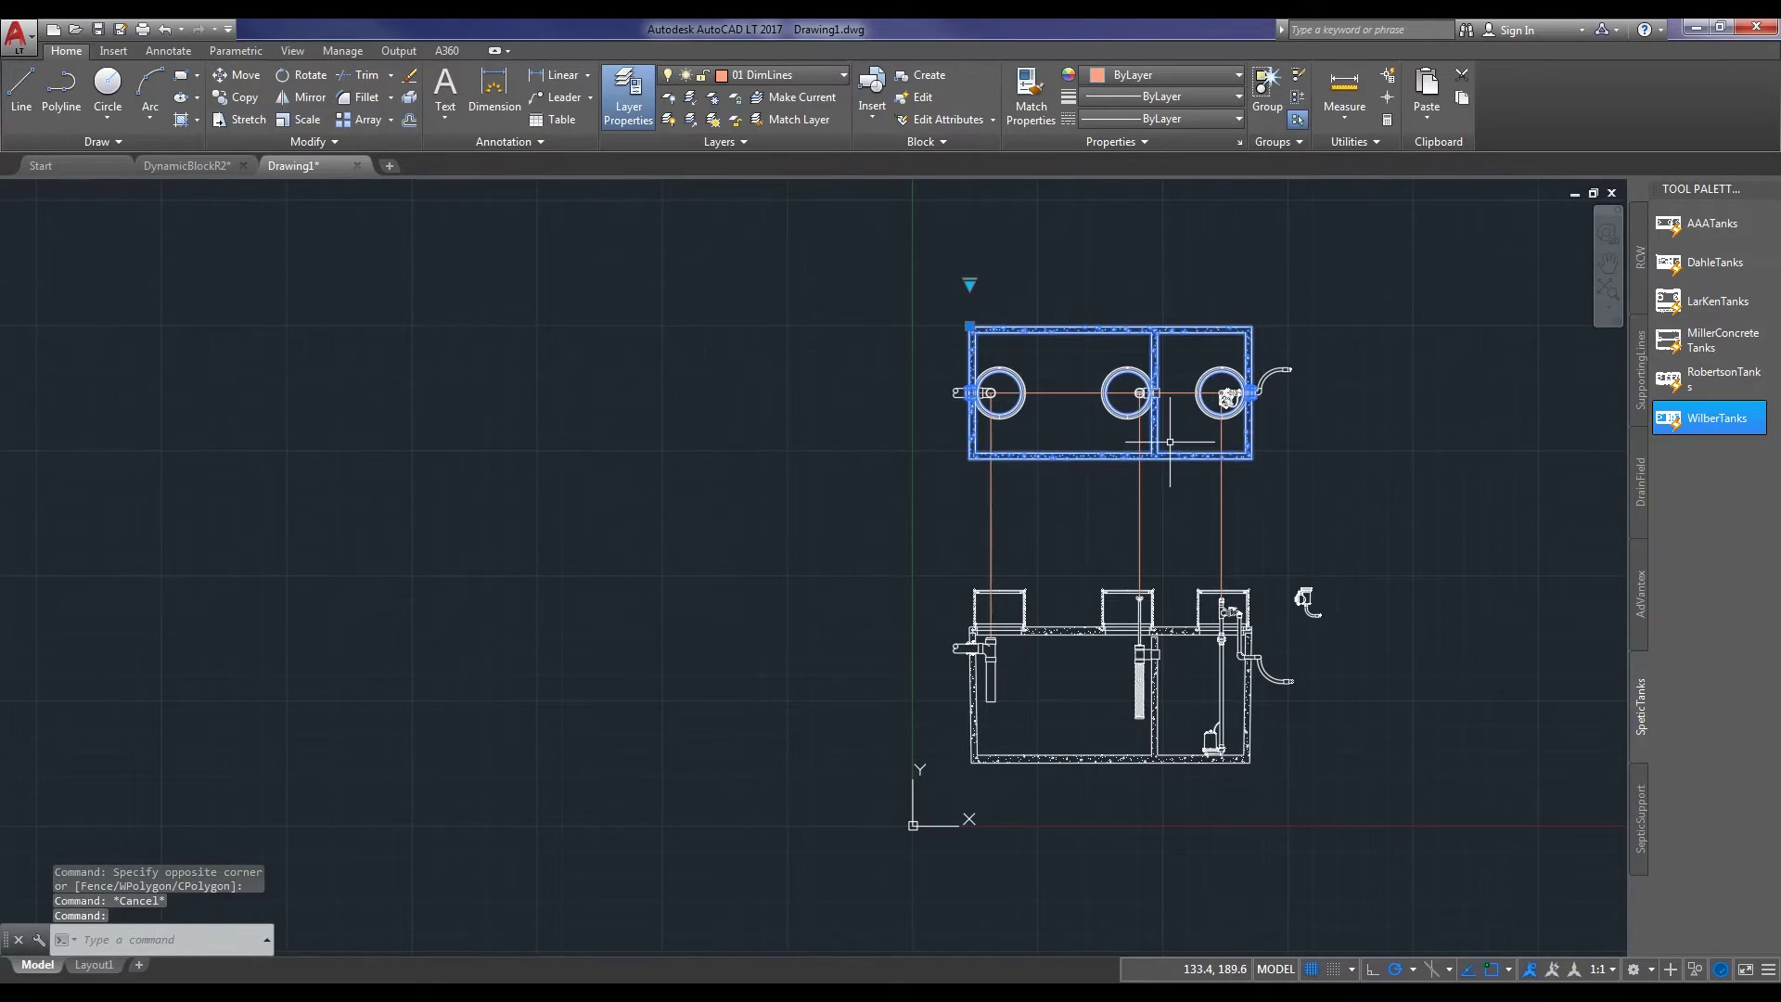
{"action": "left_click", "coordinate": [970, 283]}
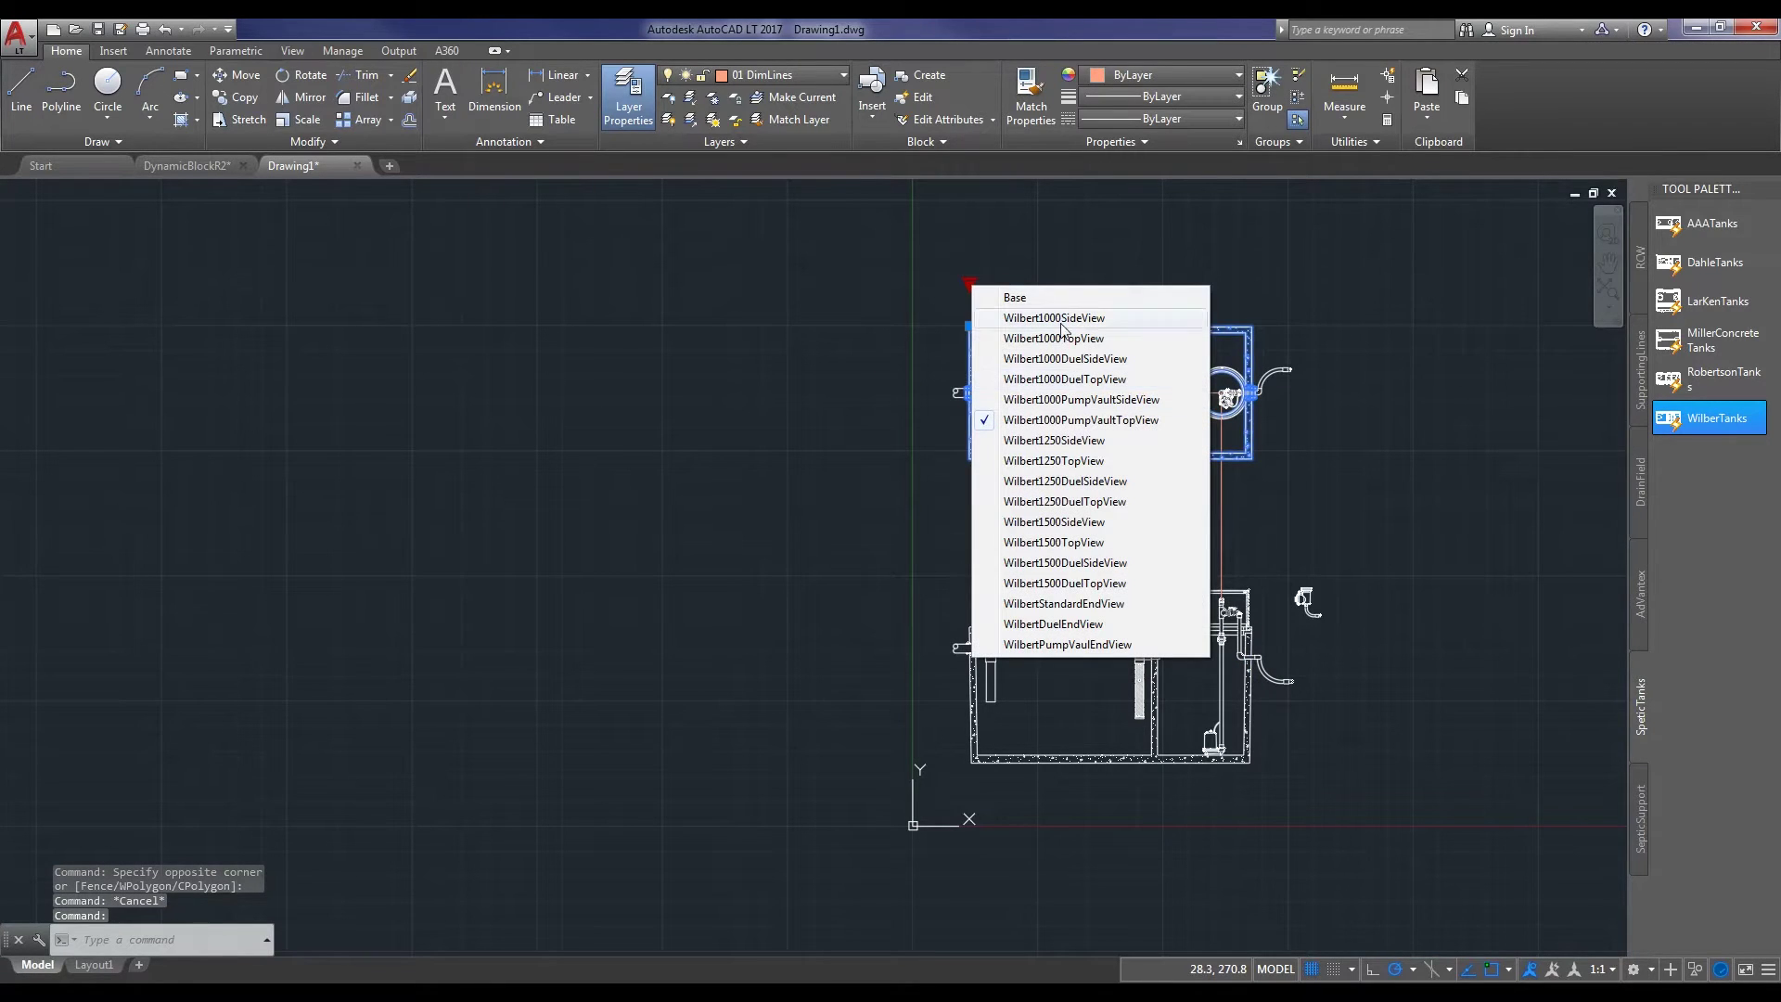
{"action": "left_click", "coordinate": [1080, 563]}
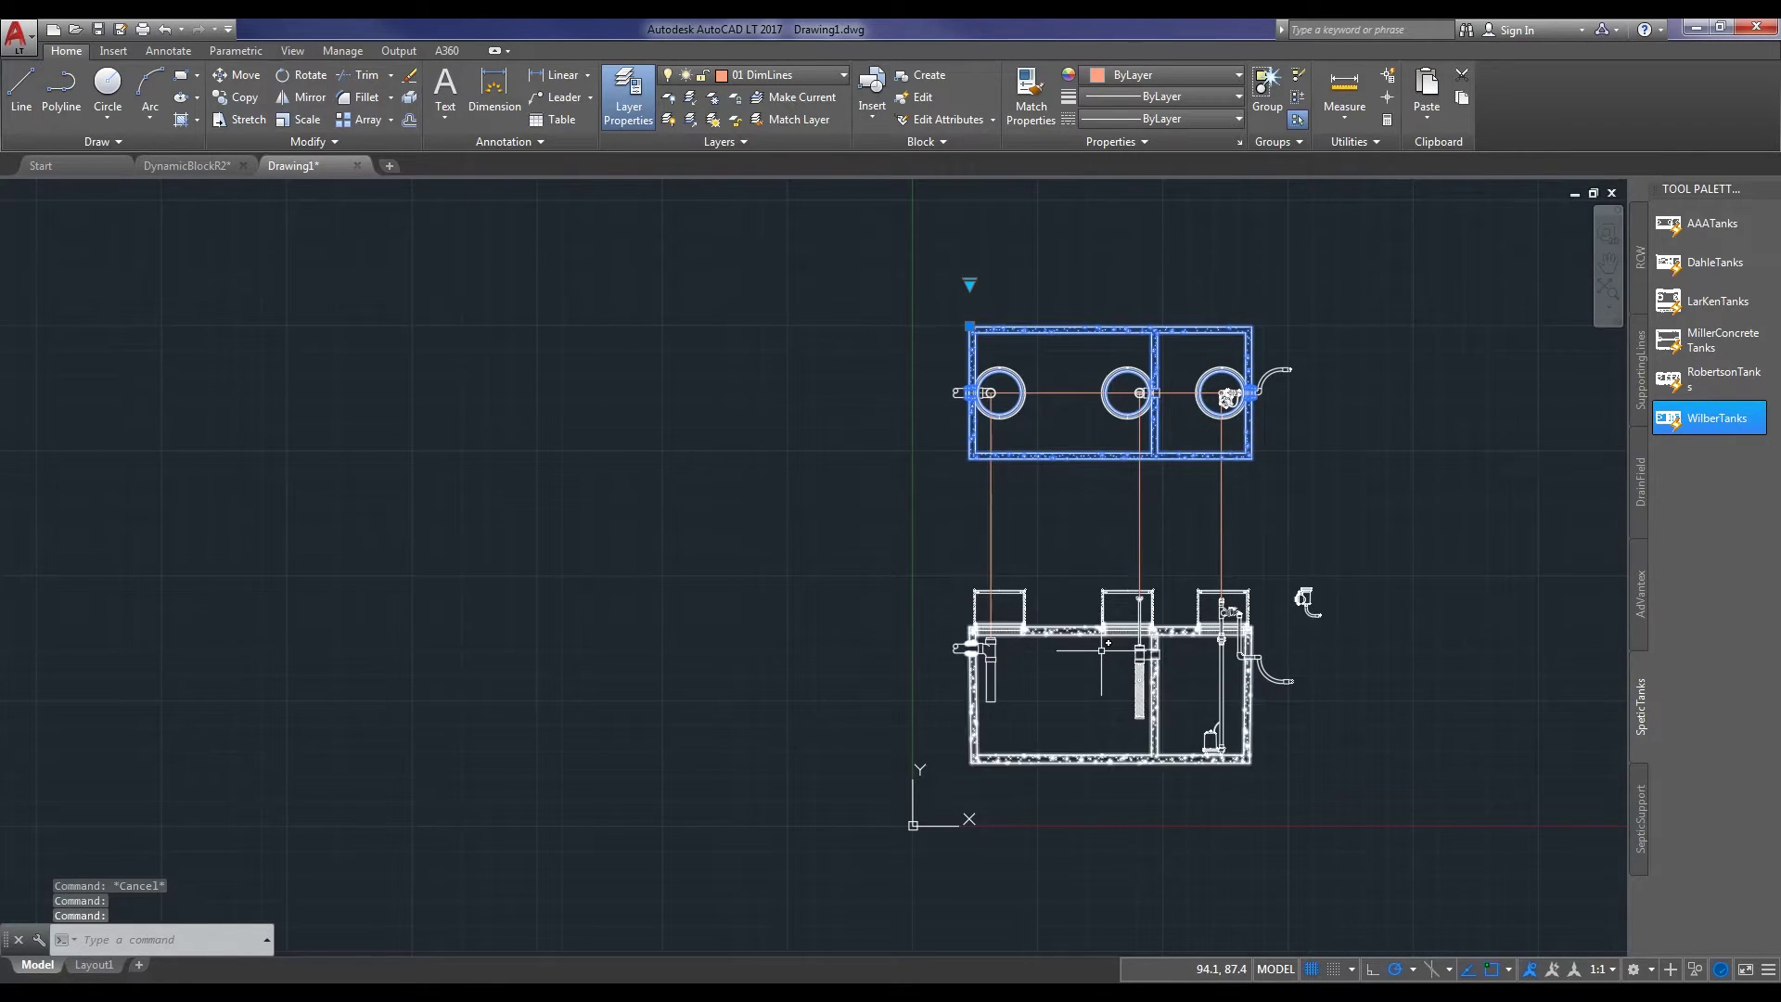
{"action": "key", "text": "Escape"}
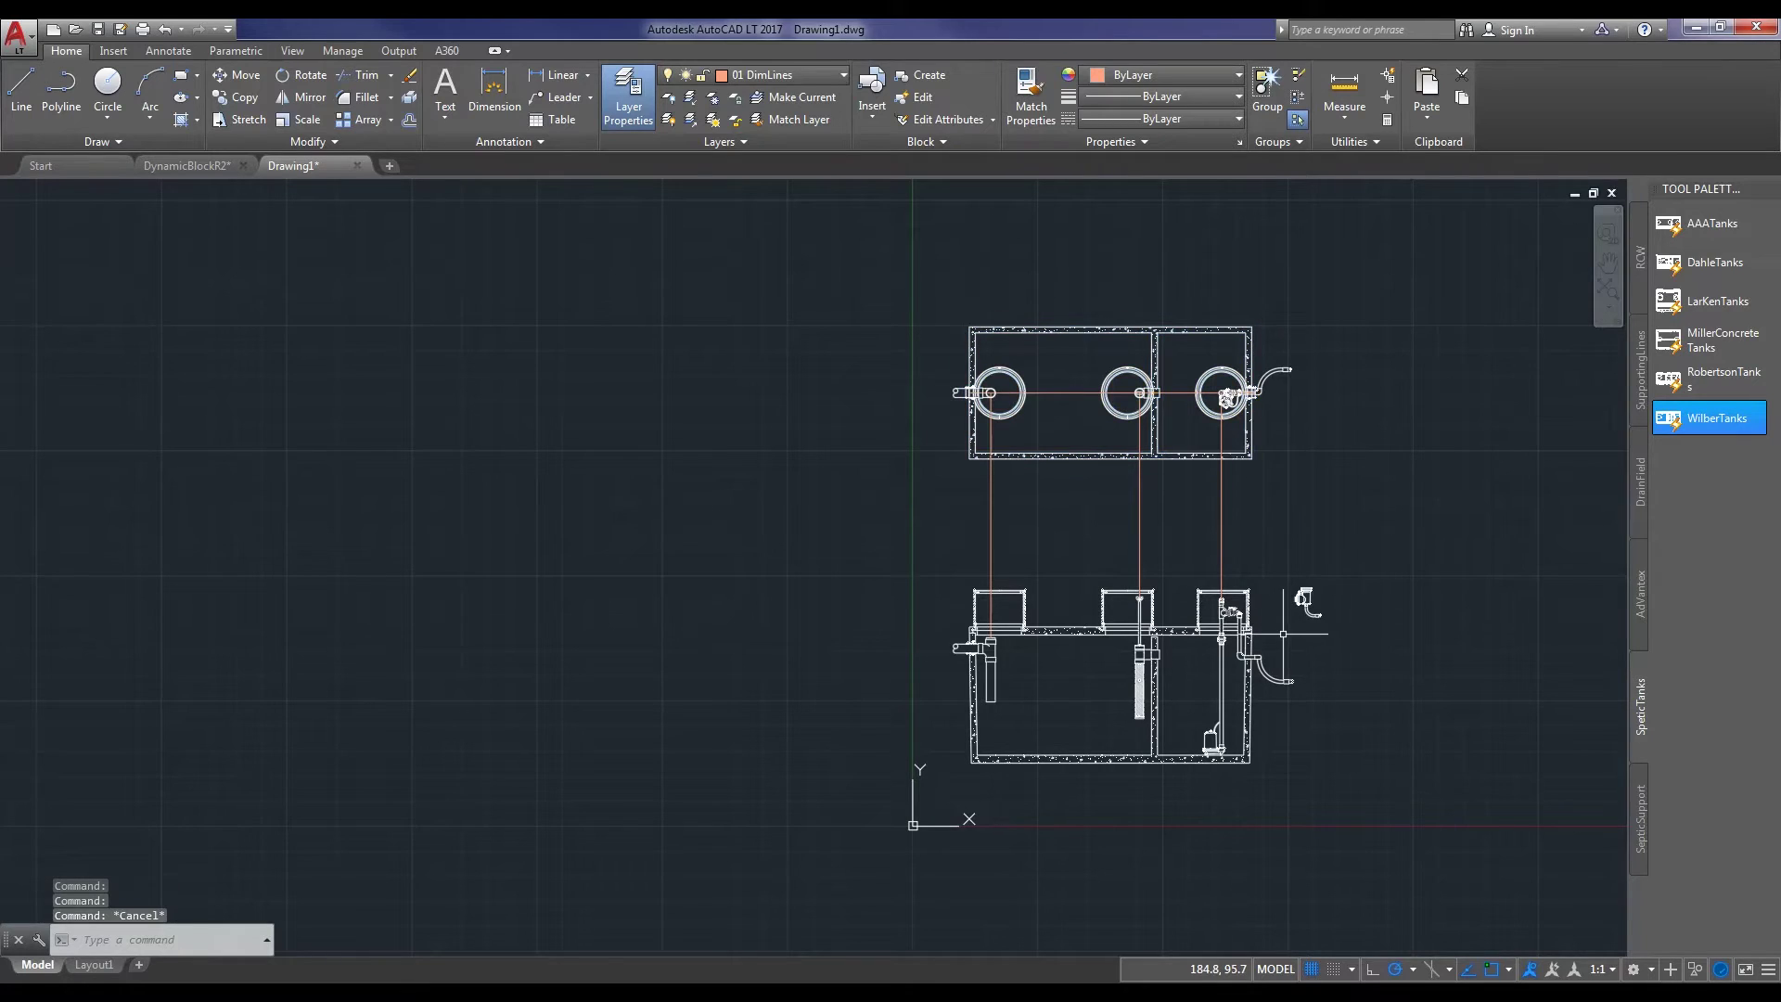
{"action": "scroll", "coordinate": [1282, 633], "scroll_direction": "up", "scroll_amount": 6}
{"action": "middle_click_drag", "start_coordinate": [1257, 676], "coordinate": [1253, 524]}
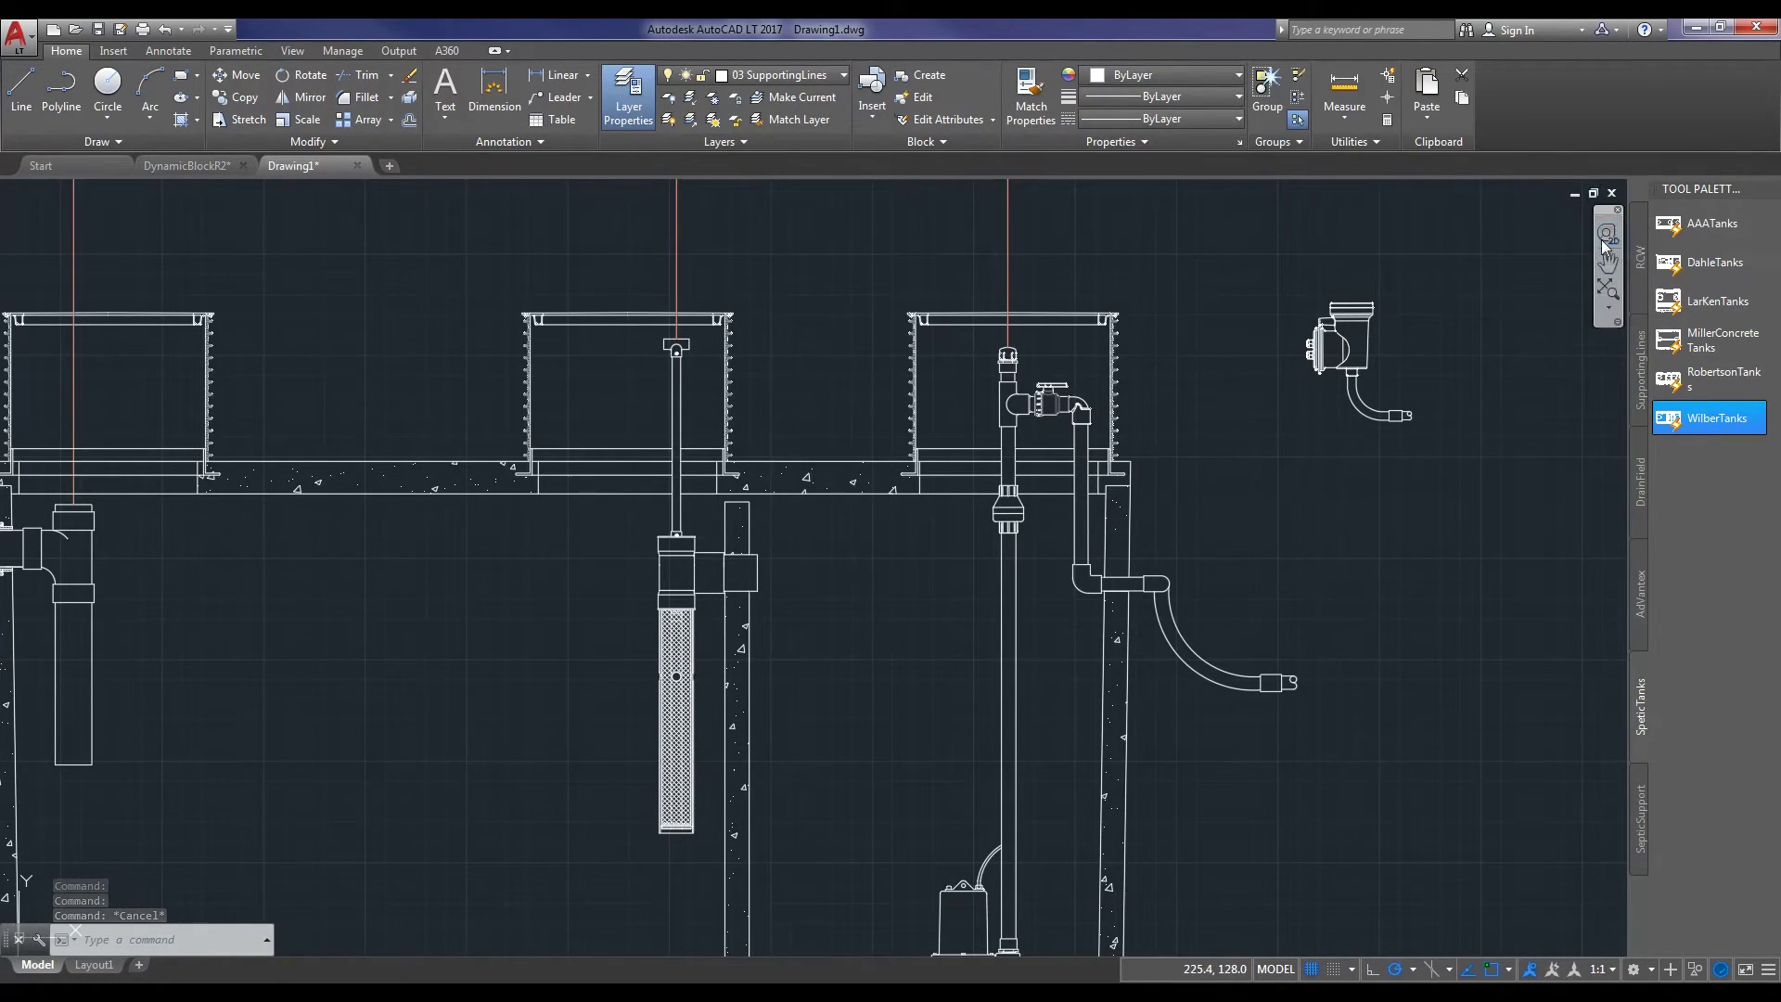
Place a PenetrationFitting beside the horizontal pipe and switch it to PressSealBoot1.25".
{"action": "left_click", "coordinate": [1640, 345]}
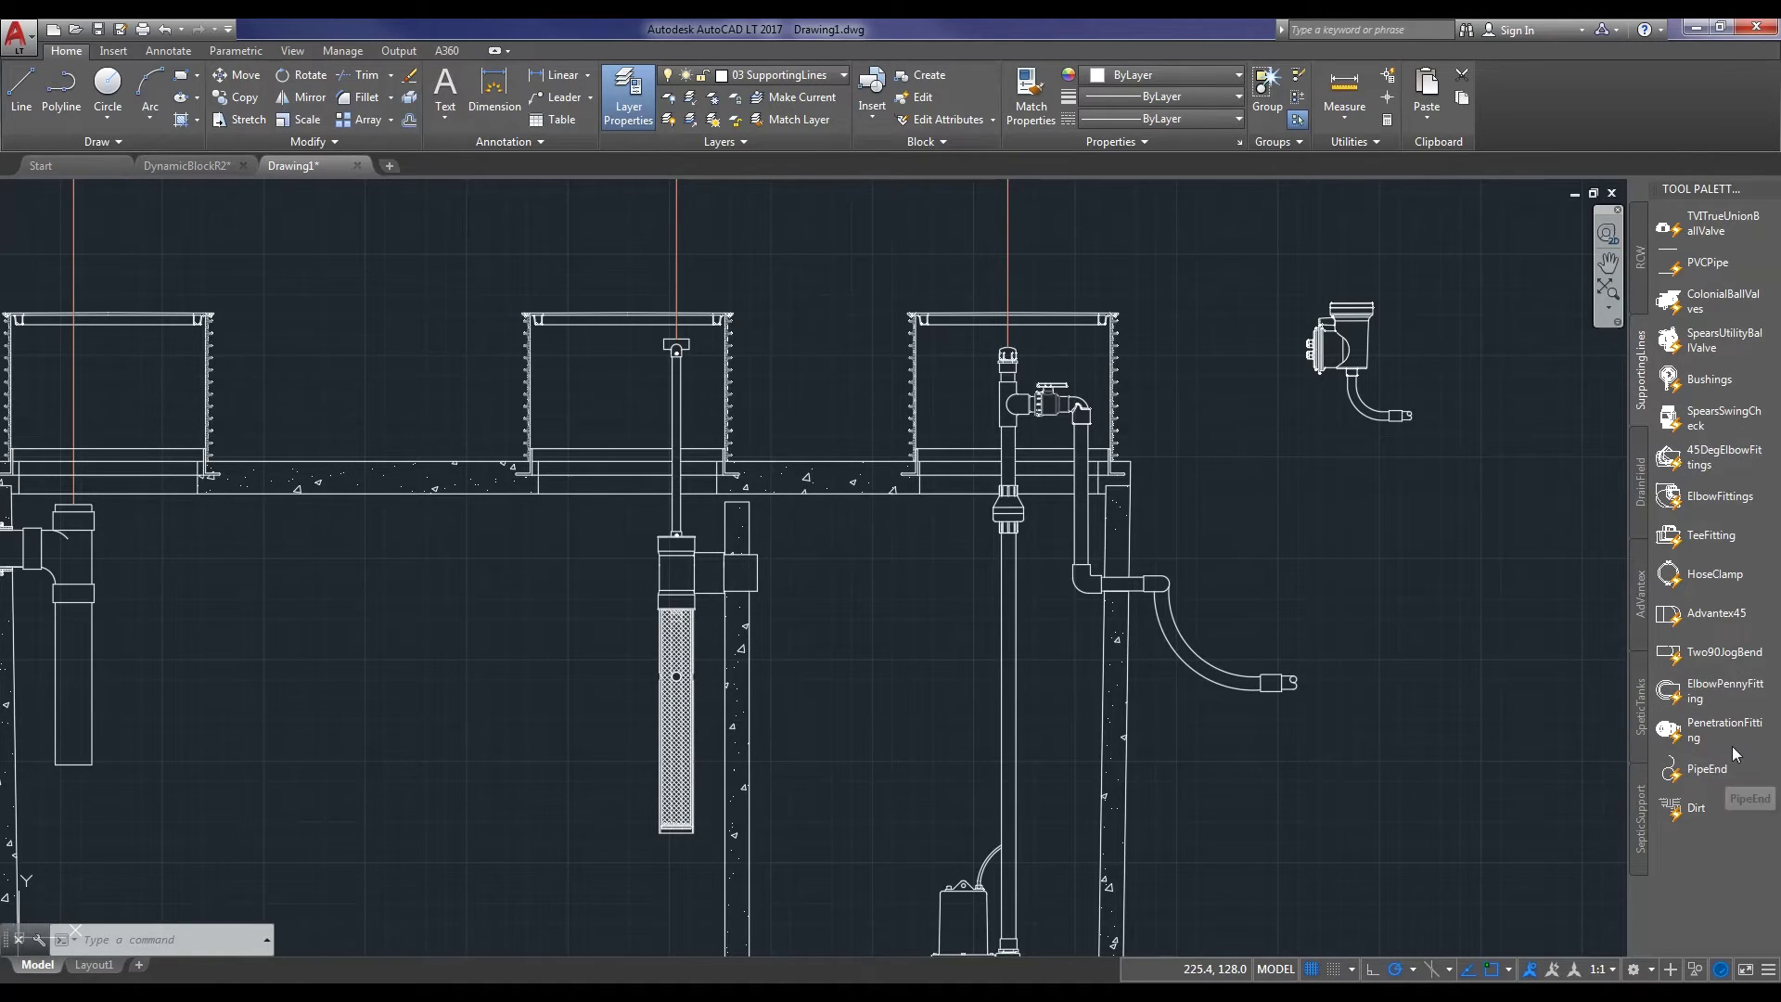
{"action": "left_click", "coordinate": [1723, 732]}
{"action": "scroll", "coordinate": [1221, 615], "scroll_direction": "up", "scroll_amount": 4}
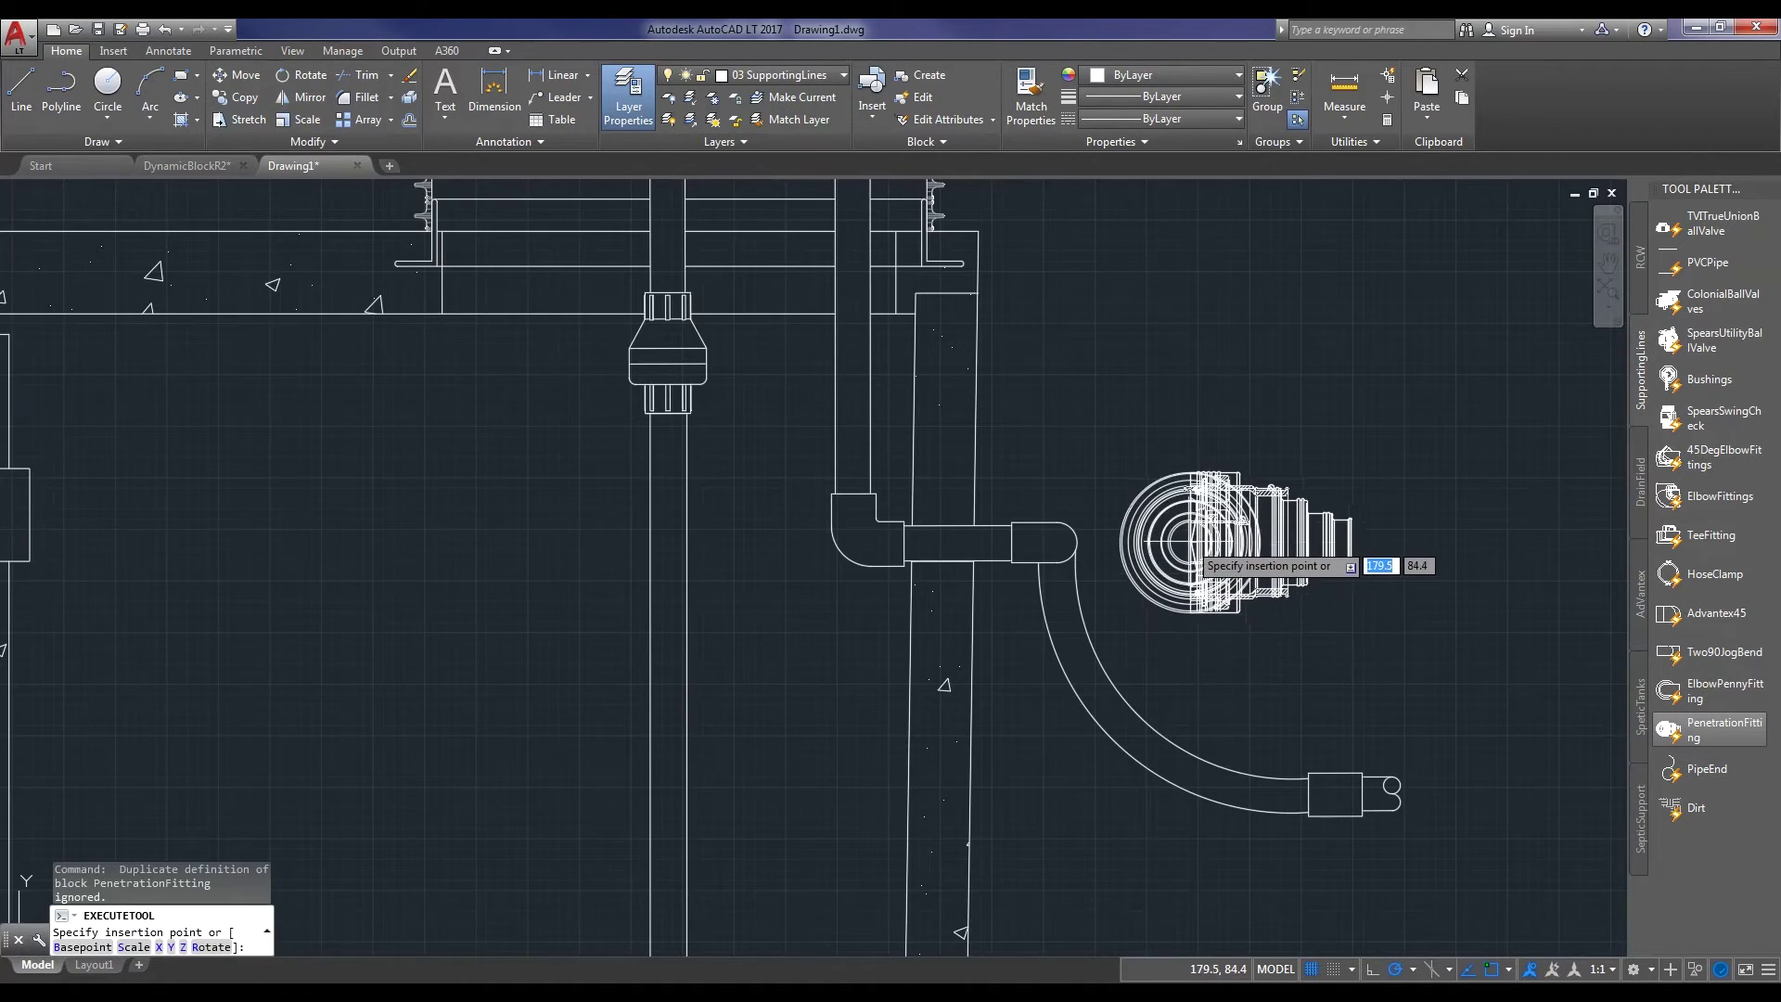
{"action": "left_click", "coordinate": [1202, 560]}
{"action": "left_click", "coordinate": [1371, 636]}
{"action": "left_click", "coordinate": [1204, 436]}
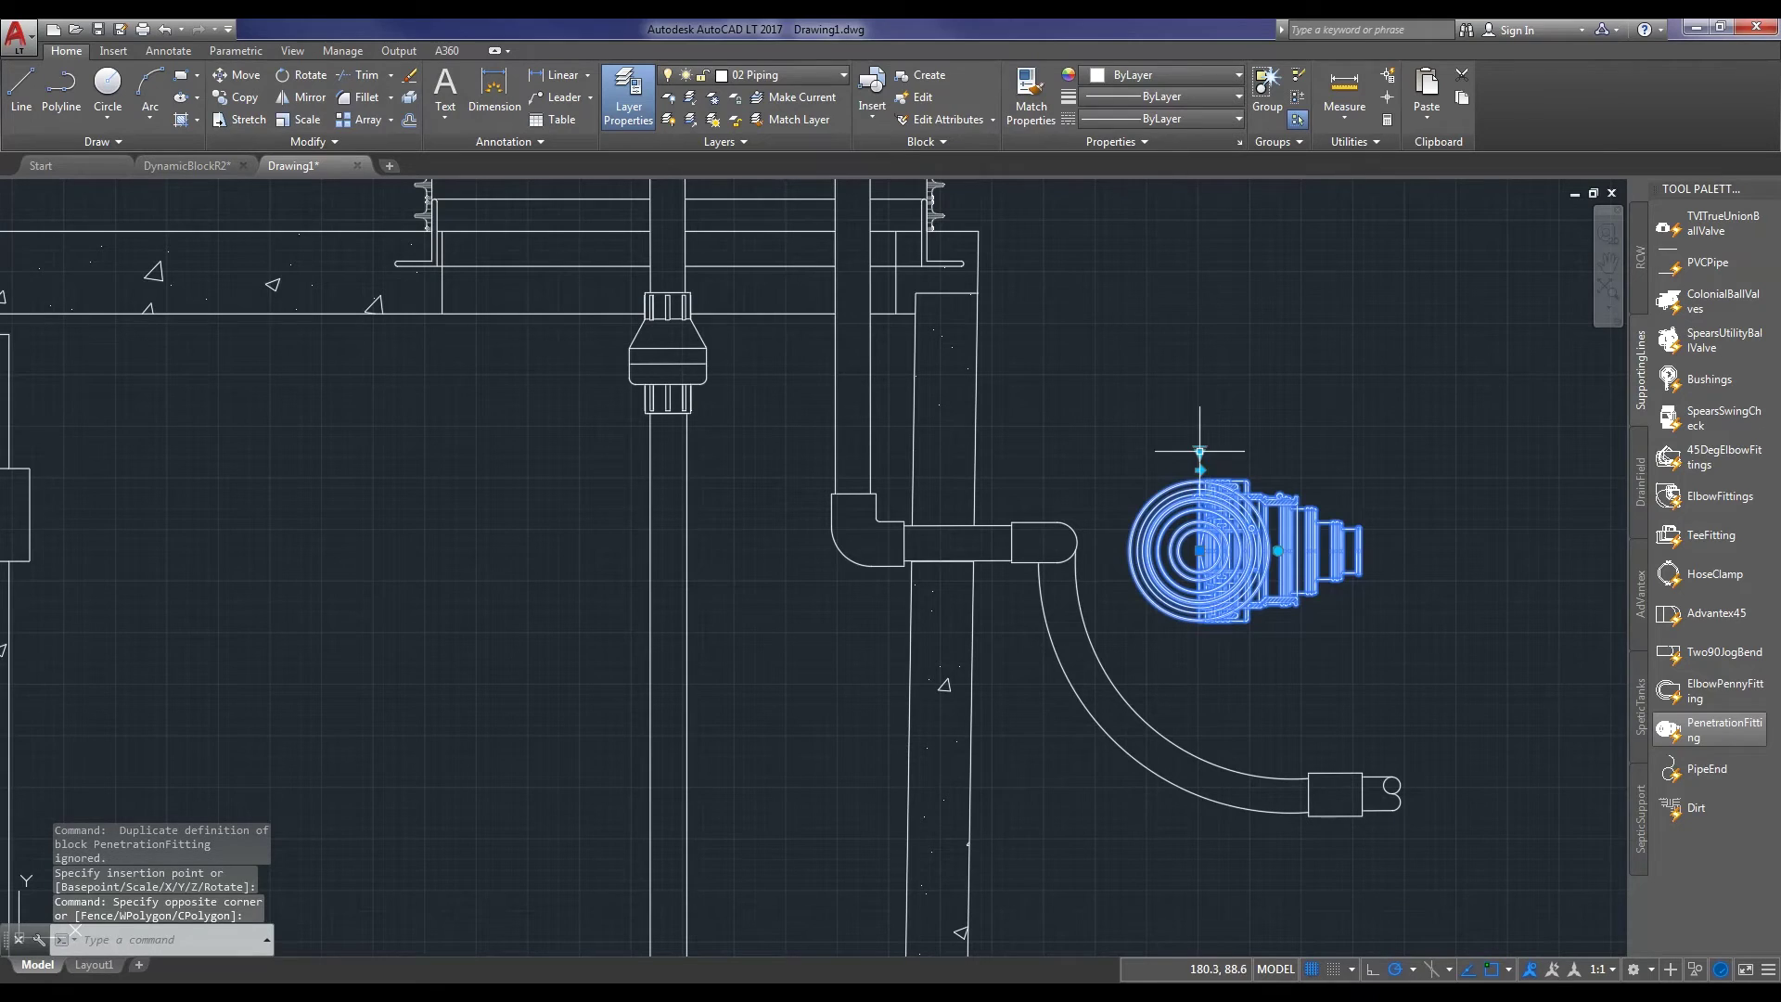
{"action": "left_click", "coordinate": [1199, 452]}
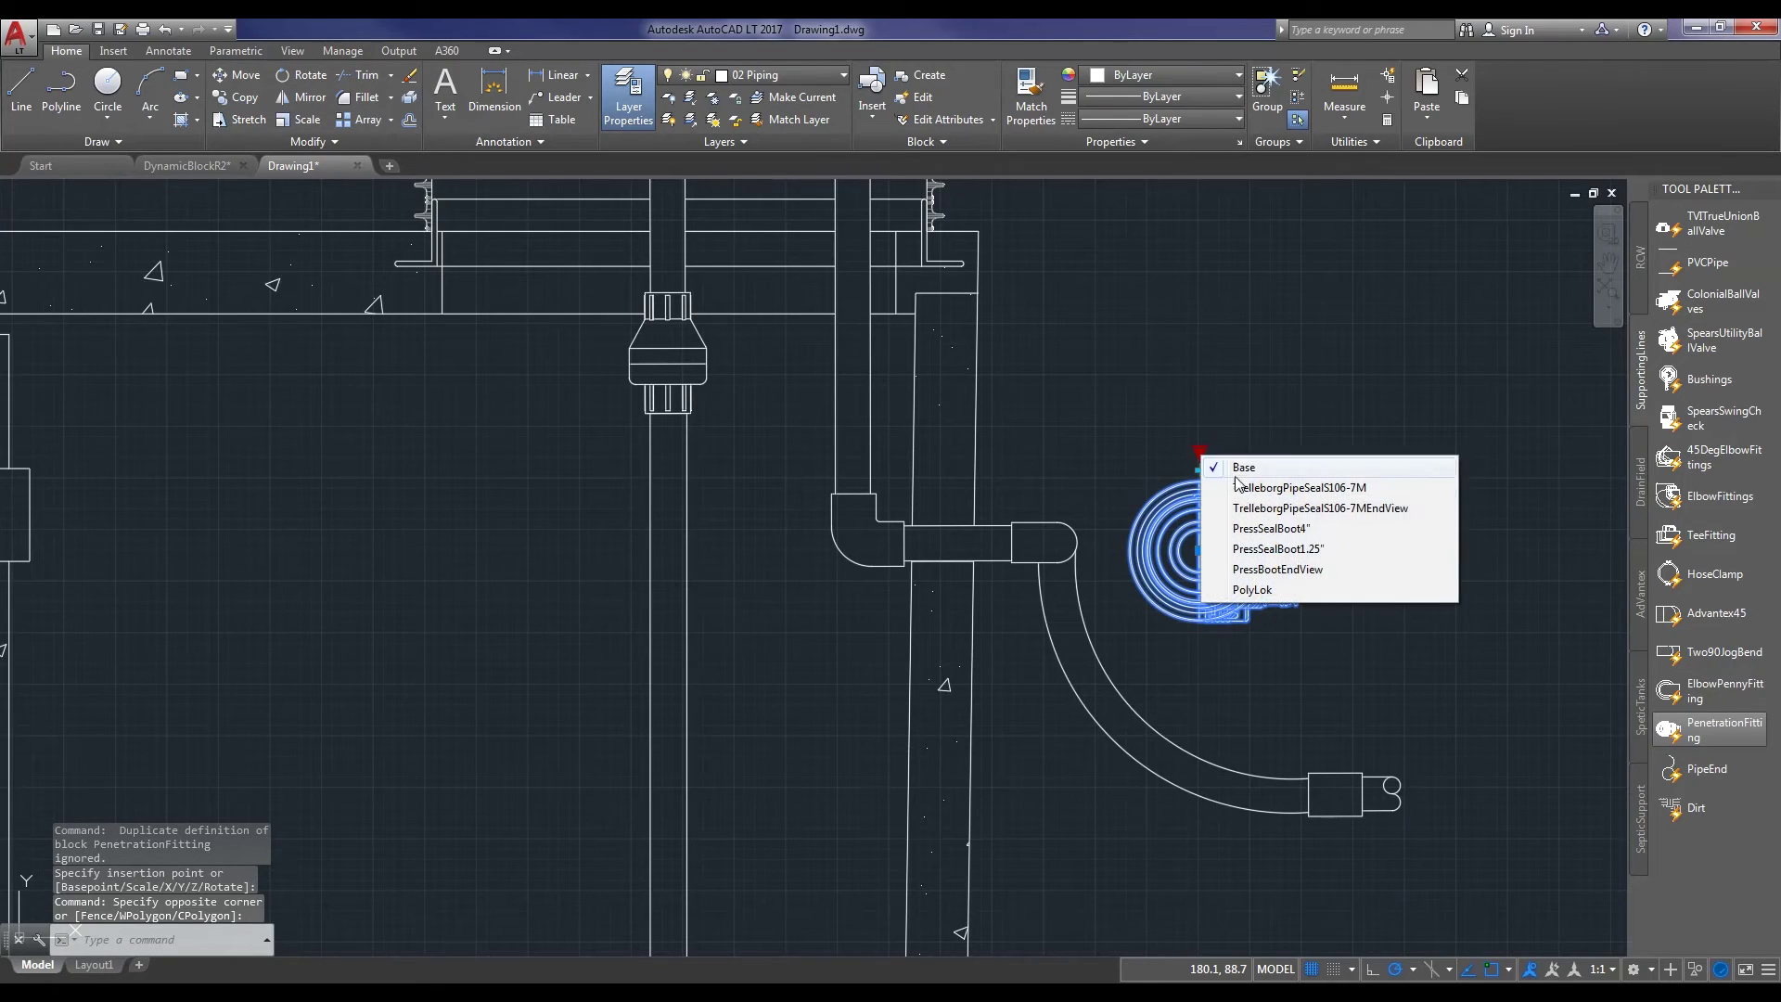
{"action": "left_click", "coordinate": [1295, 550]}
{"action": "left_click", "coordinate": [1199, 550]}
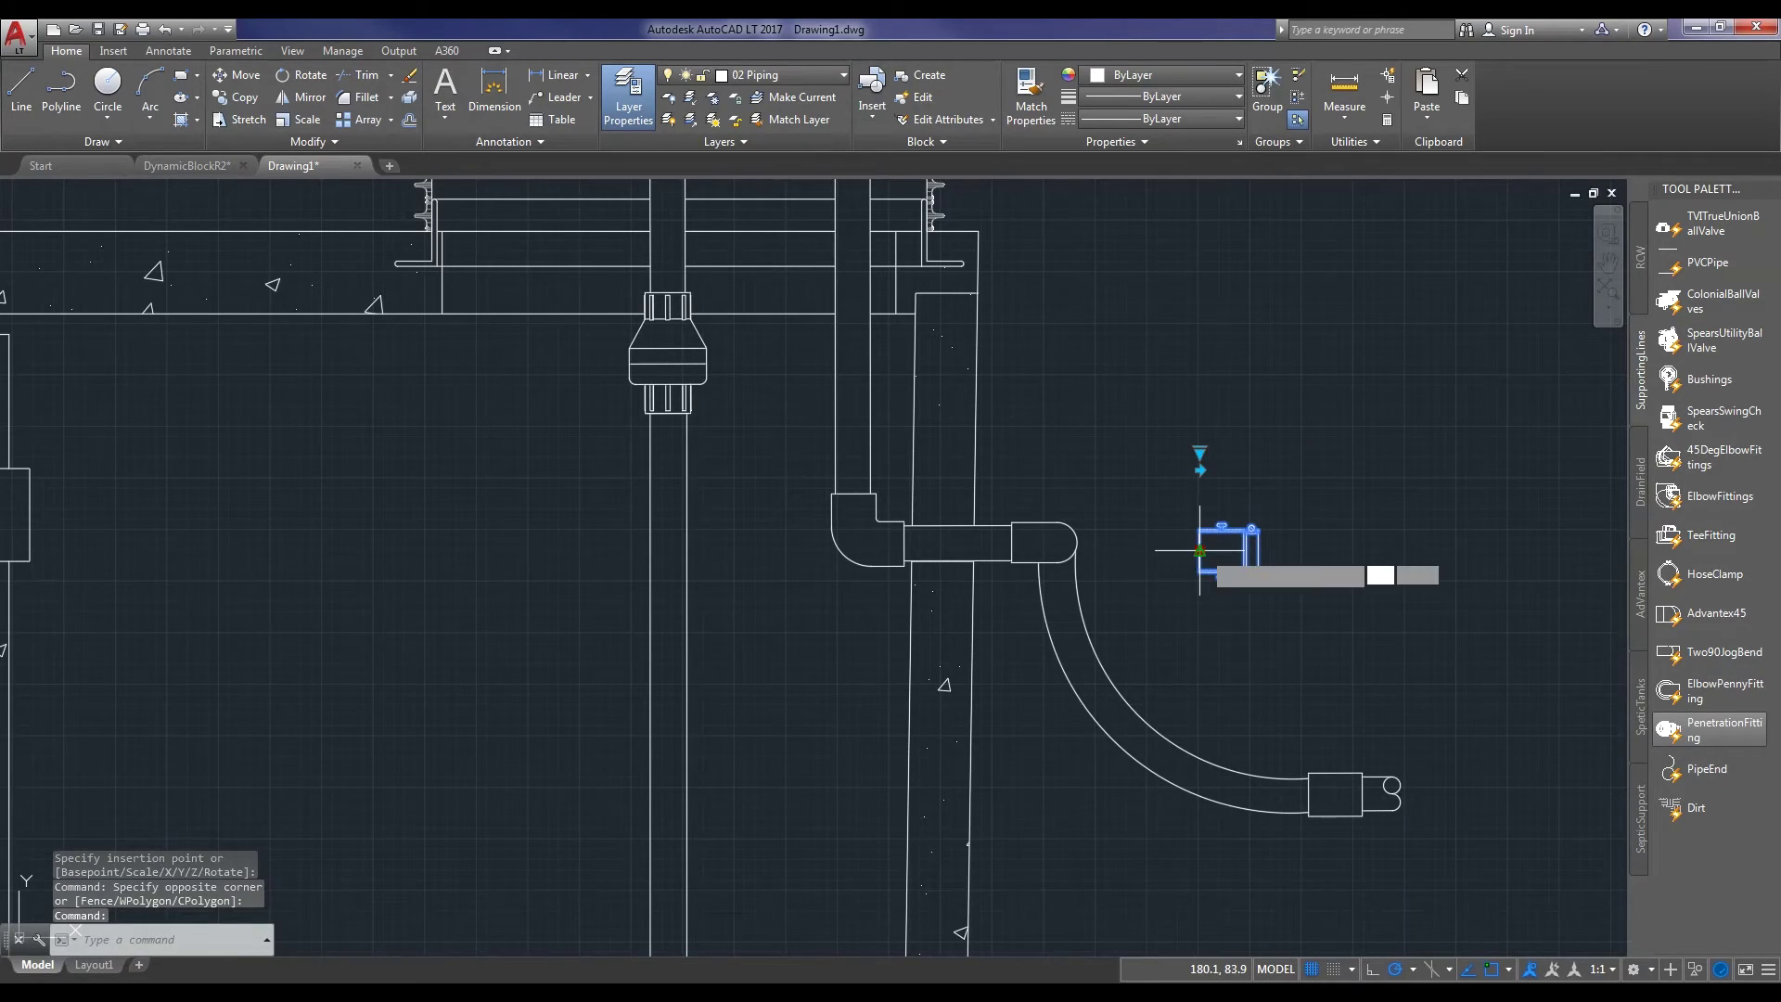
{"action": "scroll", "coordinate": [928, 517], "scroll_direction": "up", "scroll_amount": 8}
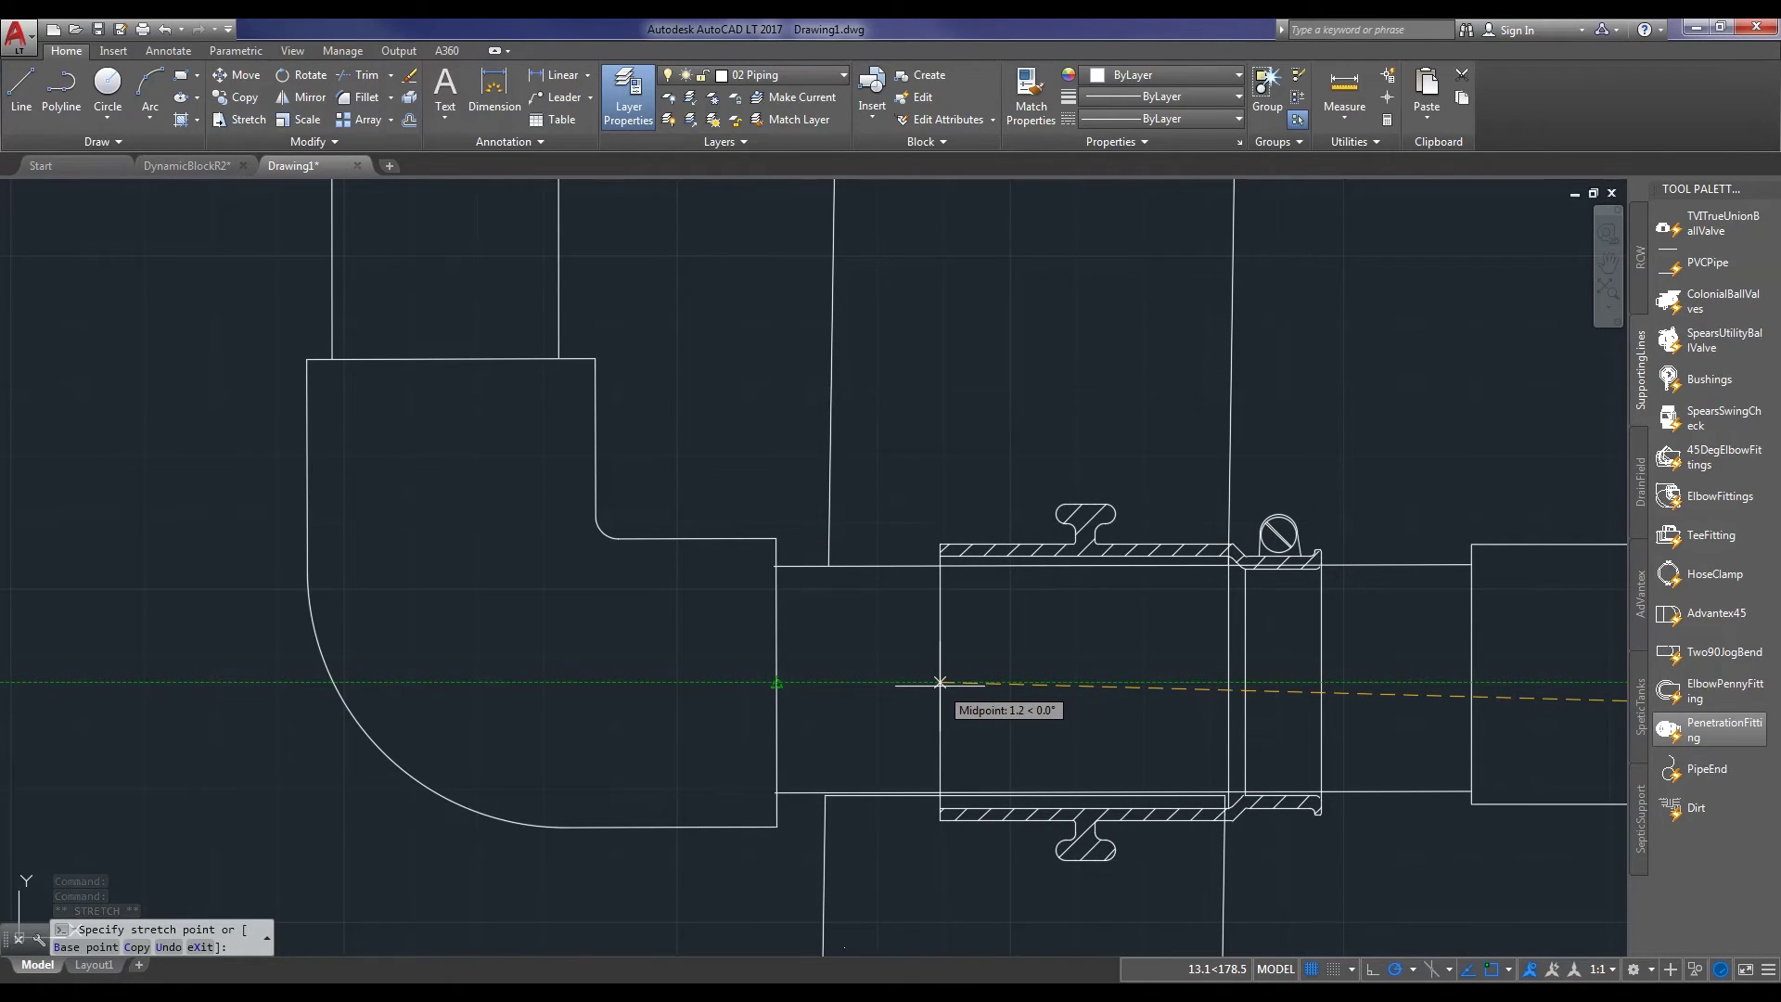
Finish seating the 1.25" press seal boot on the pipe at the wall and check its layer.
{"action": "key", "text": "Escape"}
{"action": "key", "text": "Escape"}
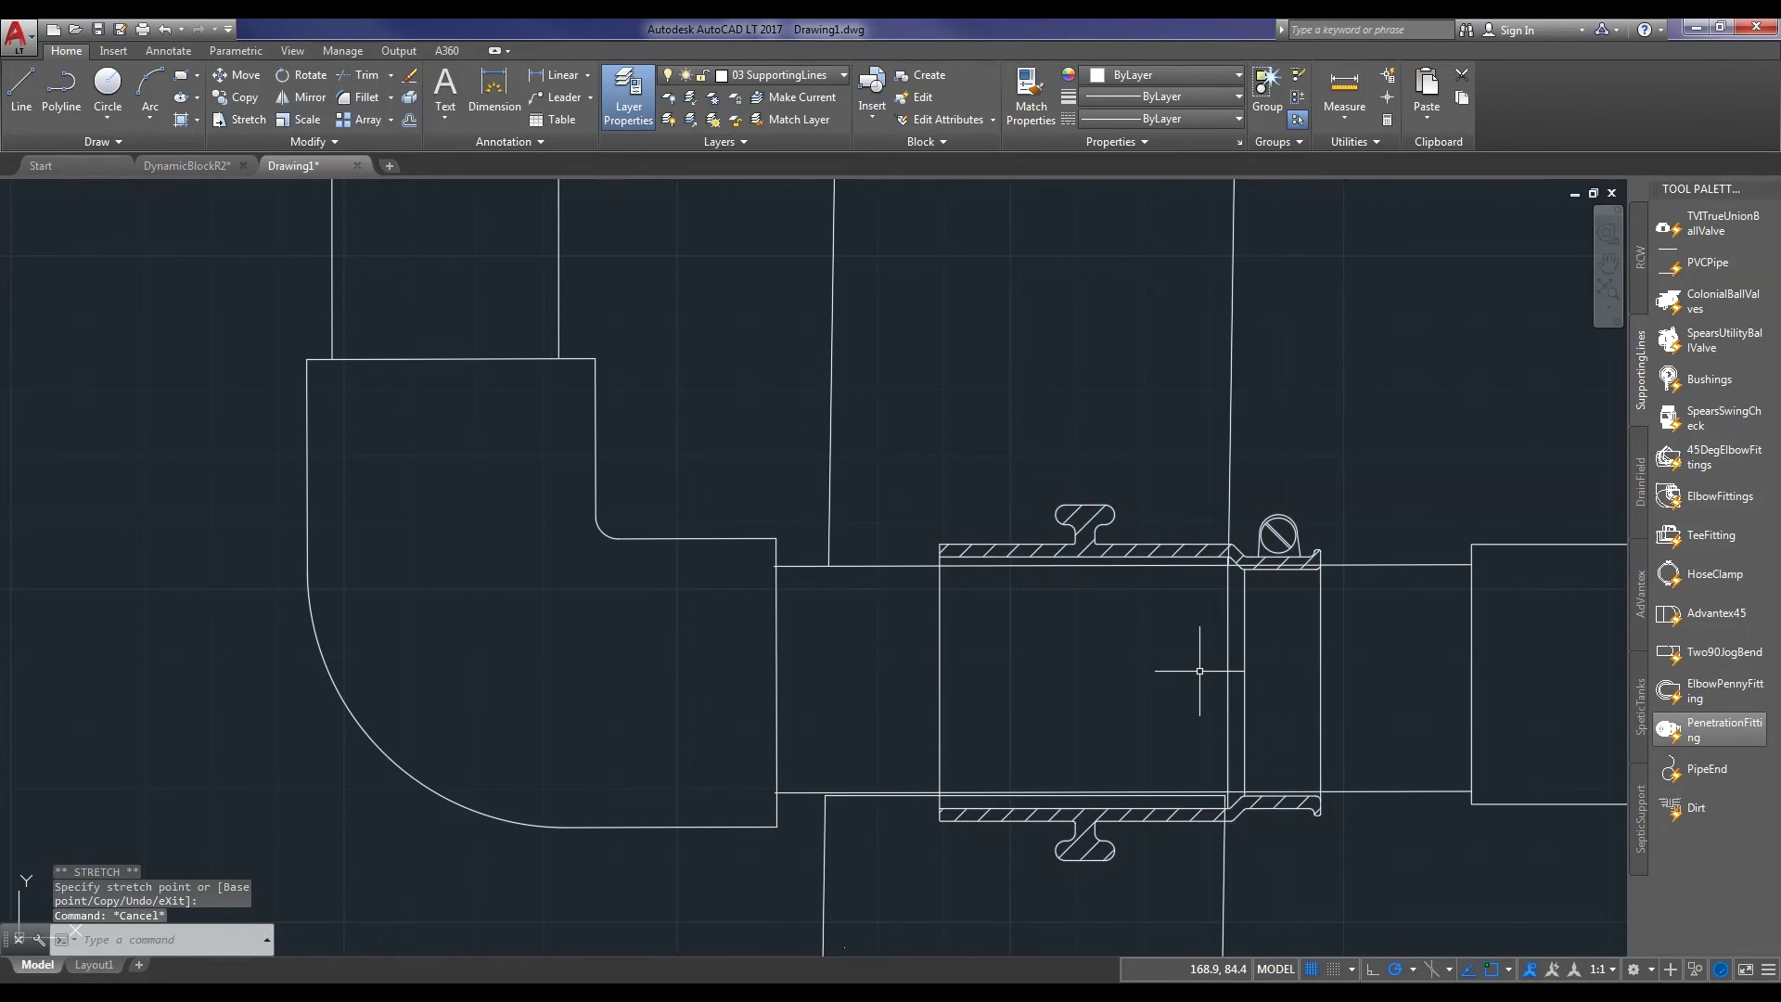
{"action": "scroll", "coordinate": [1199, 669], "scroll_direction": "down", "scroll_amount": 4}
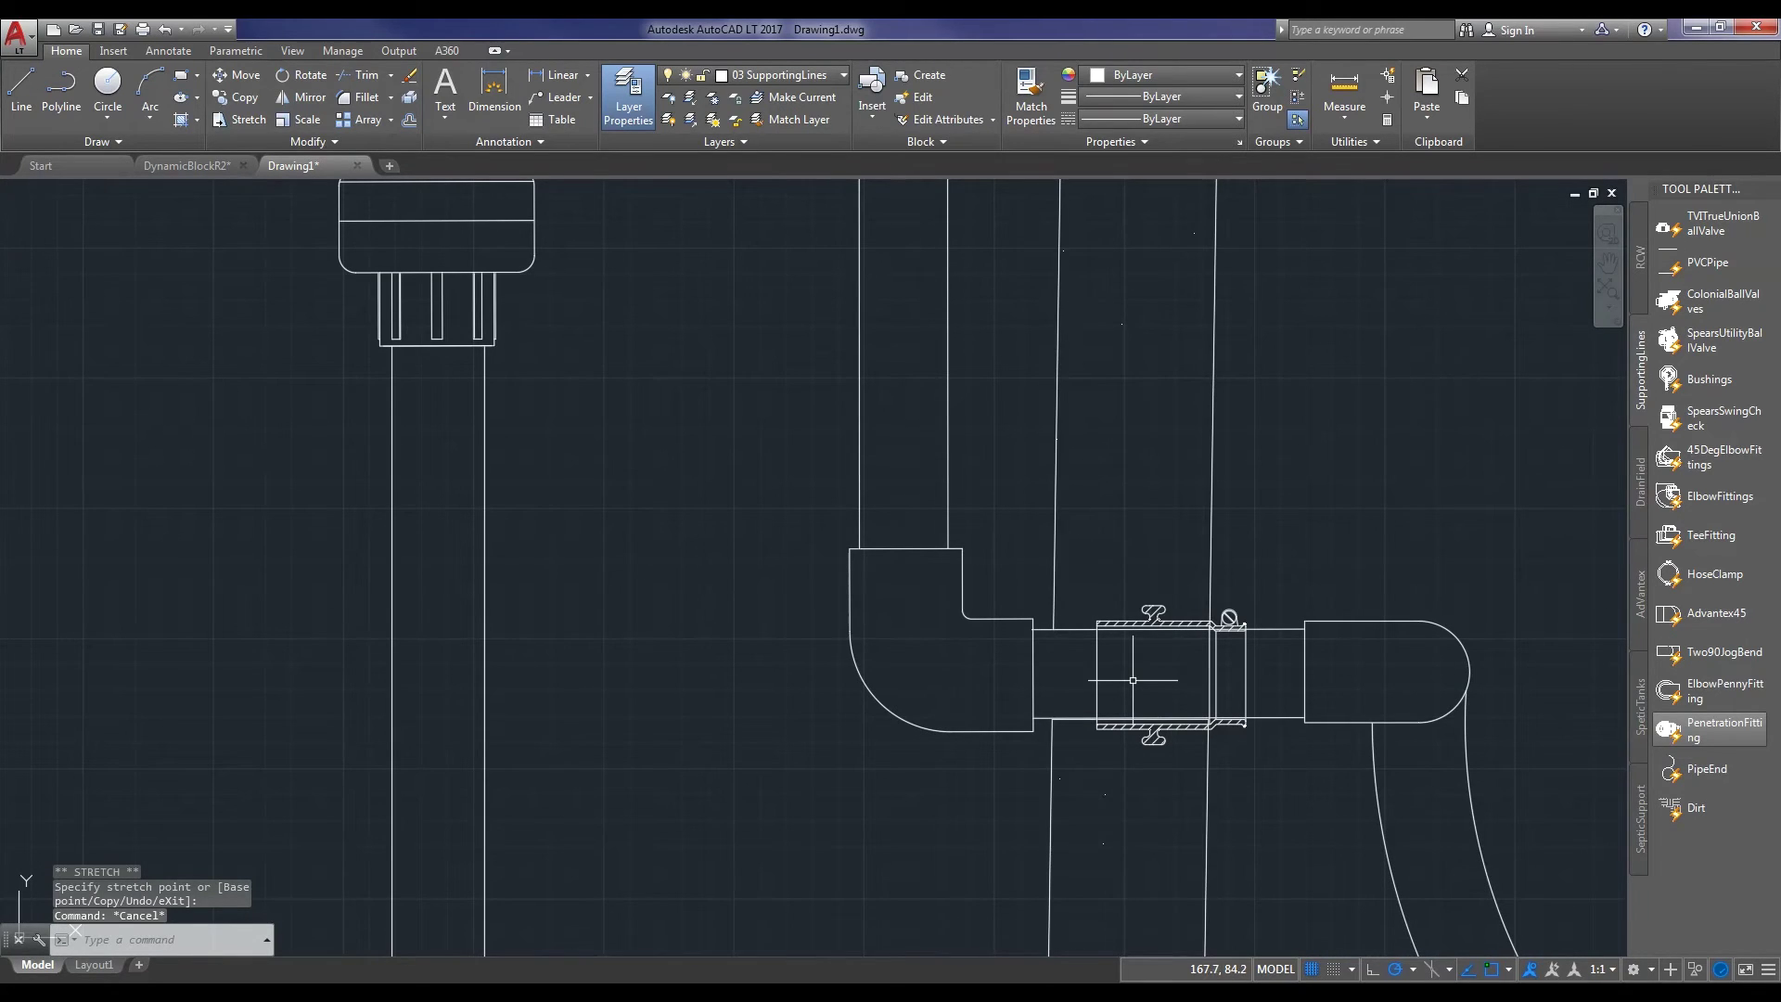
{"action": "left_click", "coordinate": [1143, 683]}
{"action": "left_click", "coordinate": [1100, 677]}
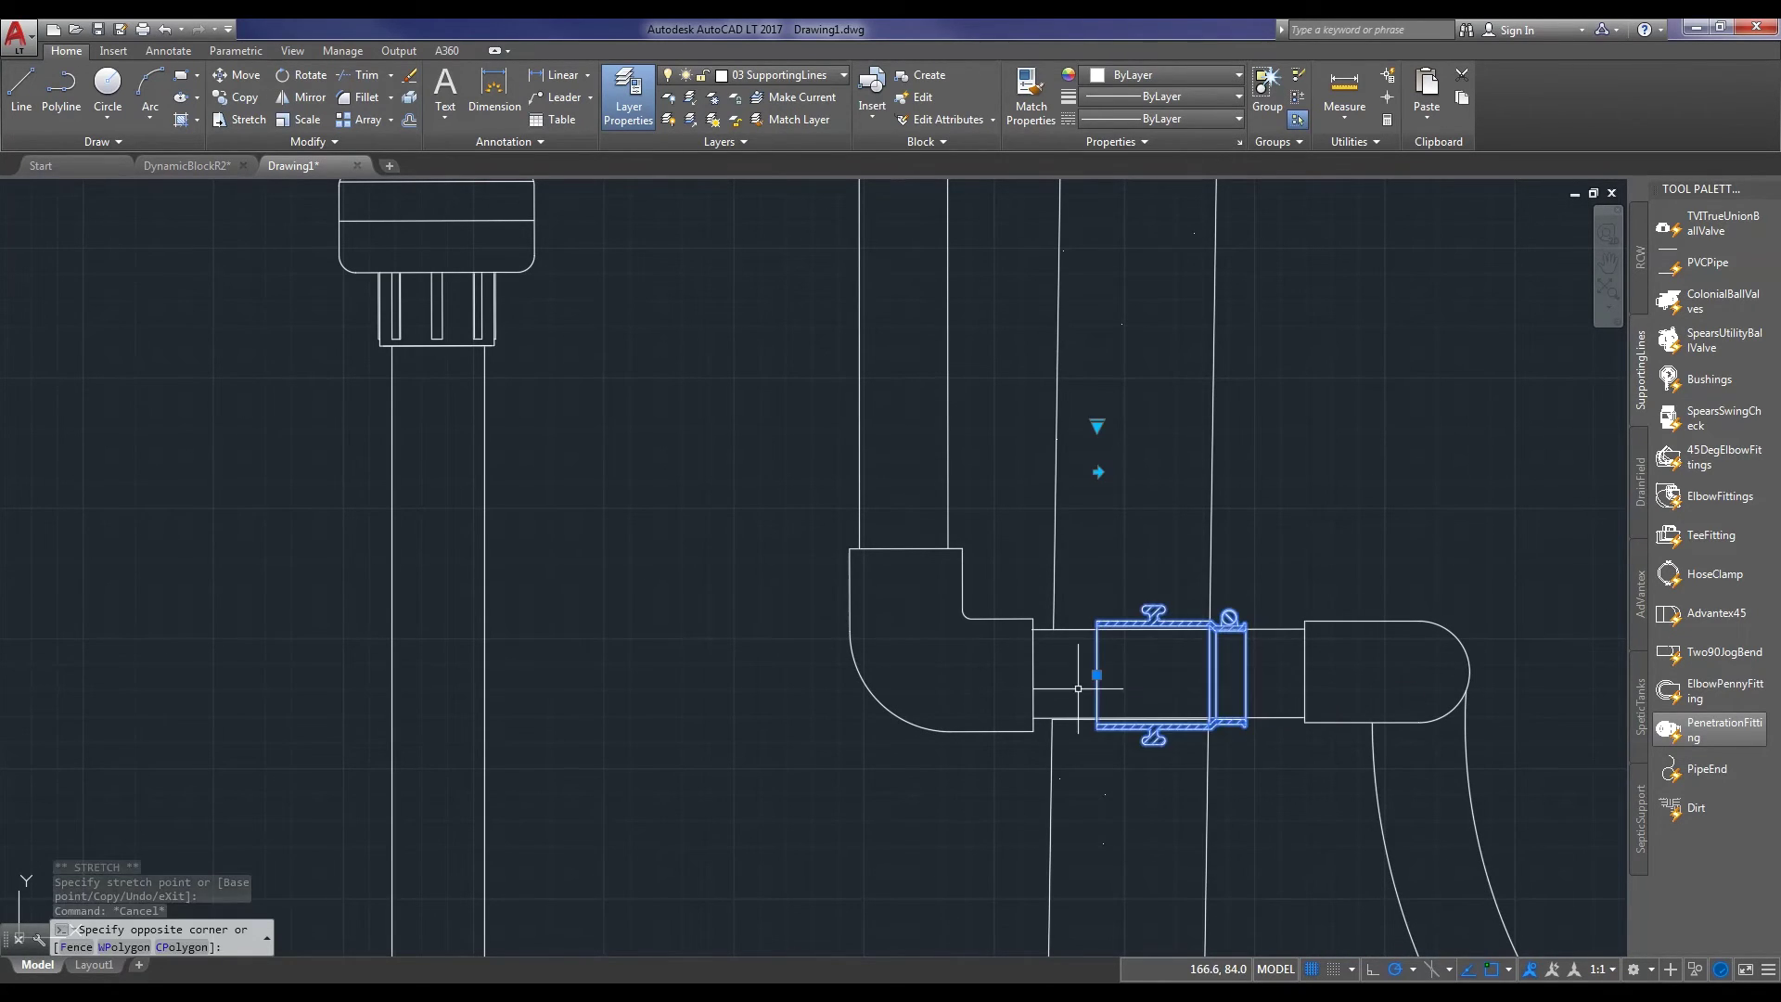
{"action": "key", "text": "Escape"}
Zoom out and pan to review the pump, well and tank tops with the placed boot.
{"action": "scroll", "coordinate": [1136, 677], "scroll_direction": "down", "scroll_amount": 3}
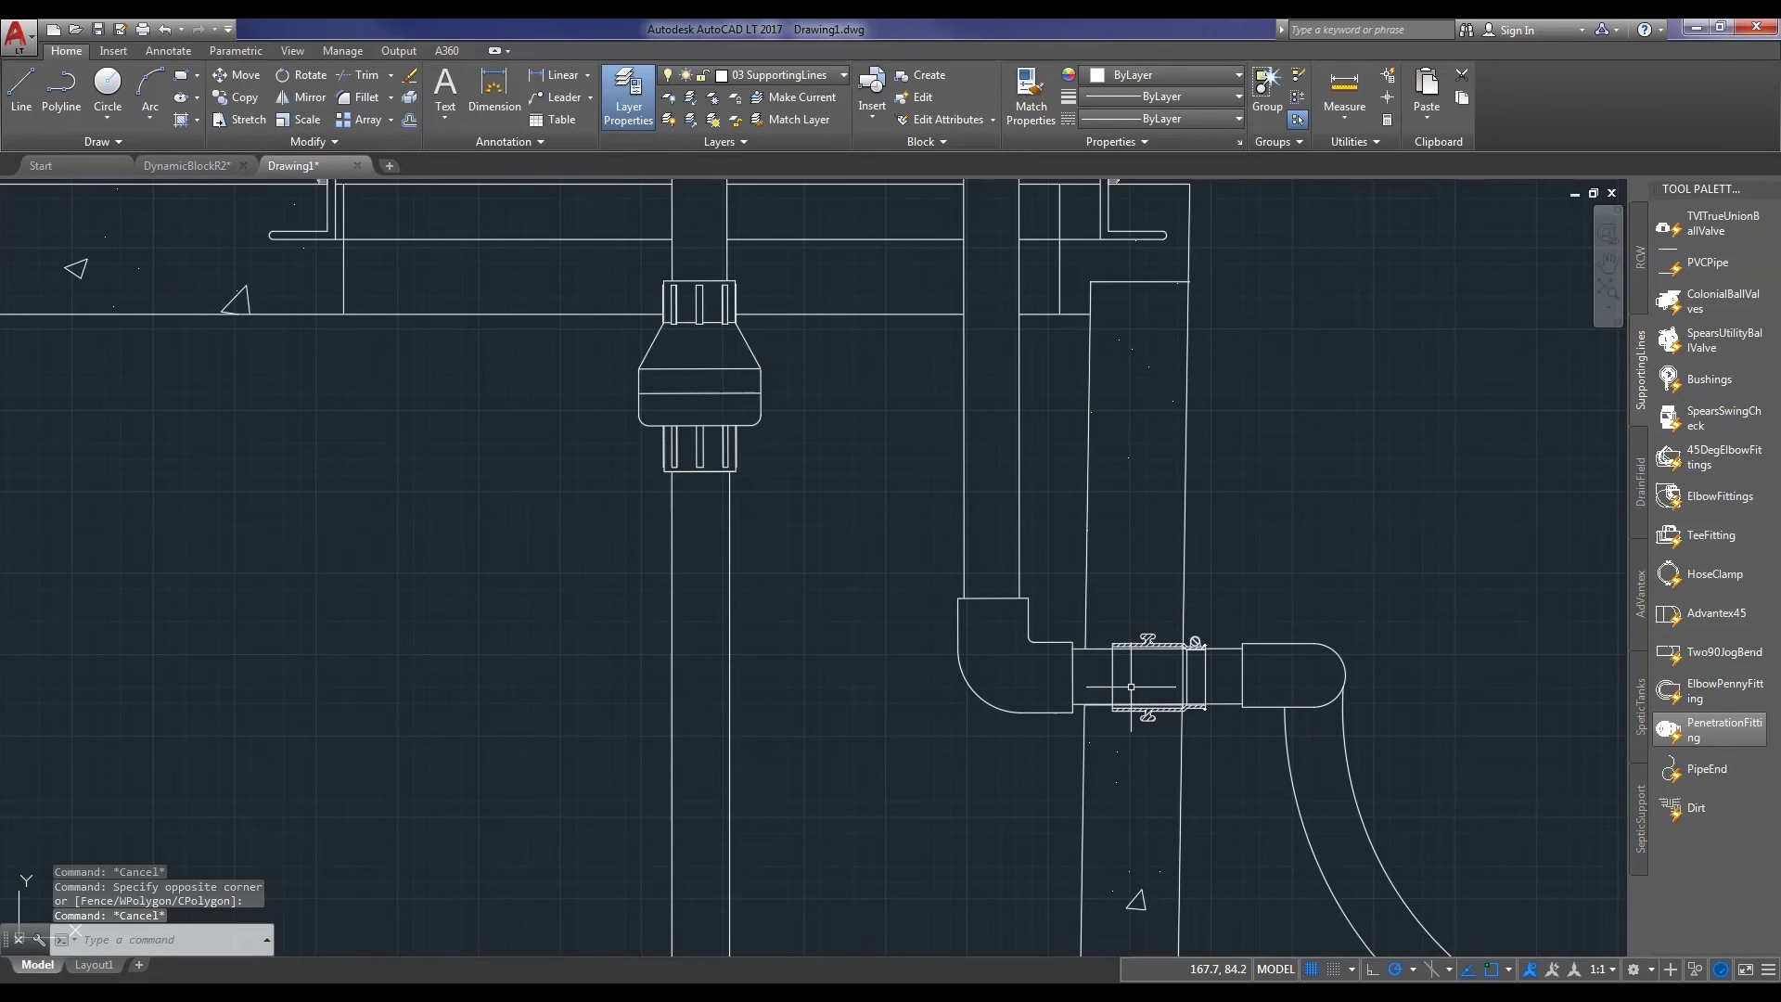
{"action": "scroll", "coordinate": [1130, 686], "scroll_direction": "down", "scroll_amount": 5}
{"action": "middle_click_drag", "start_coordinate": [1025, 832], "coordinate": [1217, 483]}
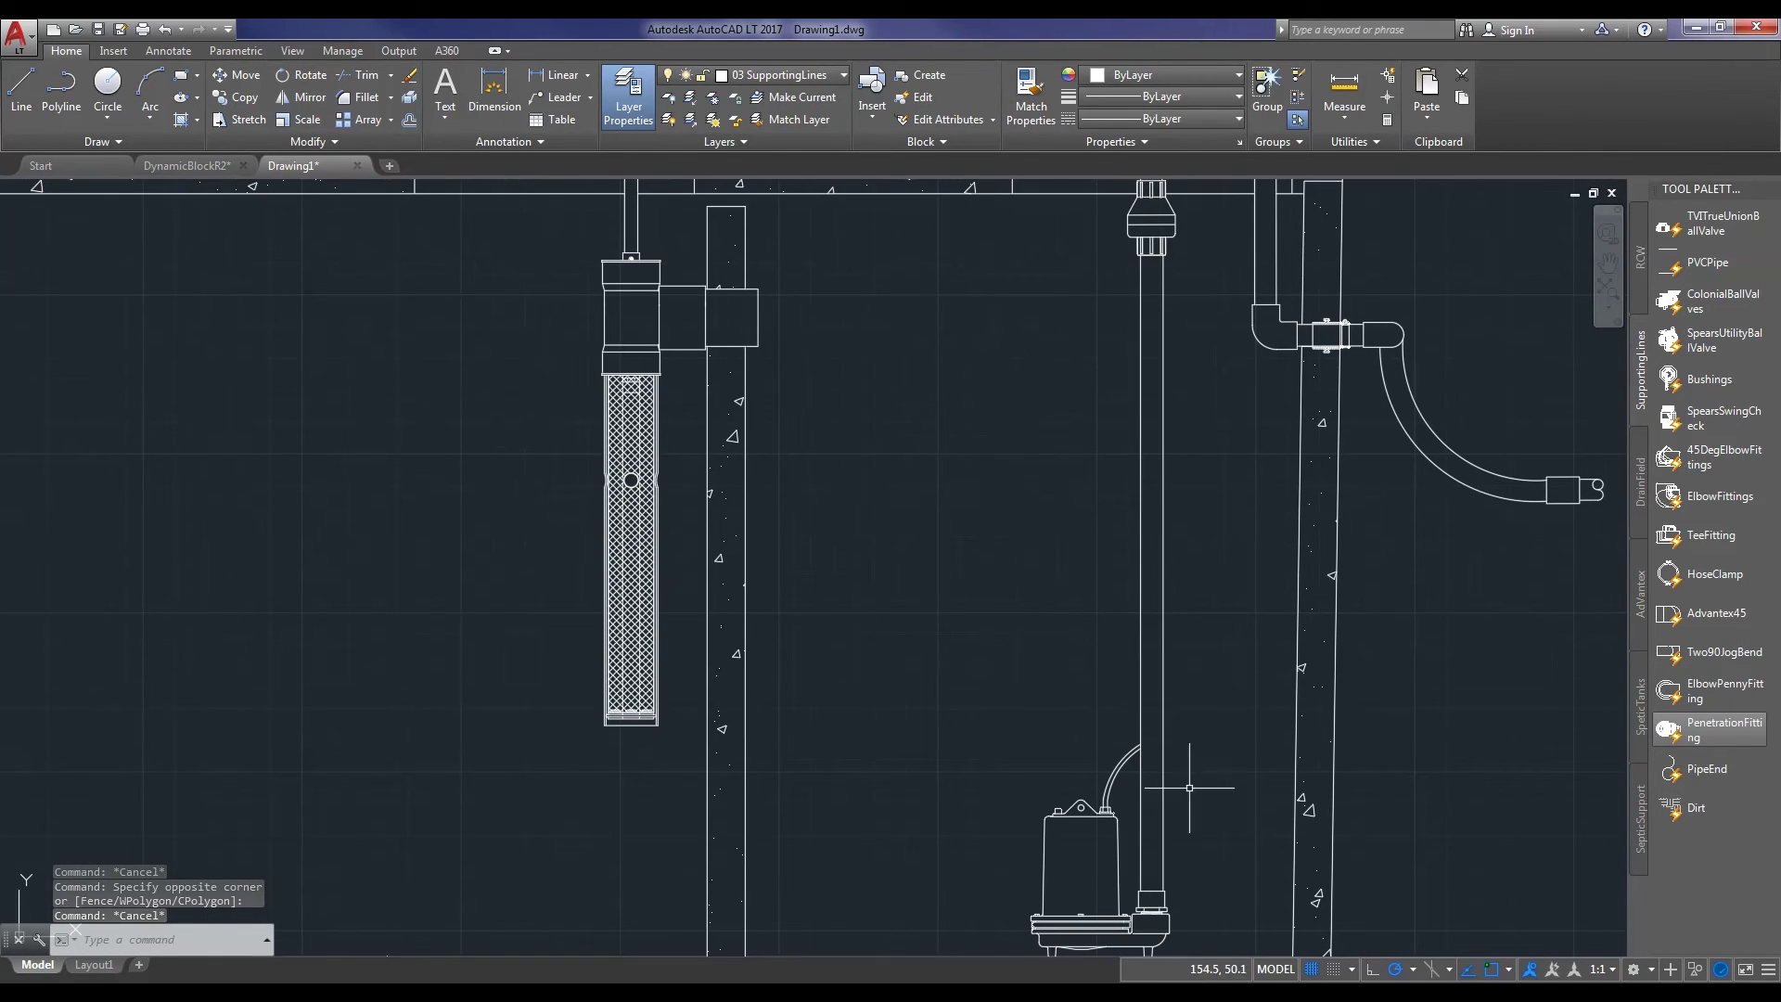
{"action": "scroll", "coordinate": [1194, 668], "scroll_direction": "down", "scroll_amount": 2}
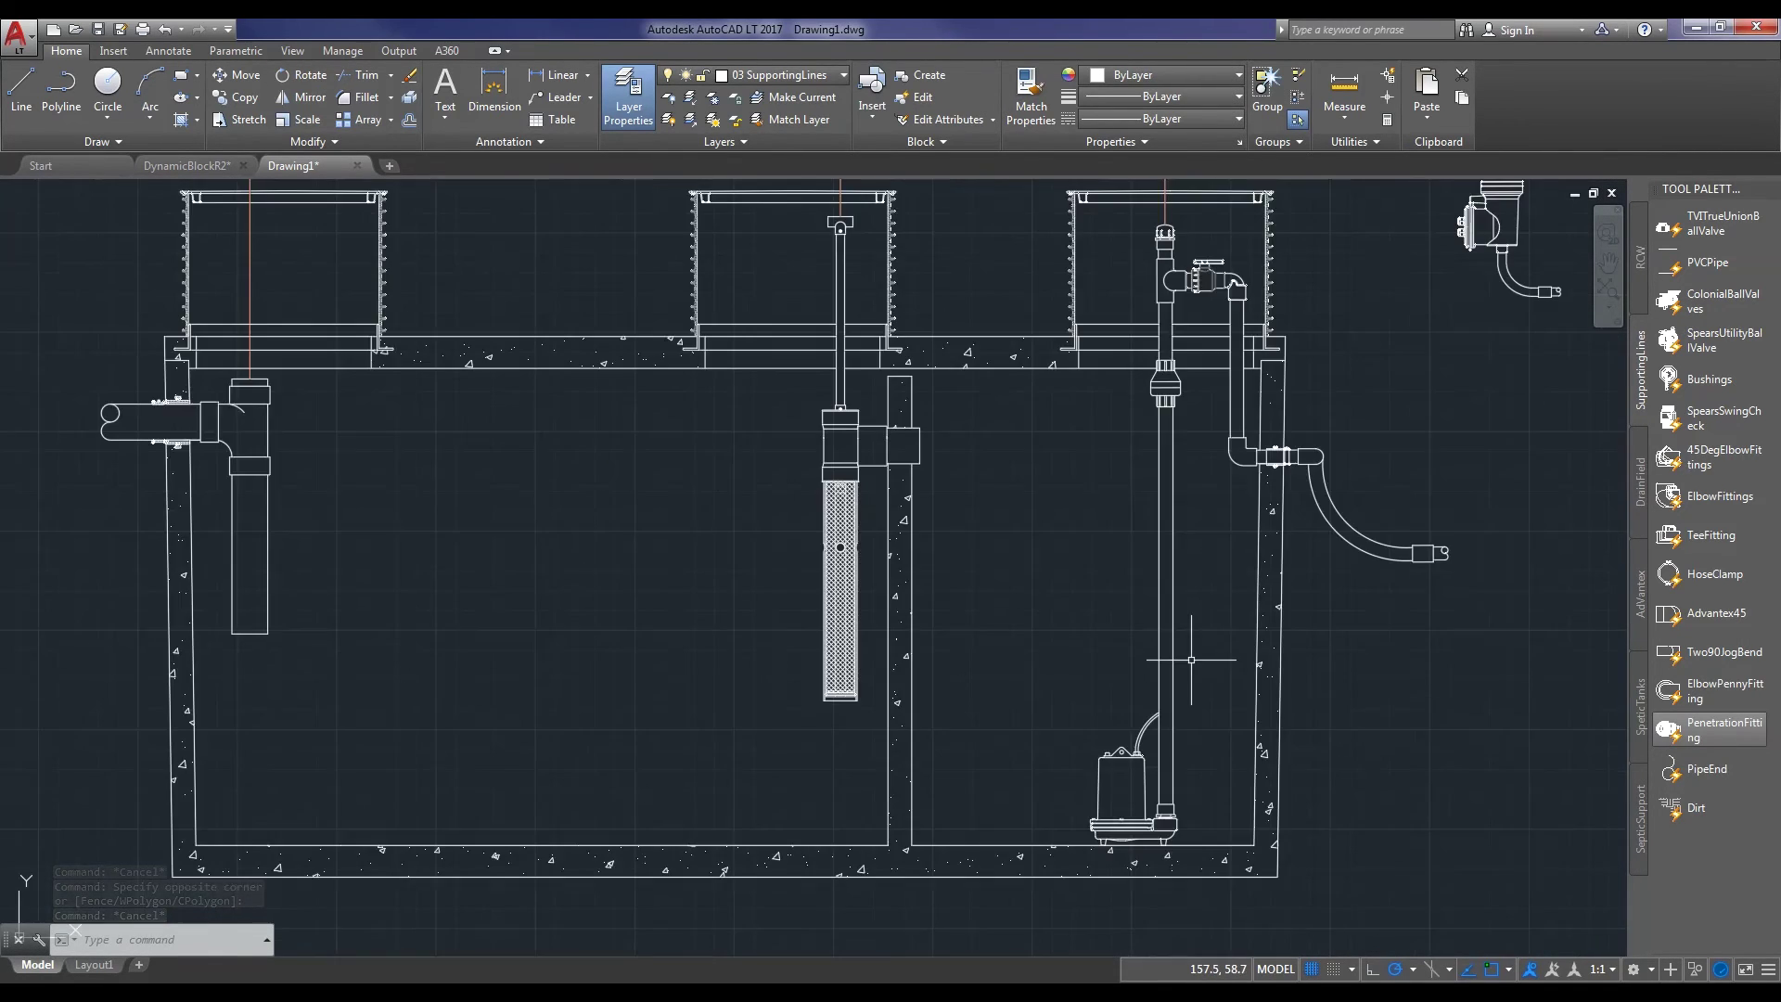
{"action": "middle_click_drag", "start_coordinate": [1292, 371], "coordinate": [1224, 592]}
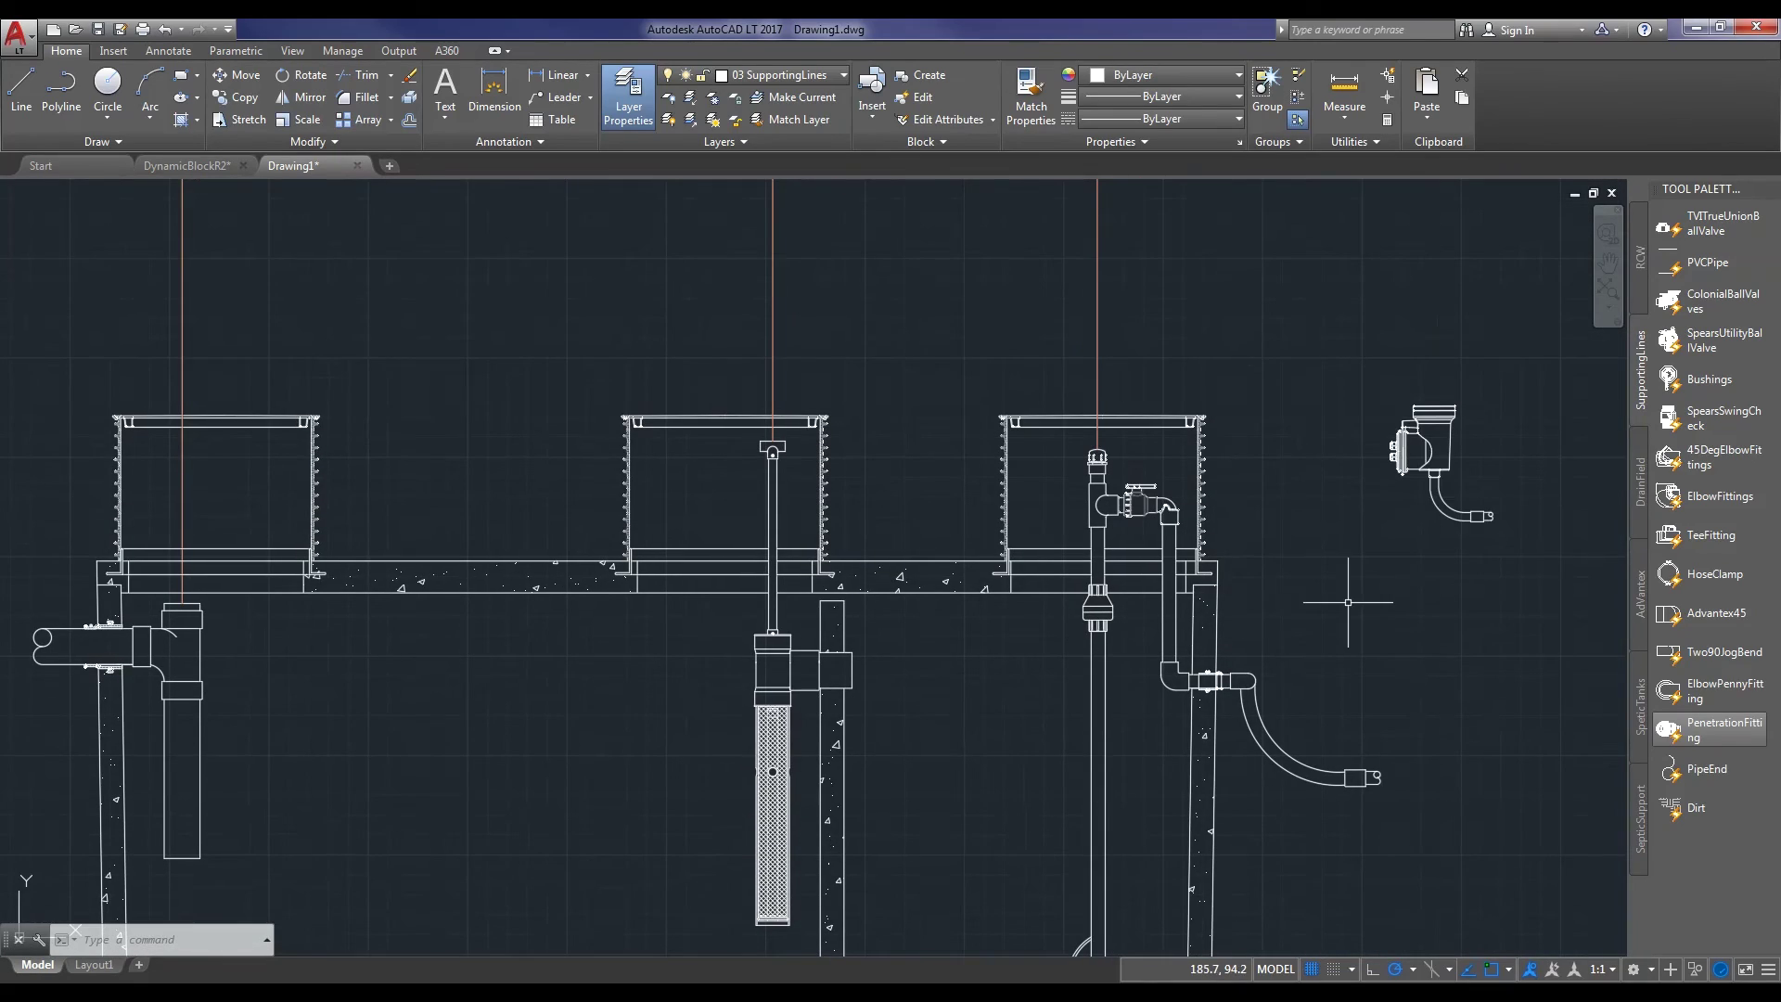